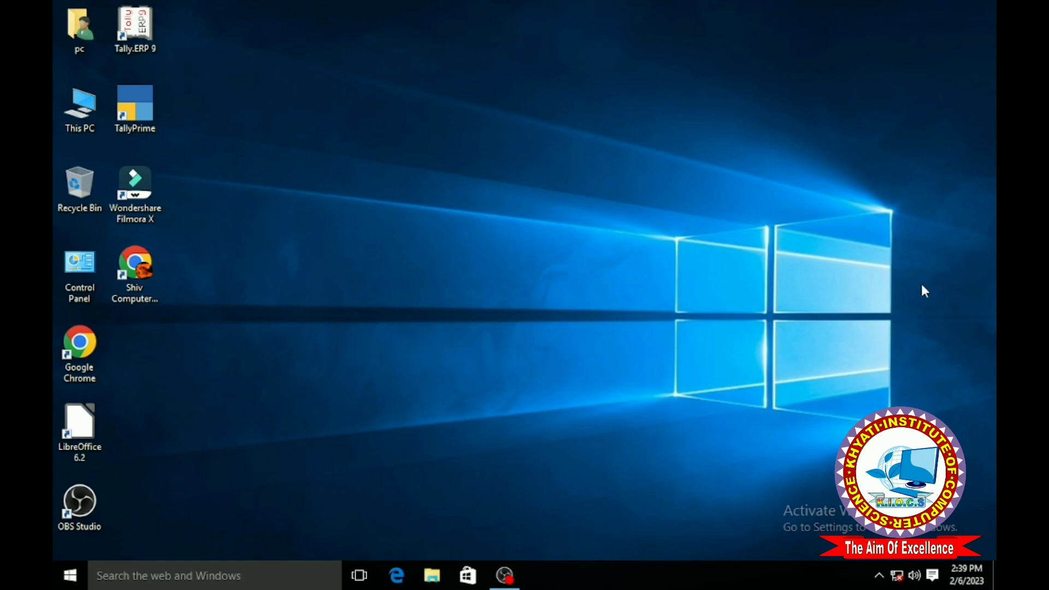
Step: Launch Notepad with the Run dialog's notepad entry
key("super+r")
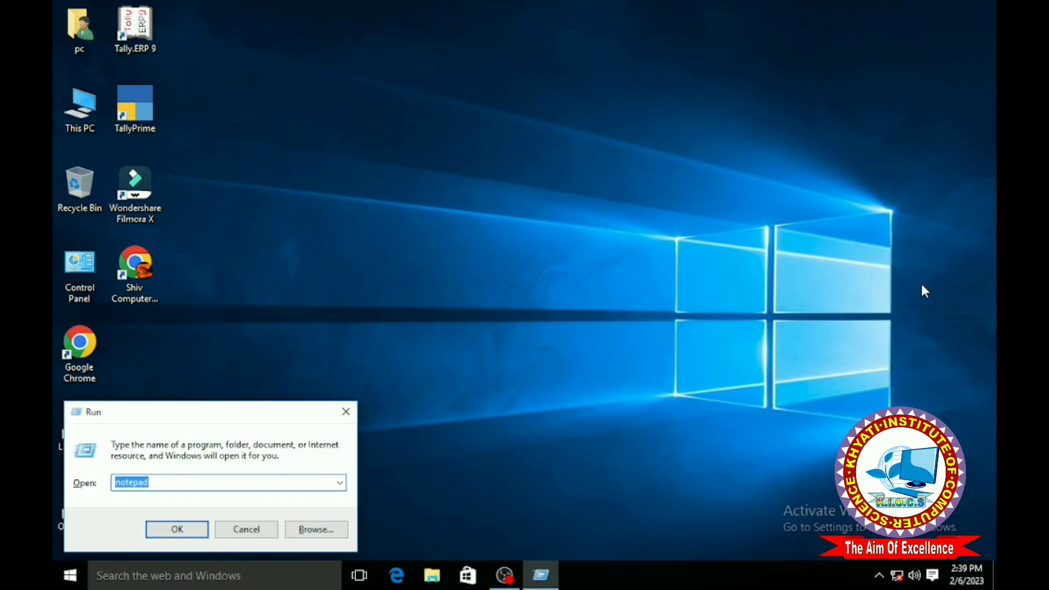
key("End")
key("Return")
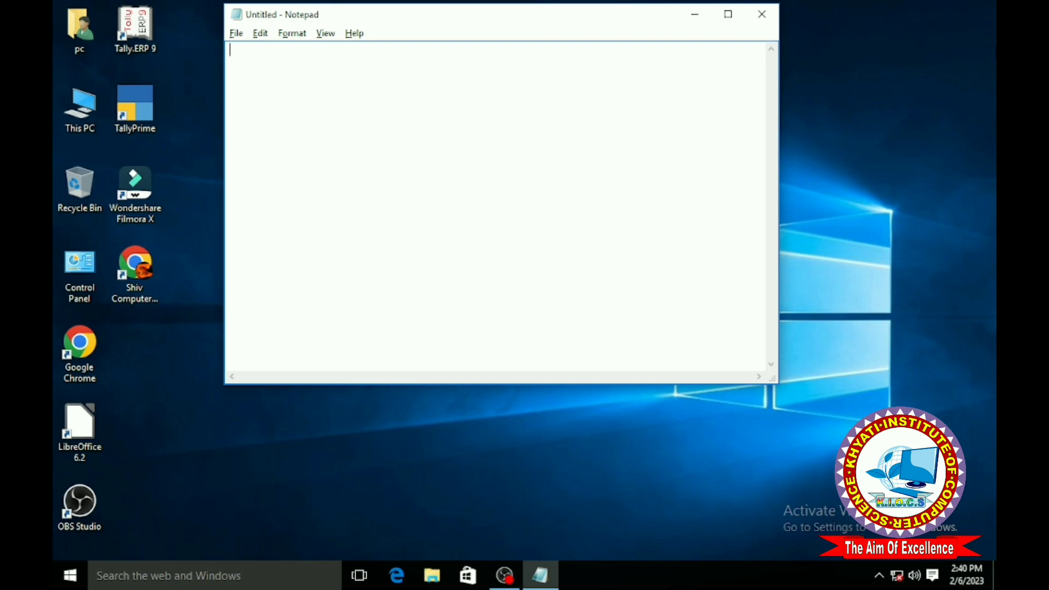
Step: Maximize the Notepad window, and switch briefly to the desktop and back
key("alt+space")
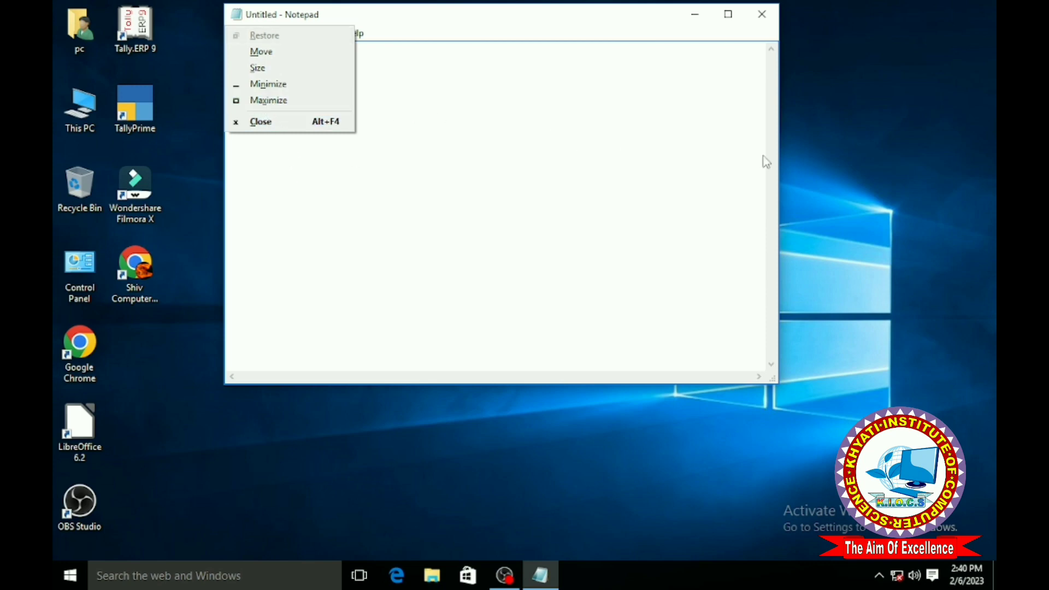
key("Up")
key("Up")
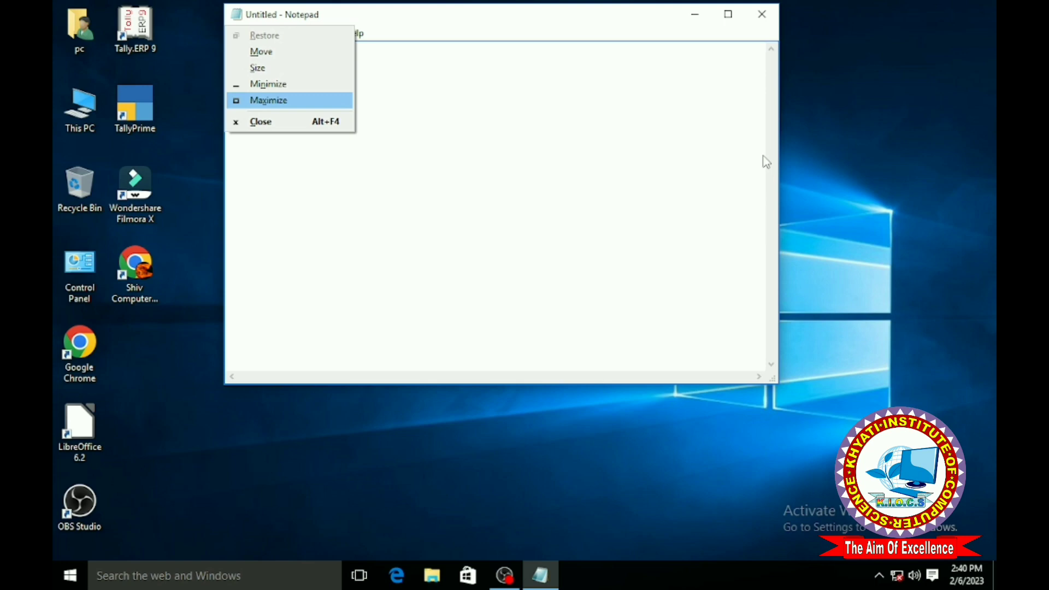
key("Return")
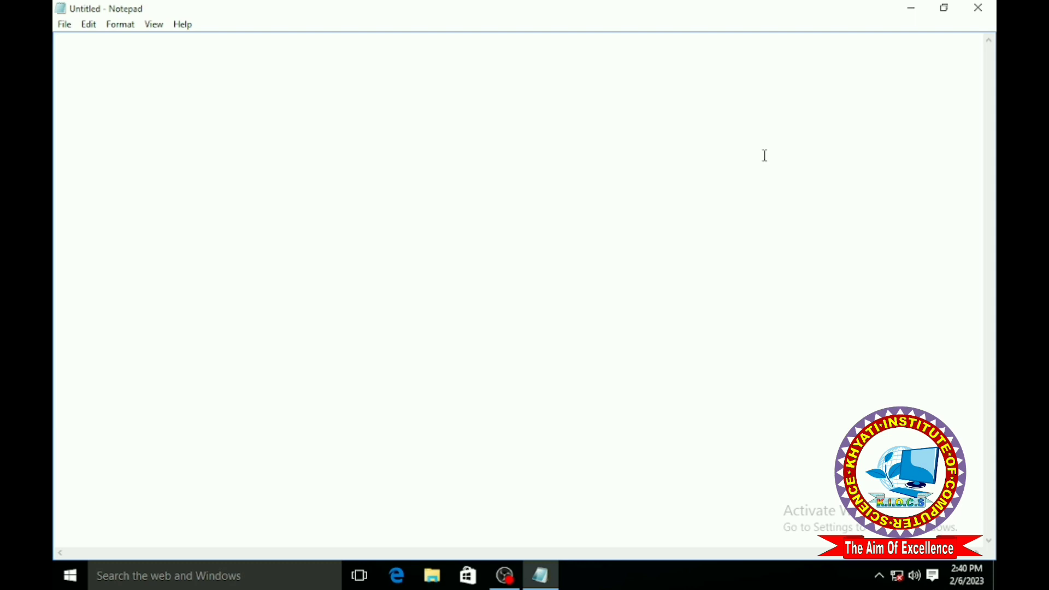
key("super+d")
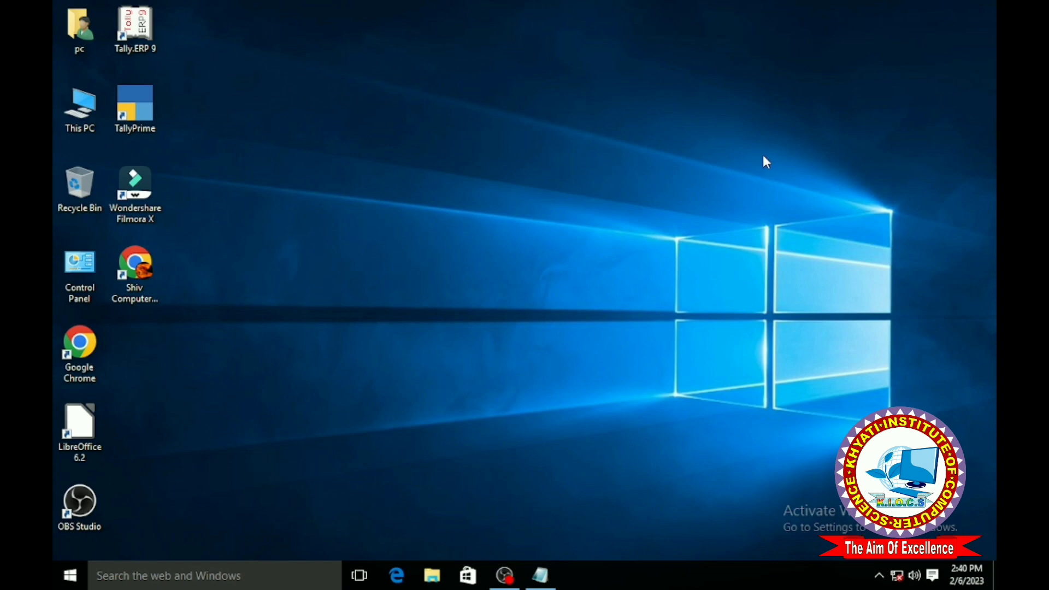
key("super+d")
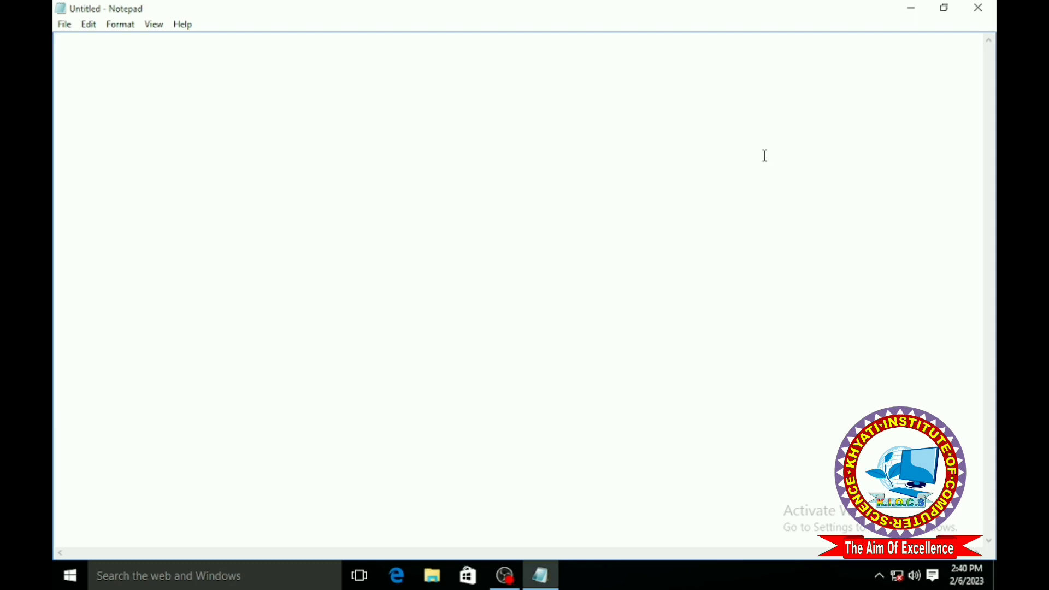
Step: Launch Microsoft Excel and Microsoft Word in addition to the open Notepad window
key("super+r")
key("Return")
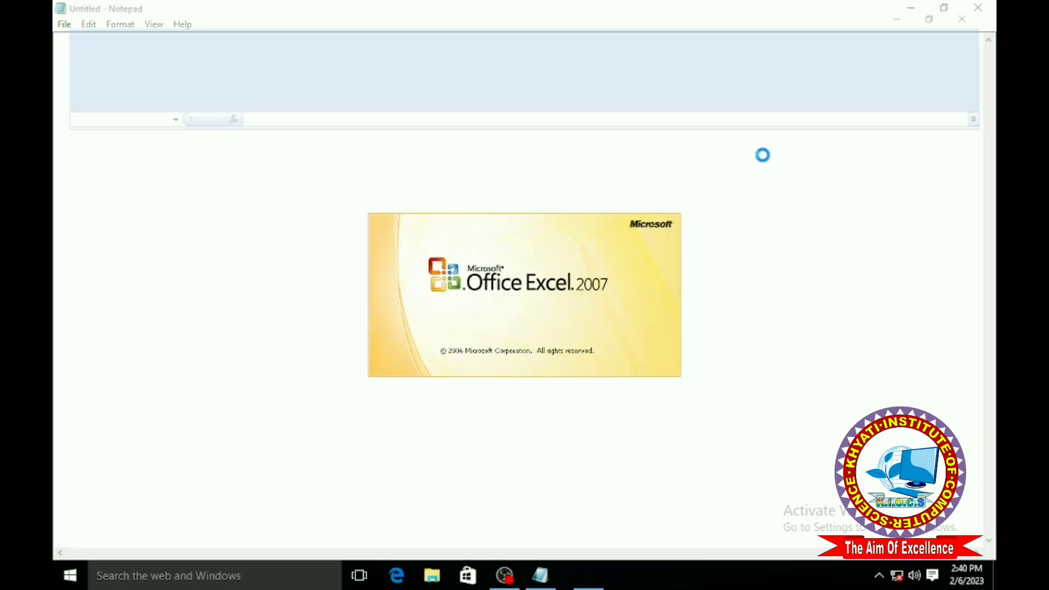
key("super+r")
key("Down")
key("Down")
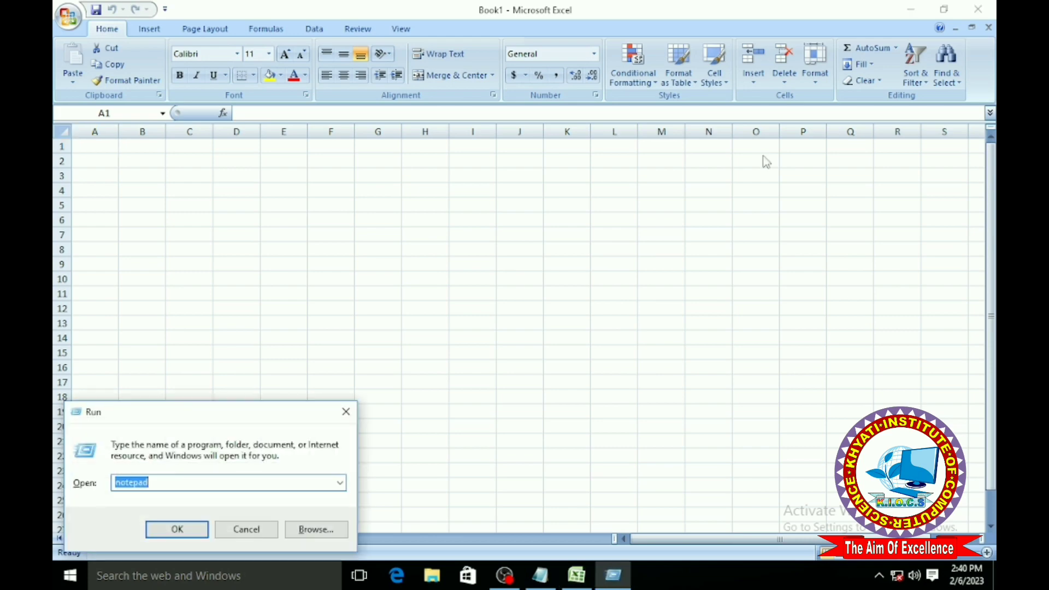
key("Return")
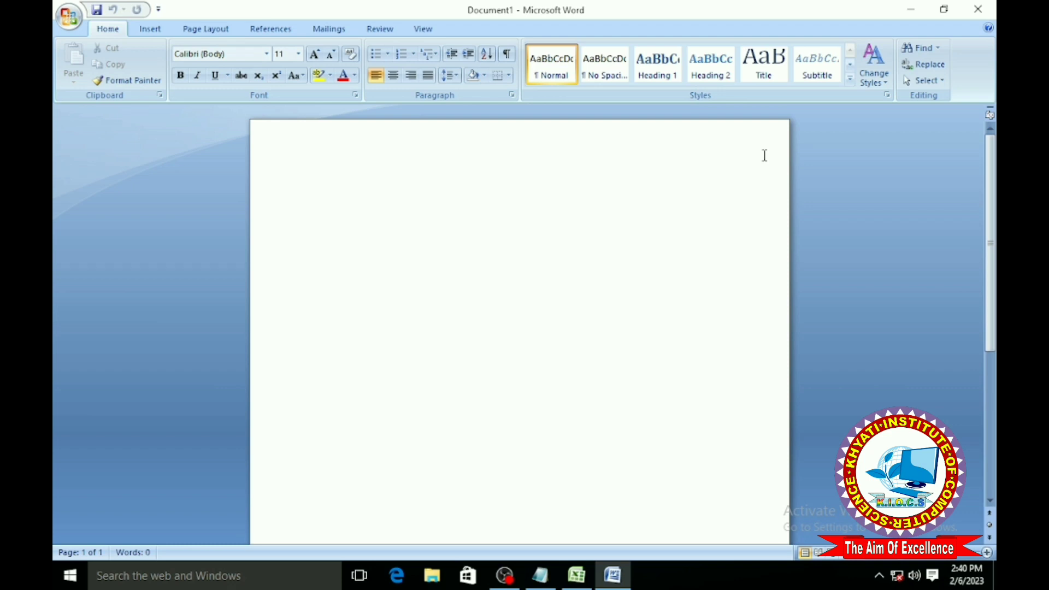
Step: Minimize all open windows to show the desktop, restore them, and show the desktop again
key("super+d")
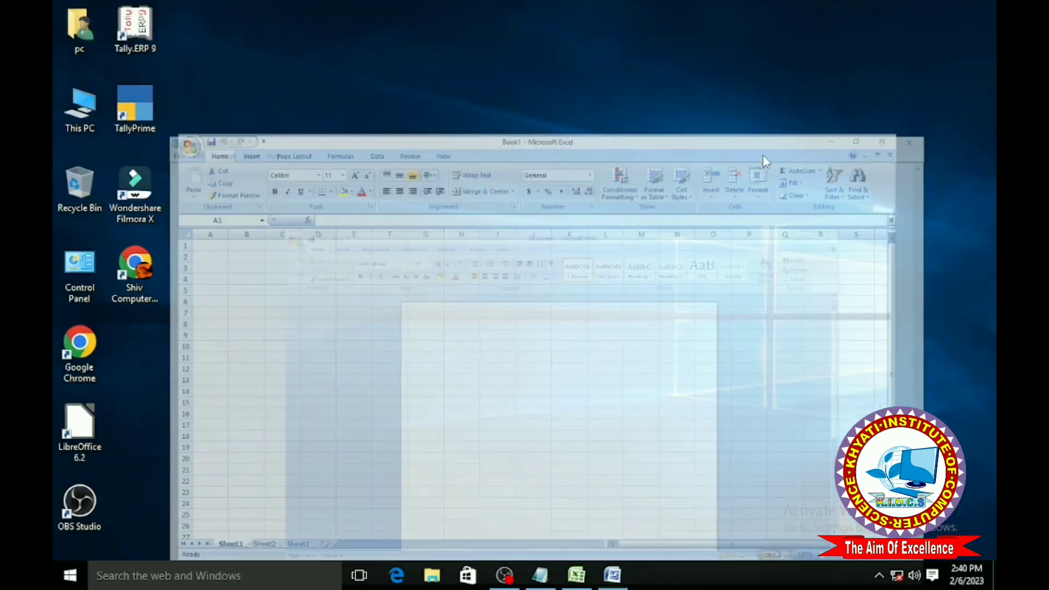
key("super")
key("super")
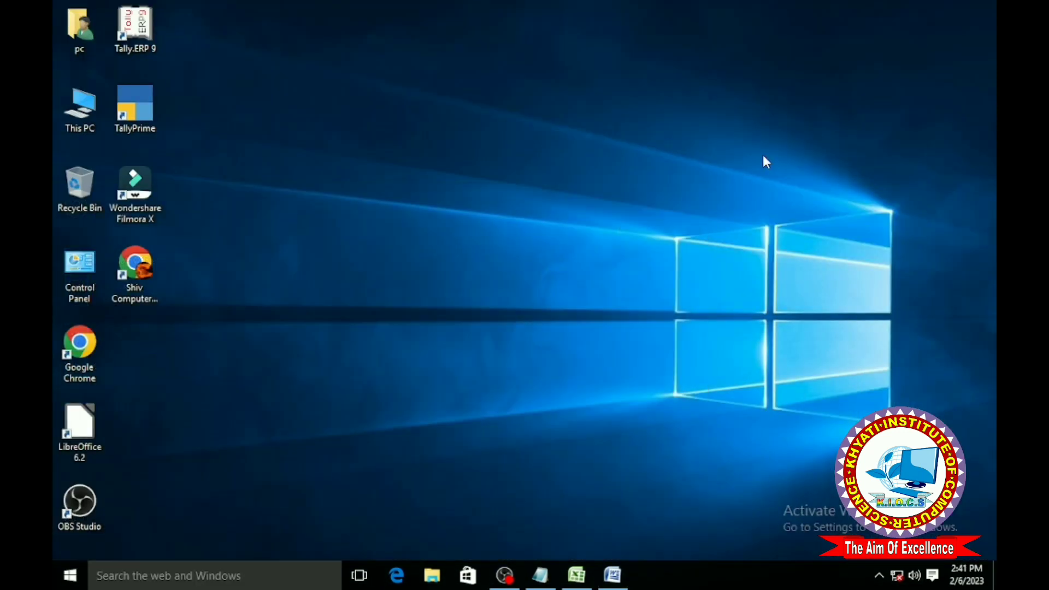
key("super+d")
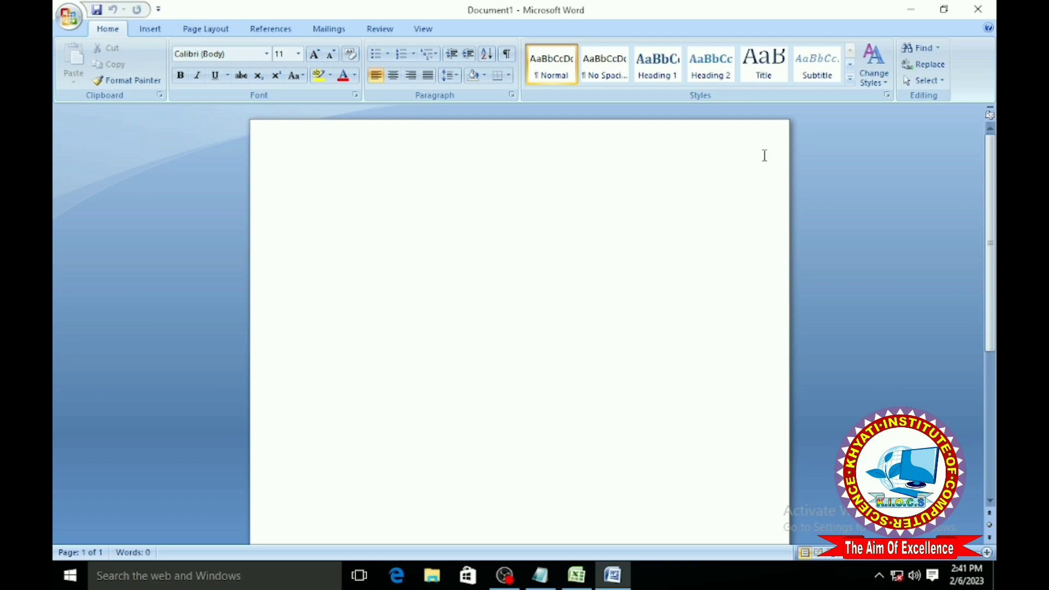
key("super+d")
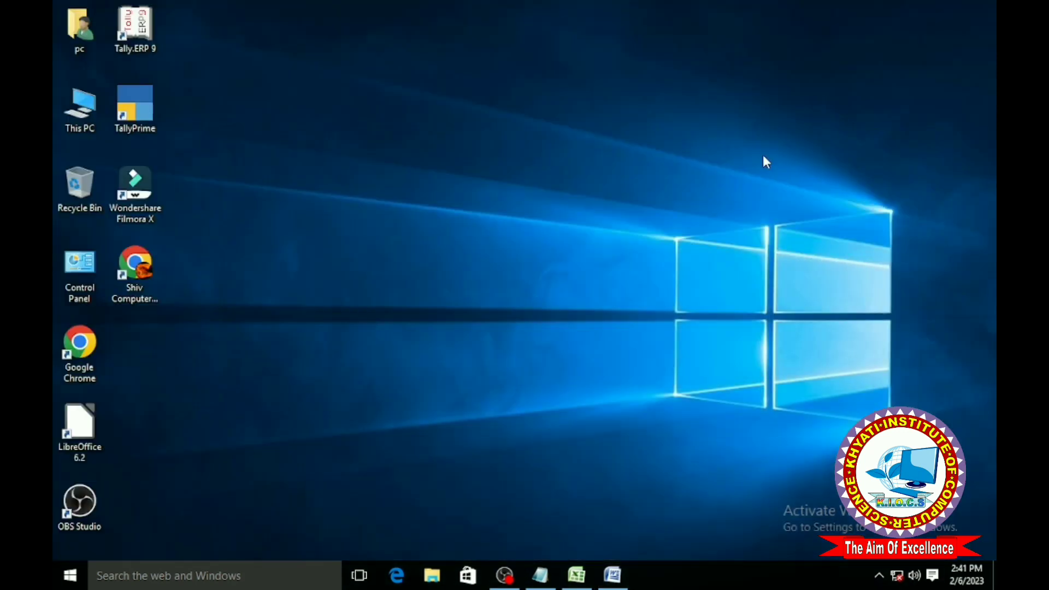
Step: Switch through the open Word and Excel windows to the Notepad window
key("alt+Tab")
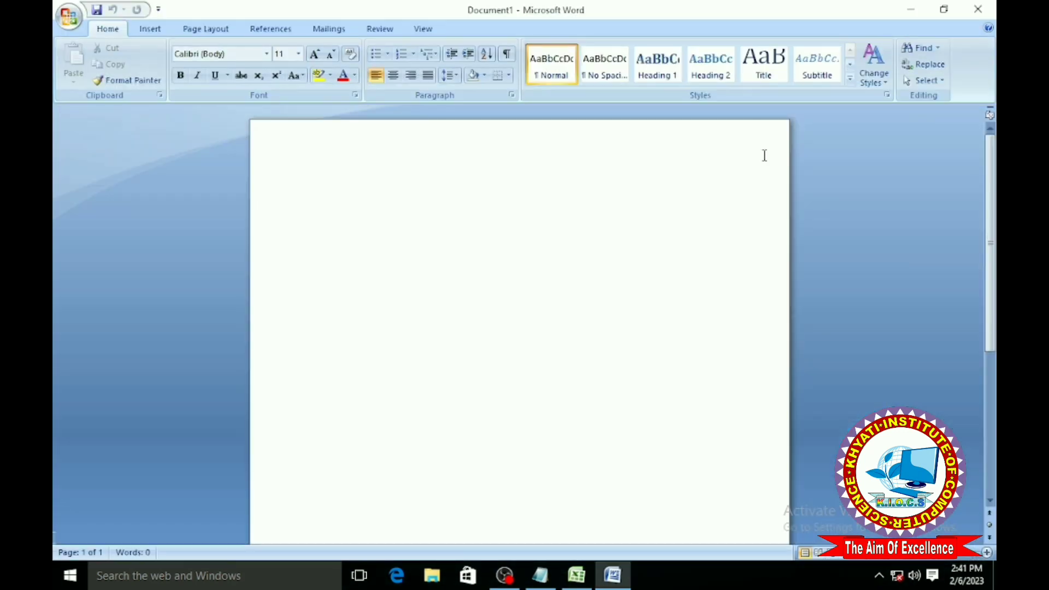
key("alt+Tab")
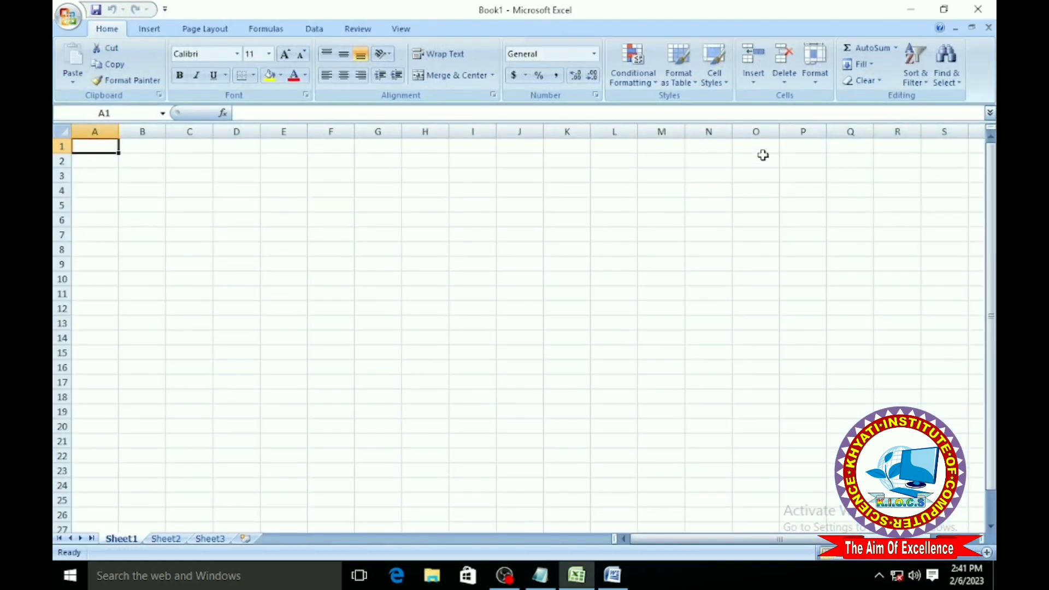
key("alt+Tab")
key("Tab")
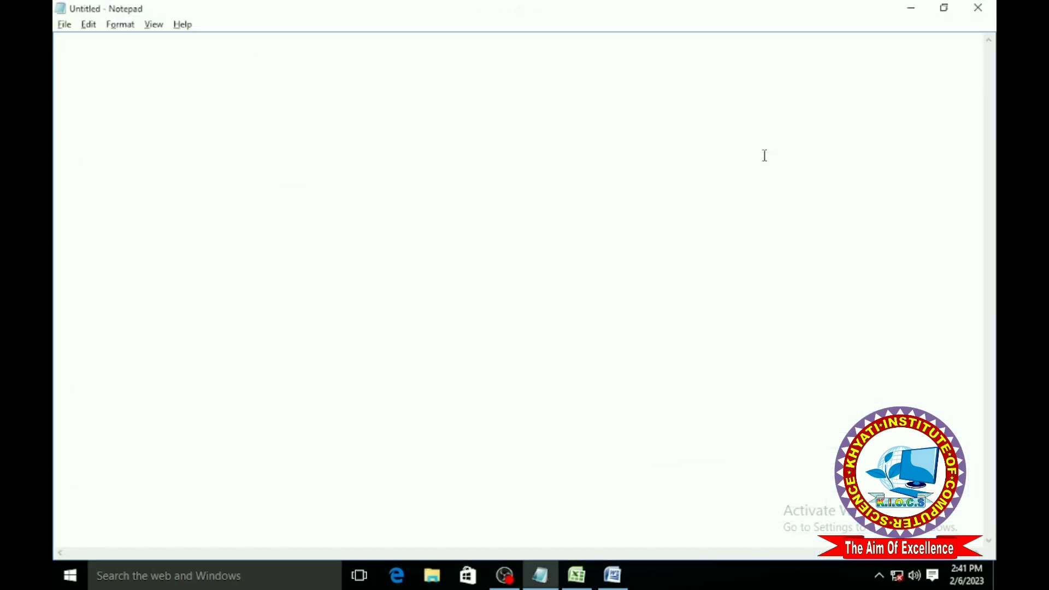
key("alt")
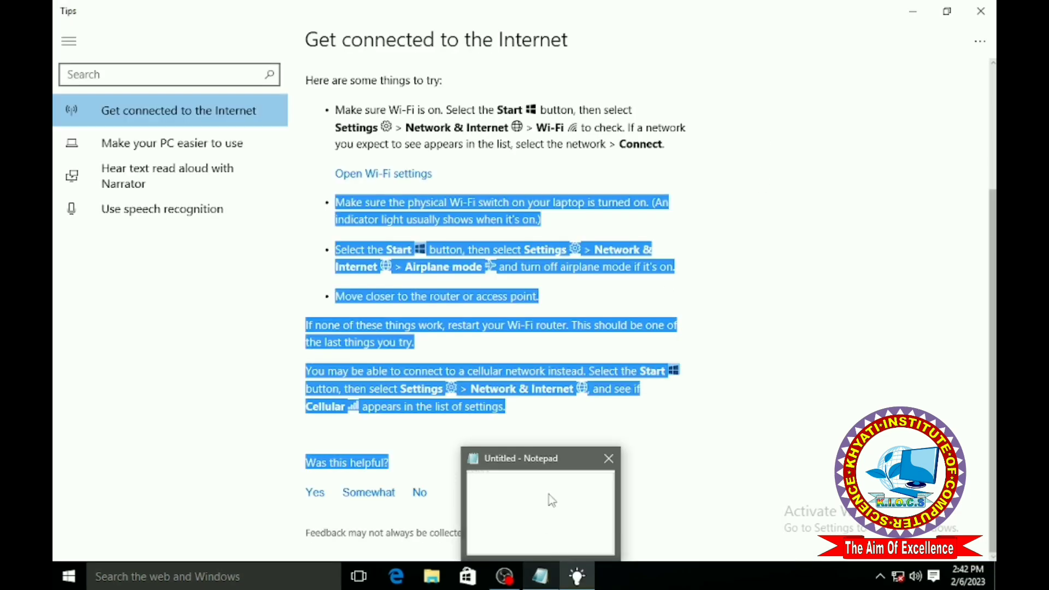
Step: Paste the text copied from the Tips page into the untitled Notepad document and close the Tips app
left_click(550, 498)
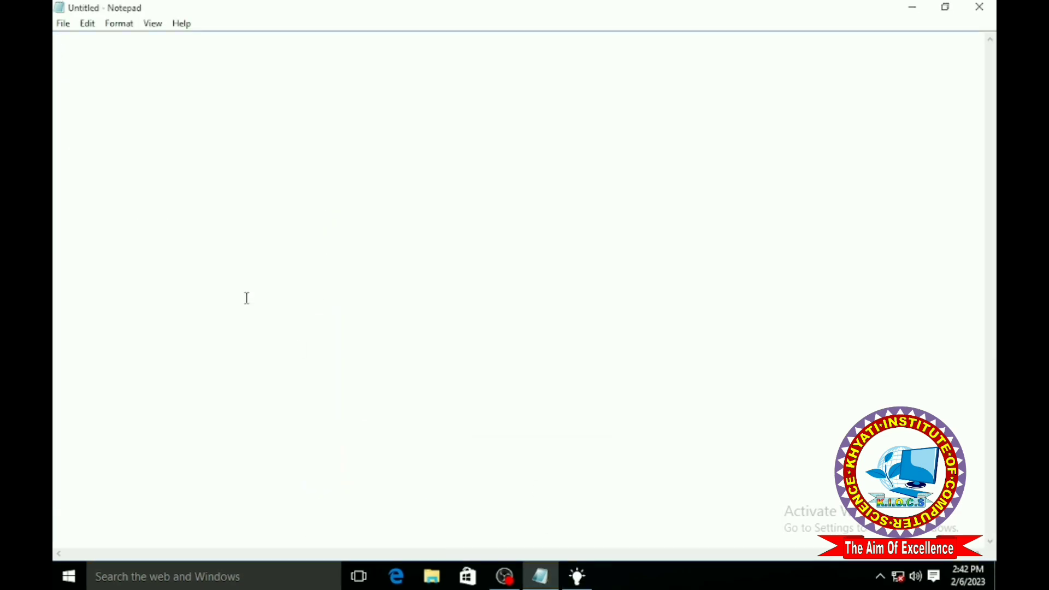
key("ctrl+v")
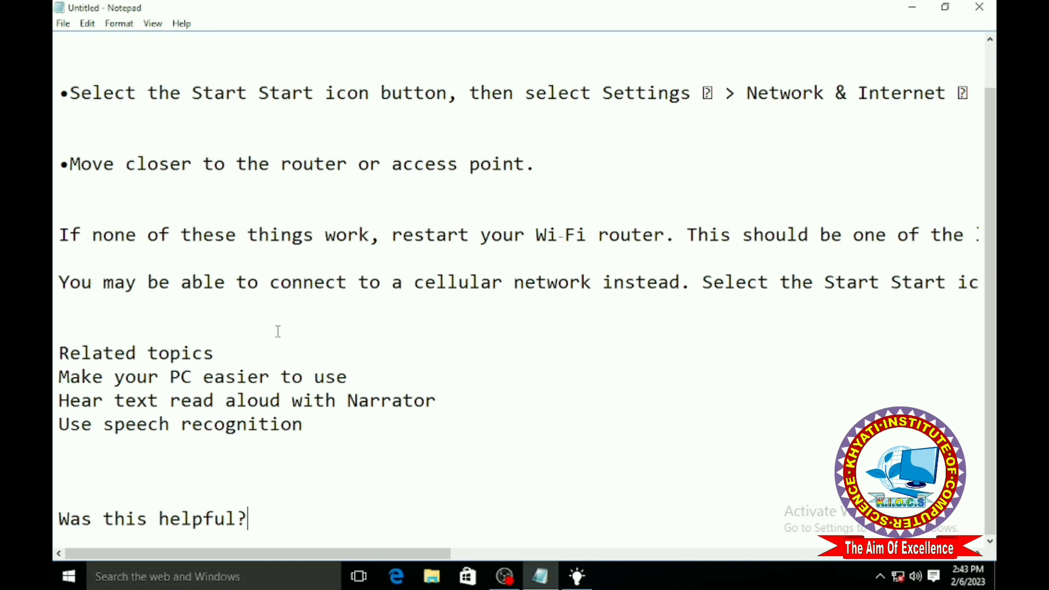
left_click(579, 577)
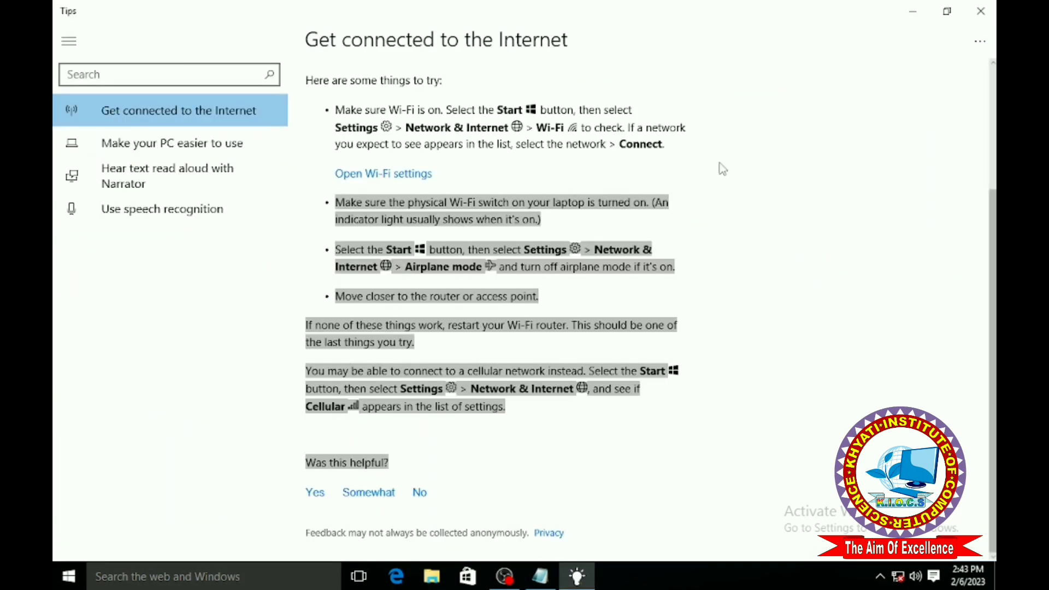
left_click(982, 12)
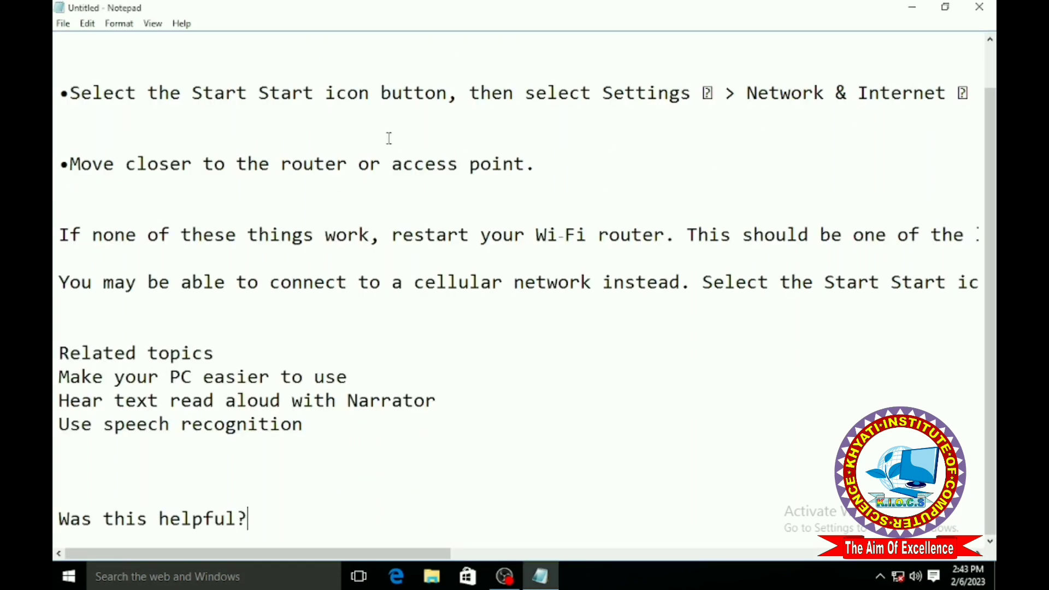
Step: Turn on Word Wrap so the long lines of the pasted text fit the window width
scroll(218, 133, "up", 1)
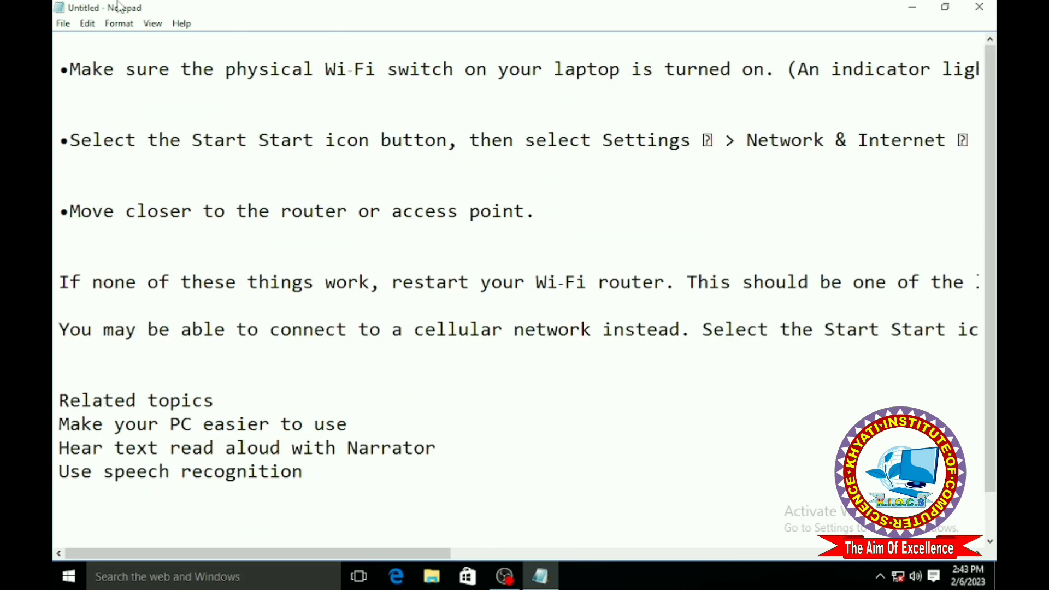
left_click(111, 25)
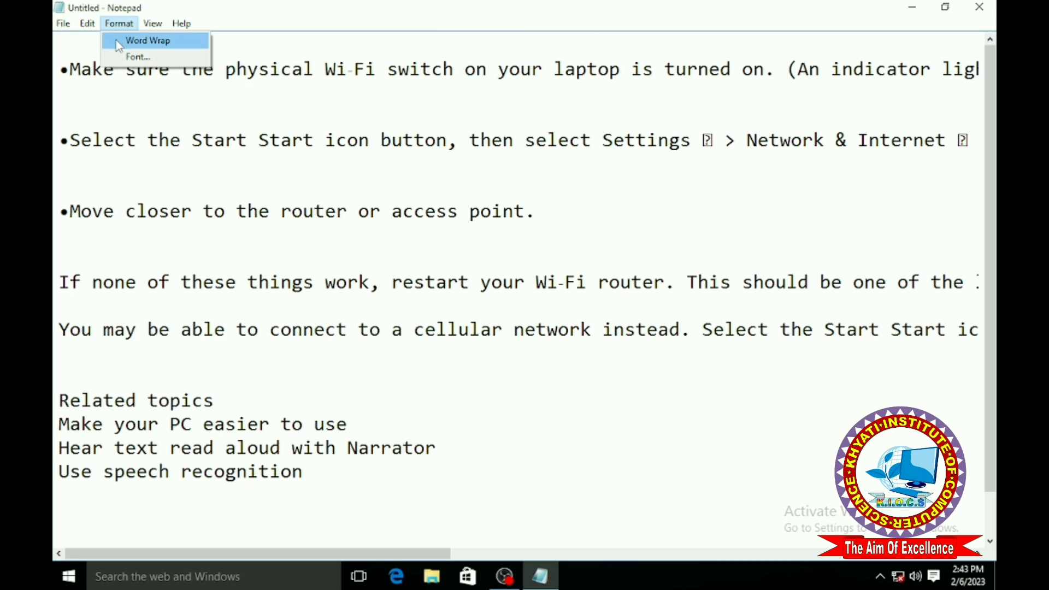
left_click(119, 41)
scroll(328, 204, "down", 2)
scroll(328, 204, "up", 2)
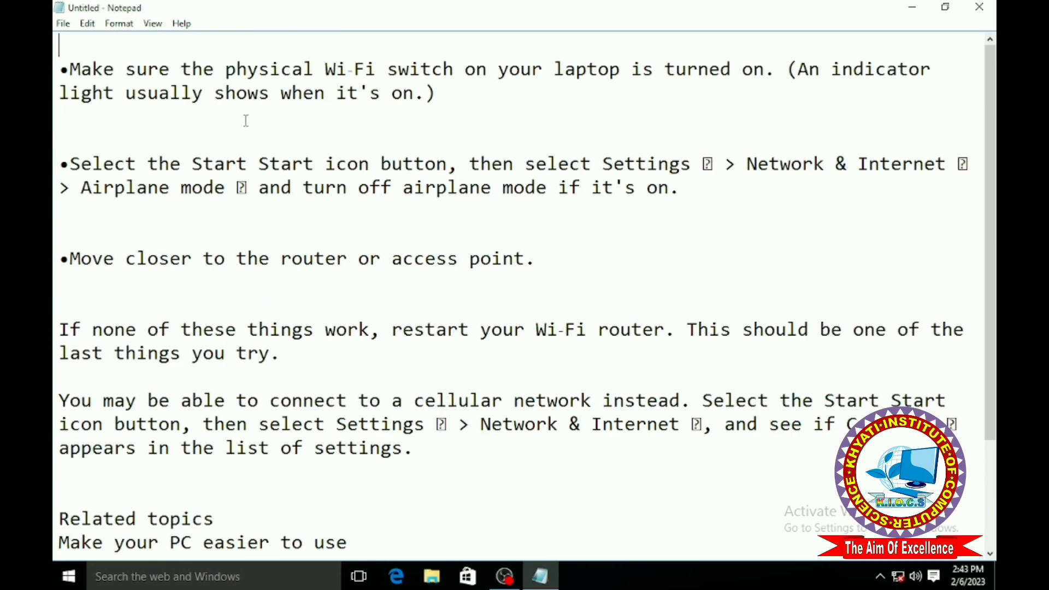
left_click_drag(59, 69, 588, 277)
left_click(518, 228)
Step: Save the note as an ANSI text document in the Documents folder, with the person's first name as file name
left_click(64, 25)
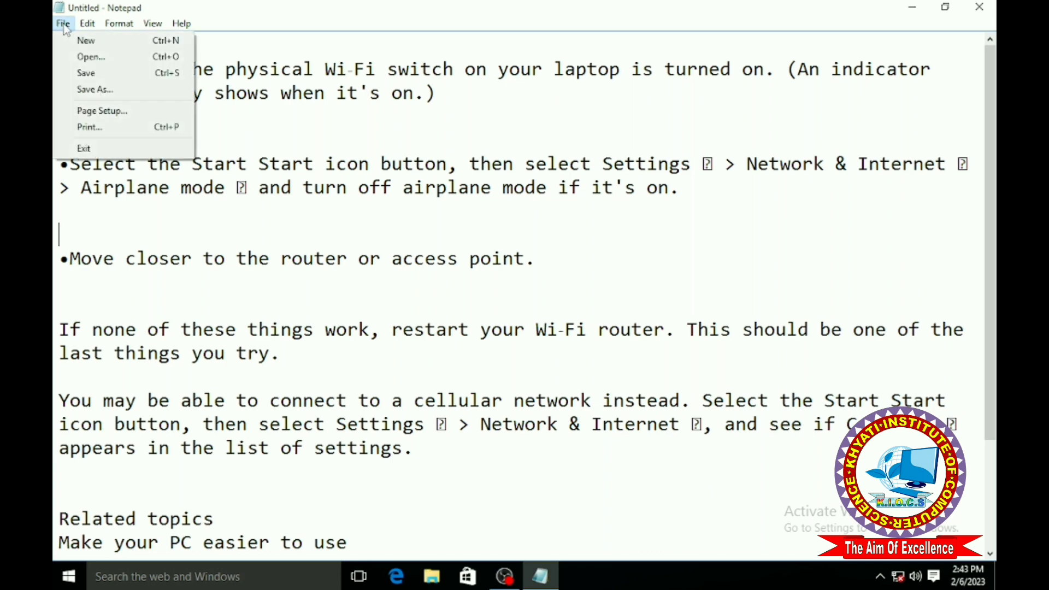
left_click(140, 77)
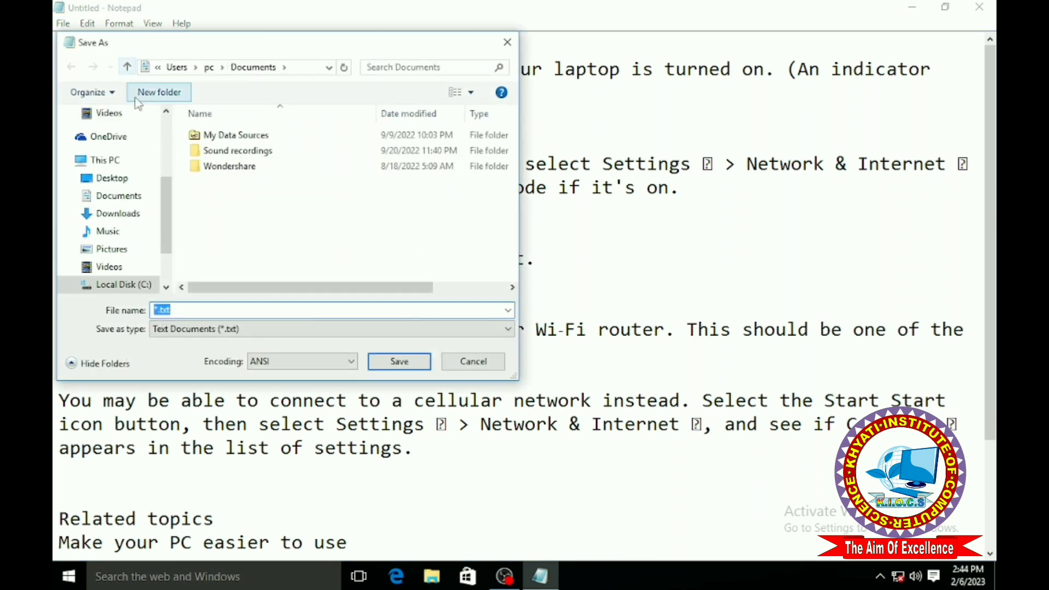
left_click(183, 309)
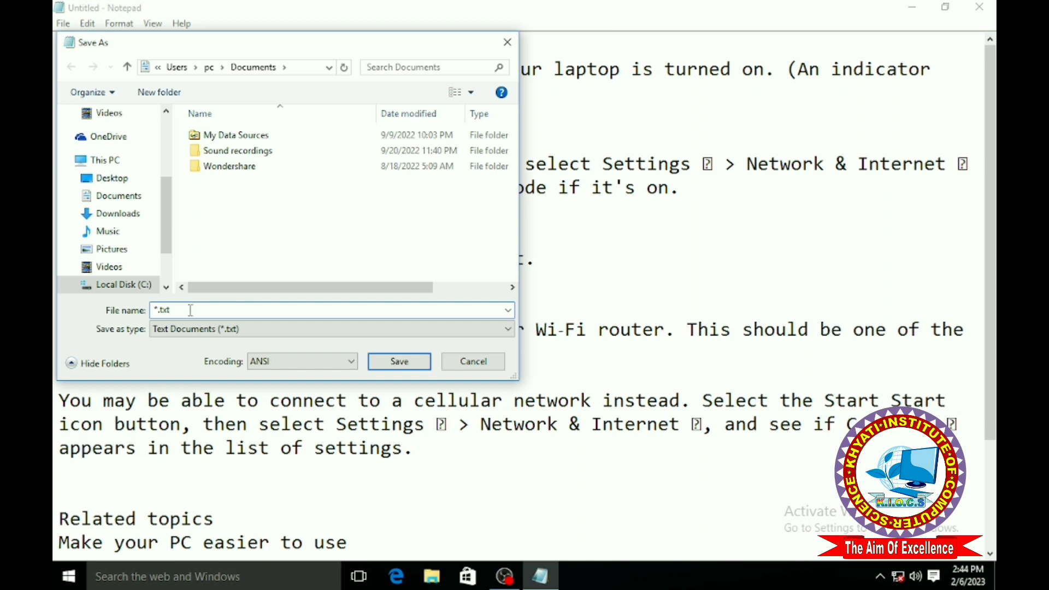
key("BackSpace")
key("BackSpace")
key("BackSpace")
key("BackSpace")
key("BackSpace")
type("anuj")
left_click(401, 363)
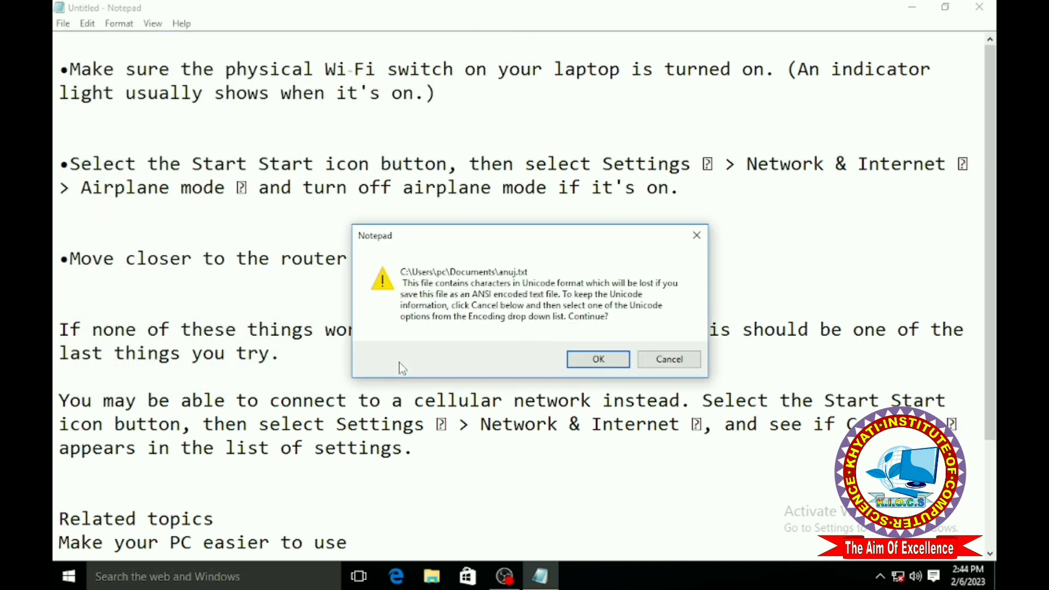
left_click(600, 359)
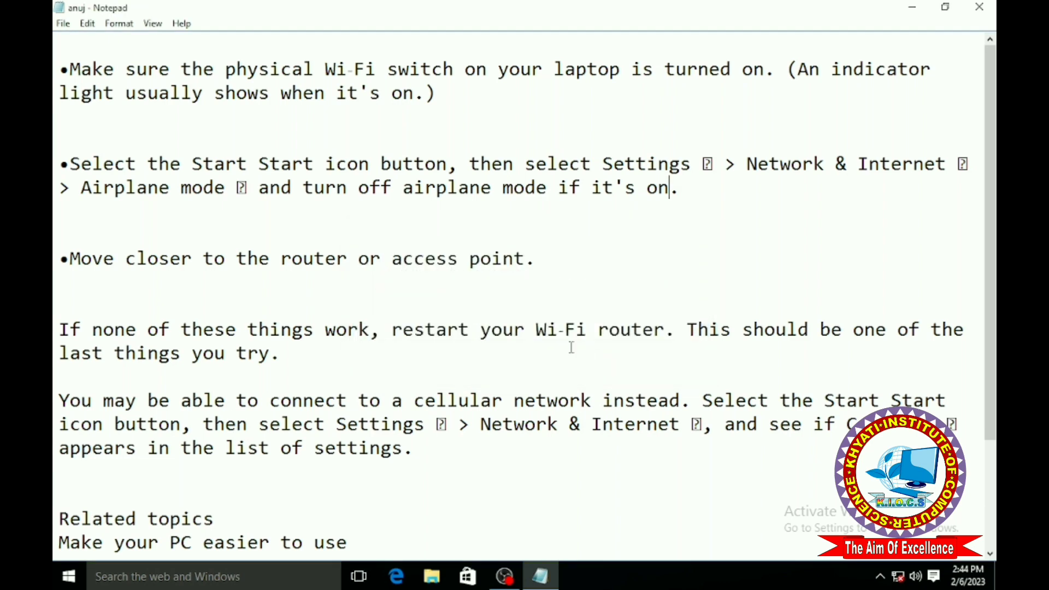
left_click(210, 109)
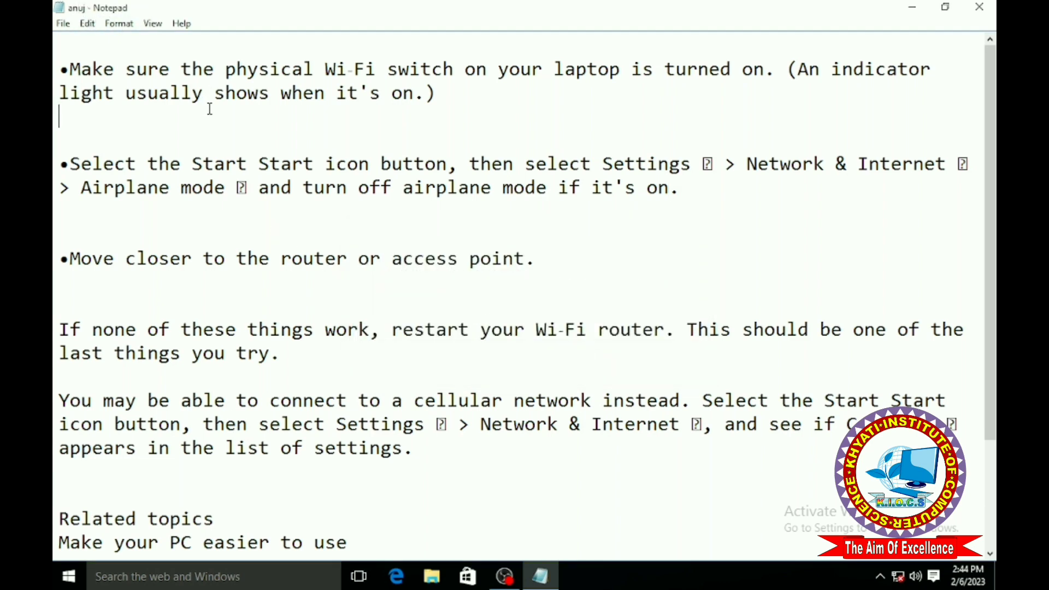
left_click(65, 25)
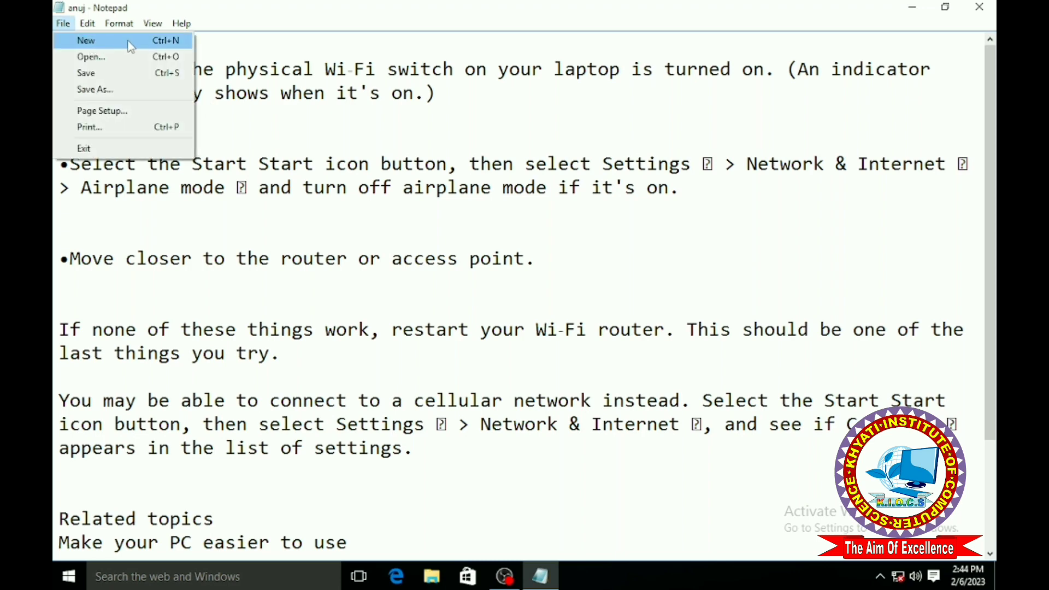
left_click(327, 48)
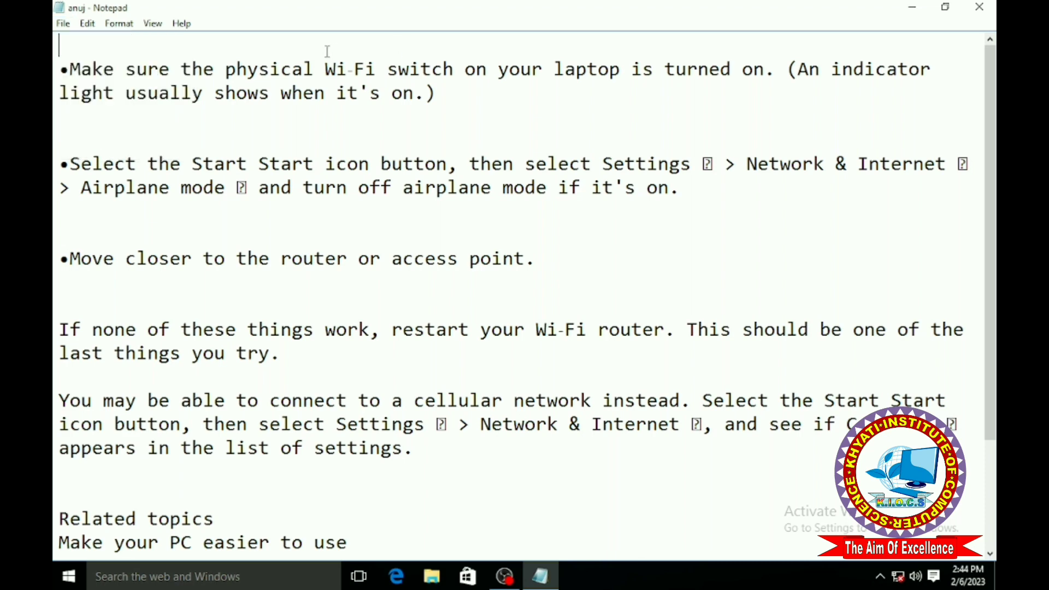
left_click(67, 27)
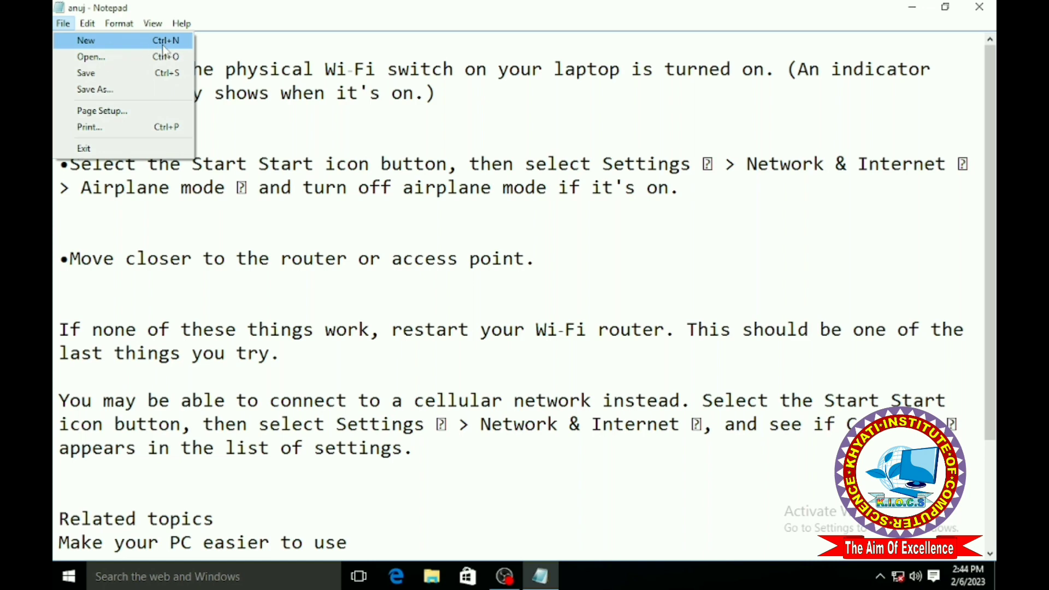
left_click(218, 46)
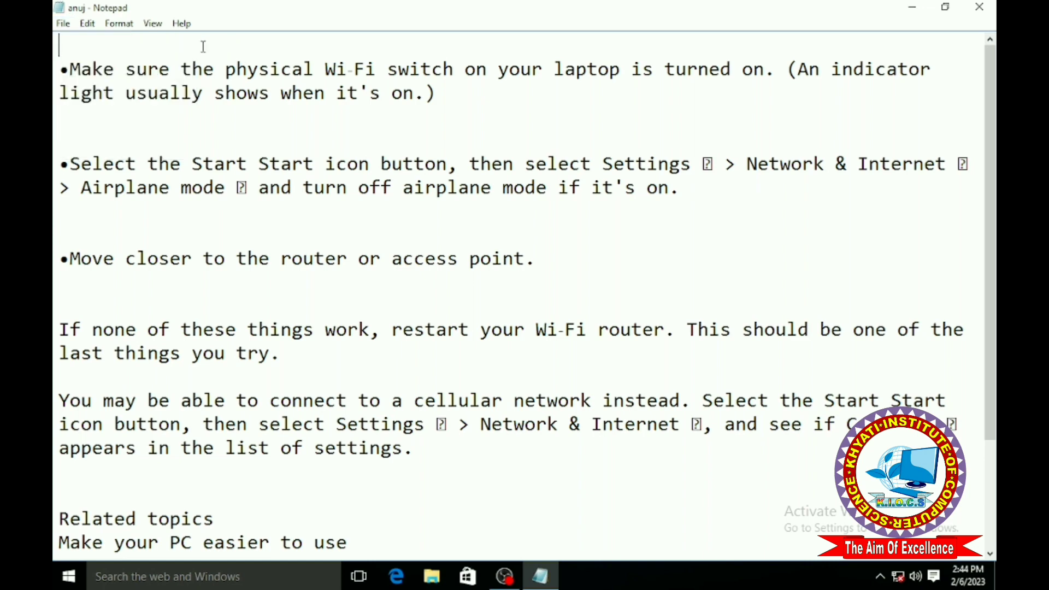
Step: Start a new blank document, and reopen the saved text file from the Documents folder
left_click(64, 25)
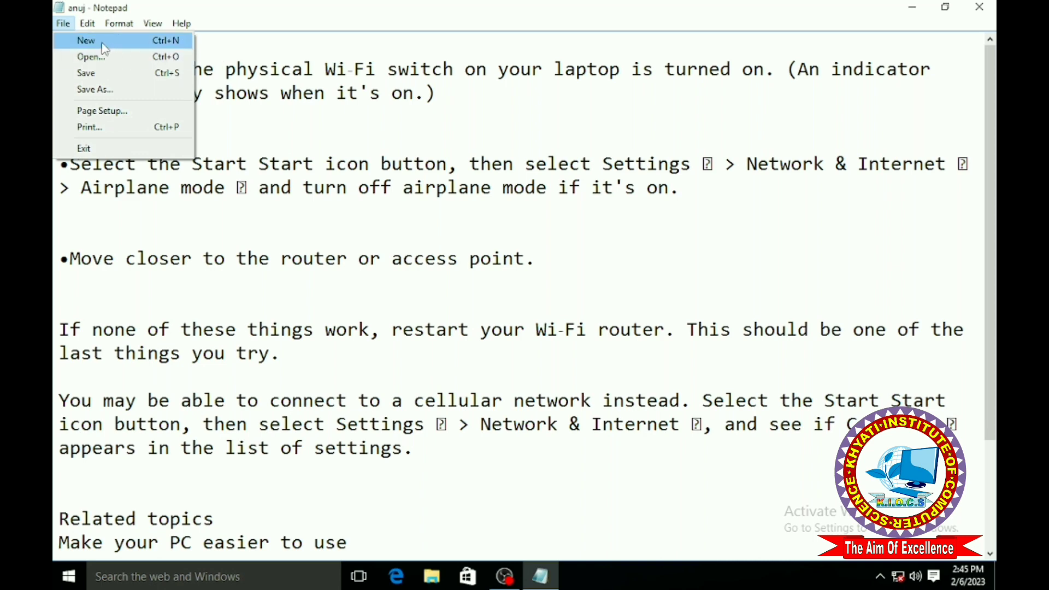
left_click(154, 40)
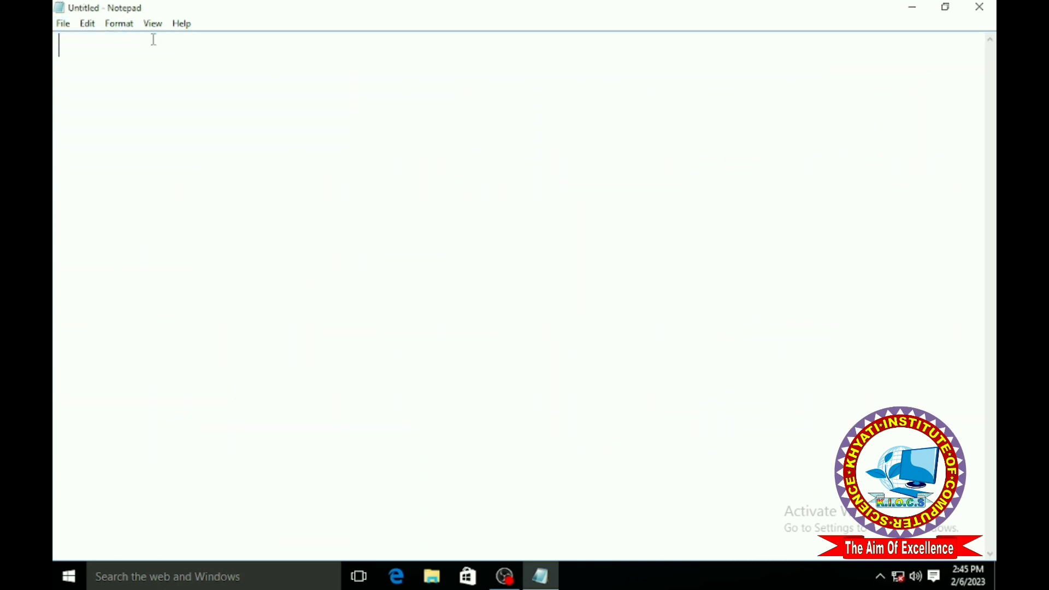
left_click(65, 24)
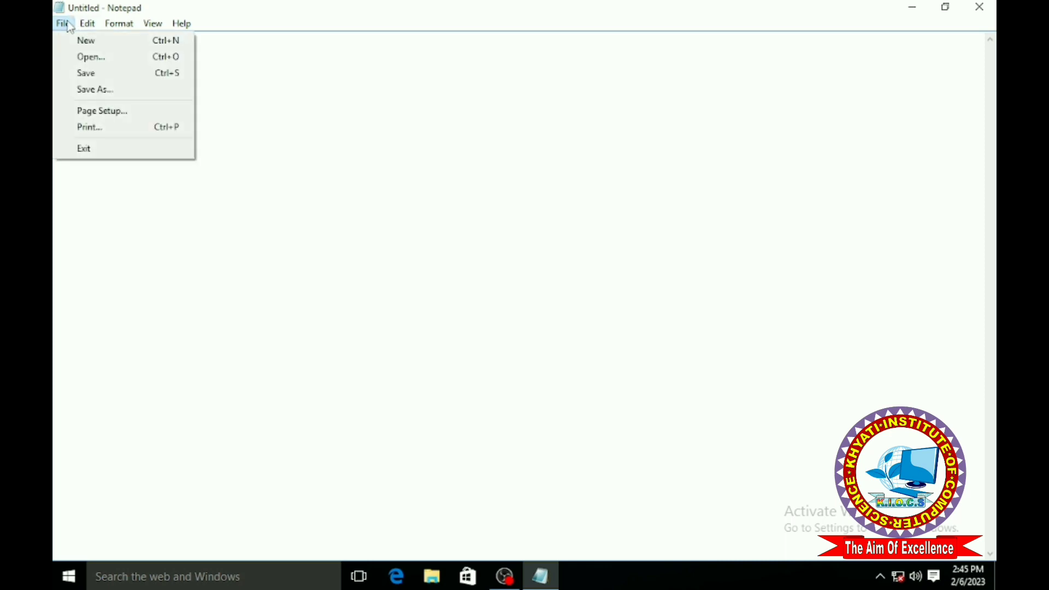
left_click(102, 59)
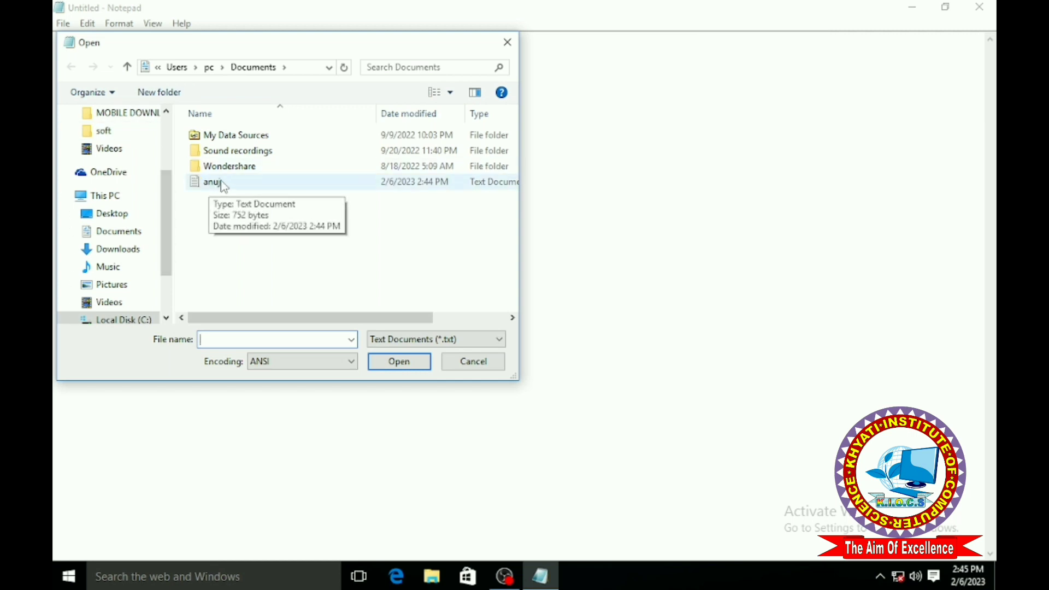
left_click(224, 186)
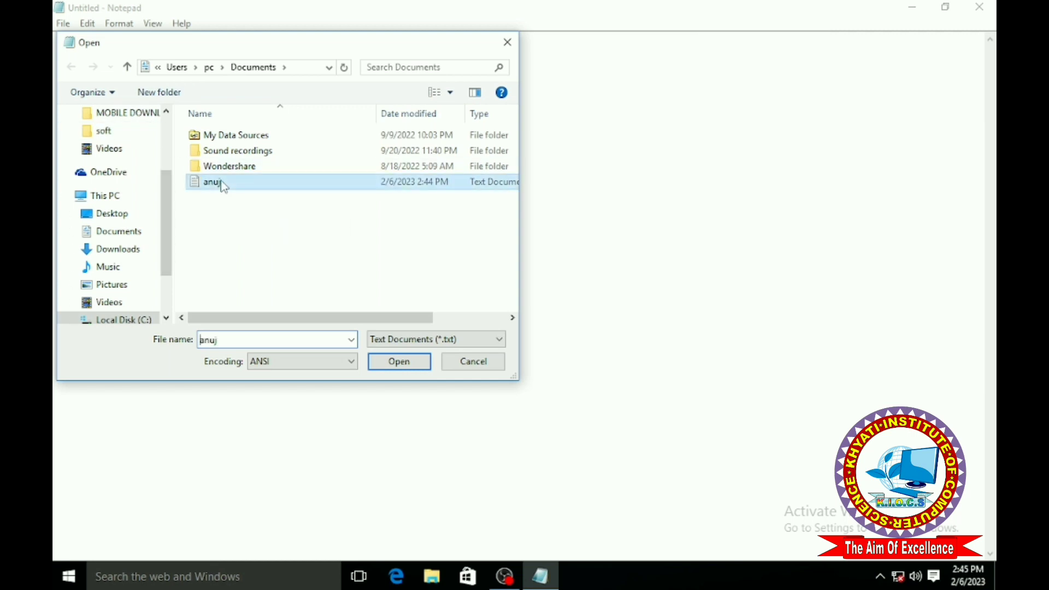
left_click(409, 363)
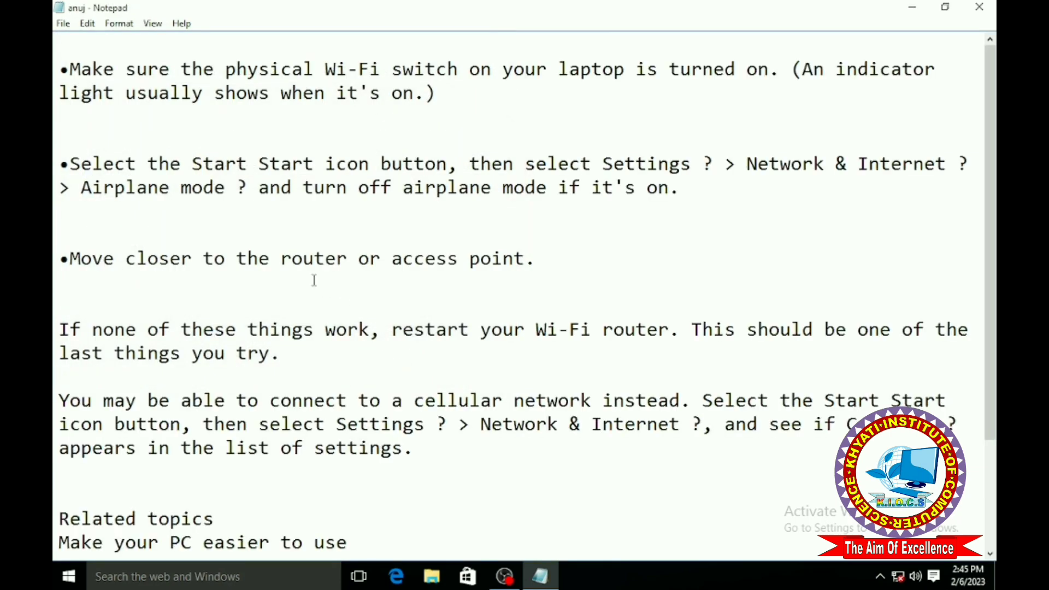
Step: Save a copy of the note to the Desktop, with the person's first name followed by 1 as file name
left_click(63, 24)
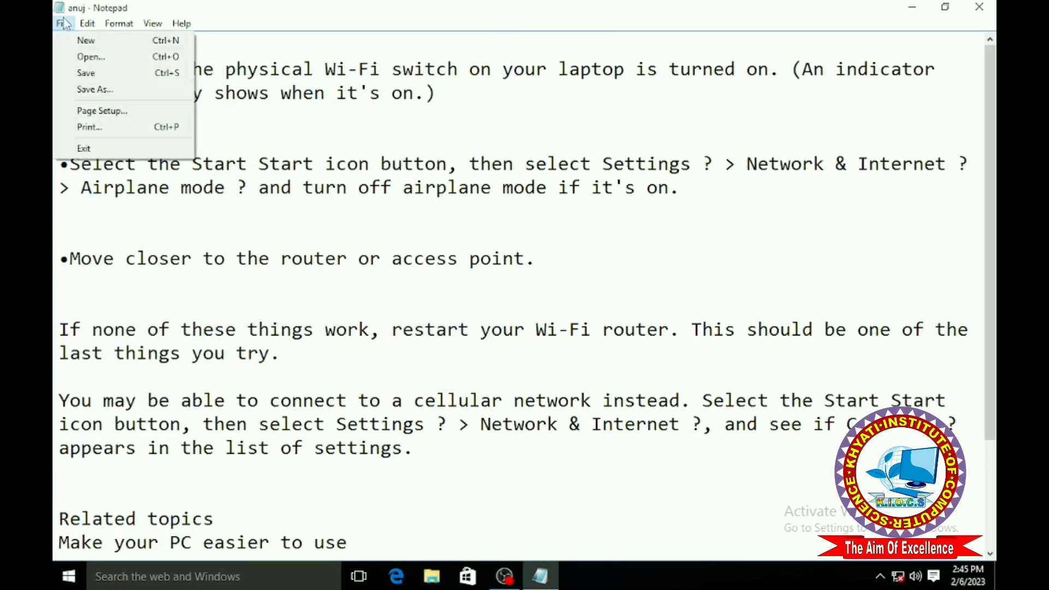
left_click(130, 89)
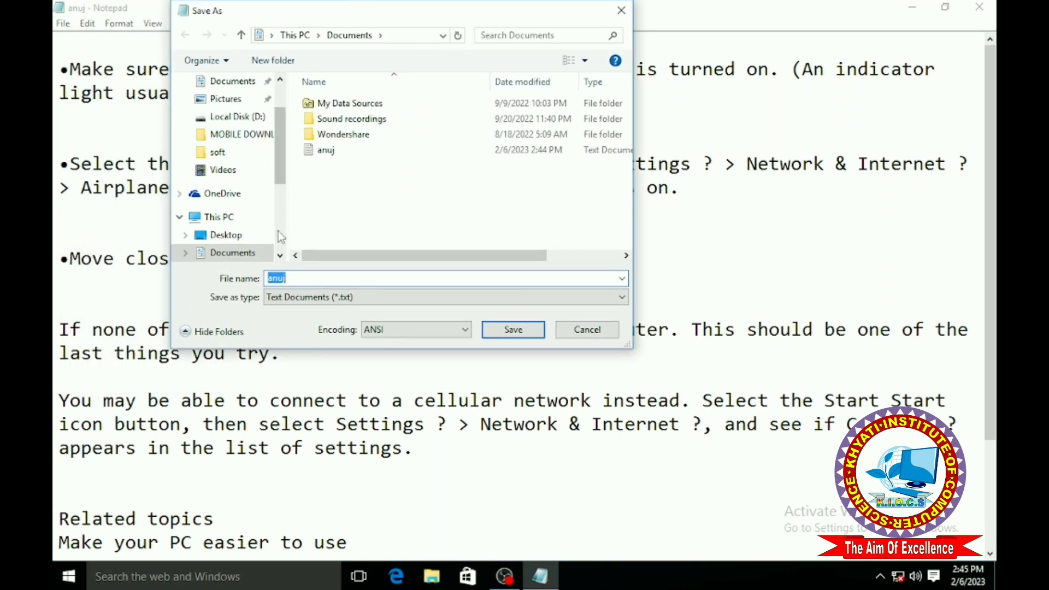
left_click(299, 277)
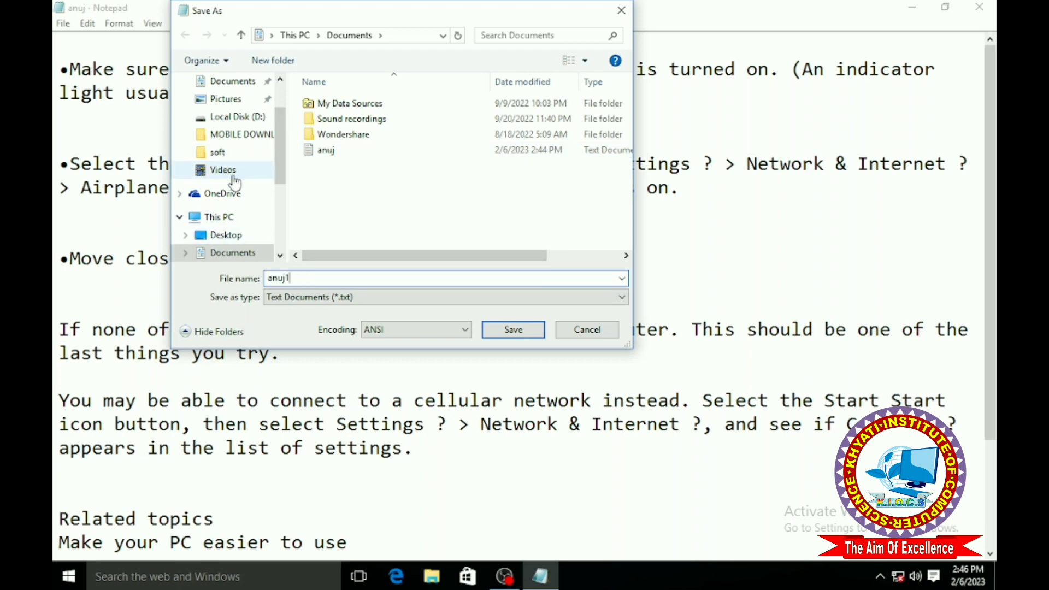
scroll(233, 173, "up", 1)
scroll(247, 193, "down", 2)
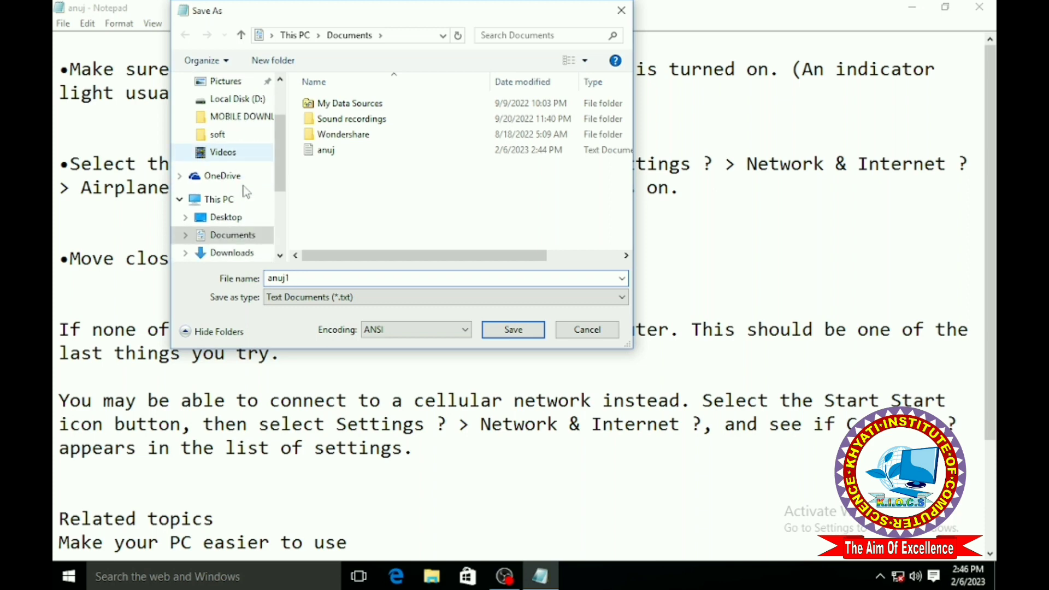
left_click(233, 219)
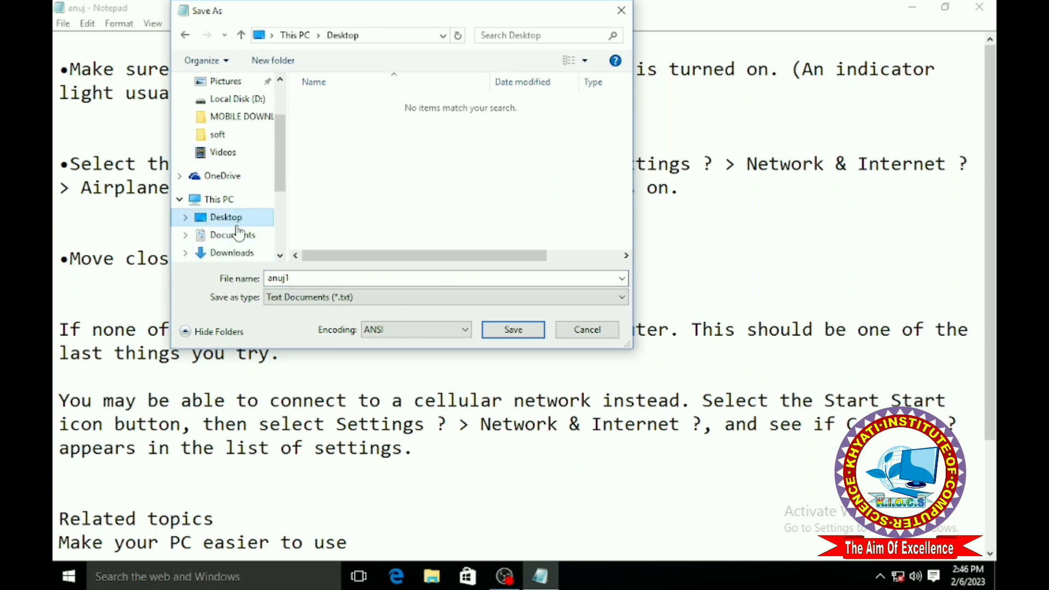
left_click(514, 330)
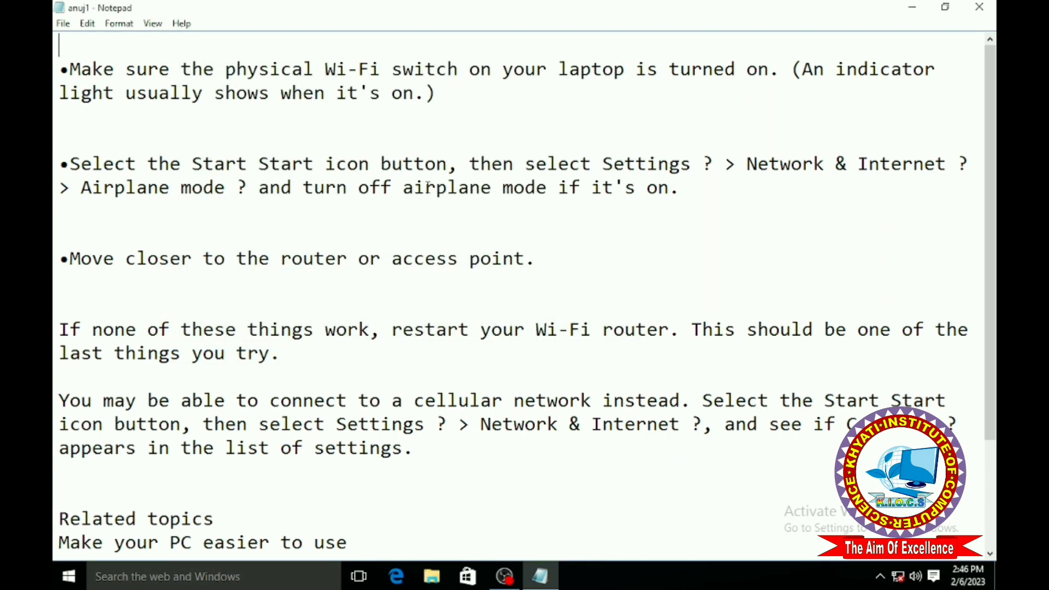
Step: Minimize Notepad, refresh the desktop, and open the newly saved text file from there in a maximized window
left_click(911, 8)
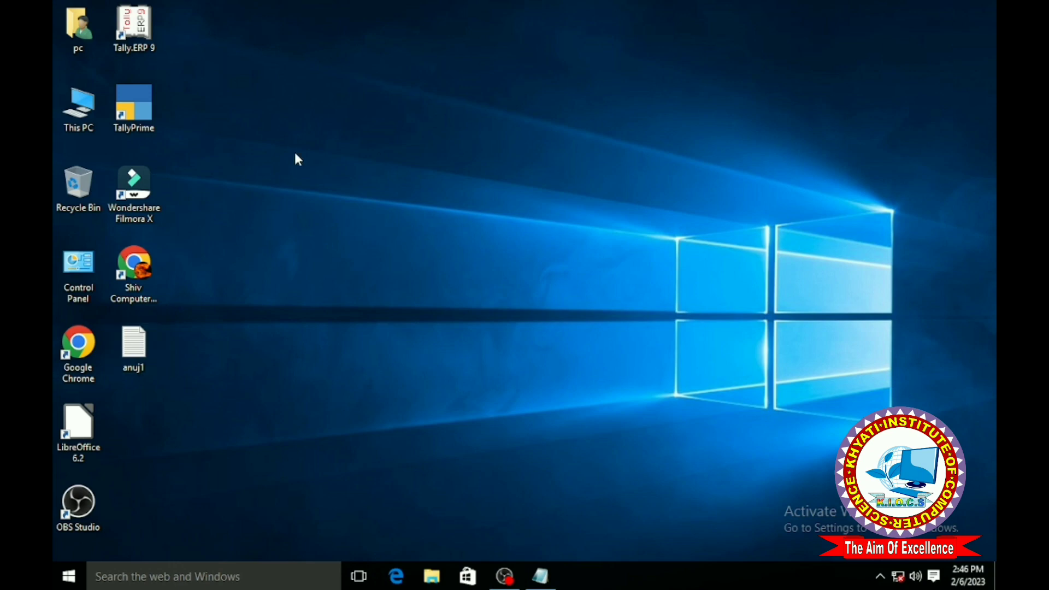
right_click(293, 121)
left_click(337, 165)
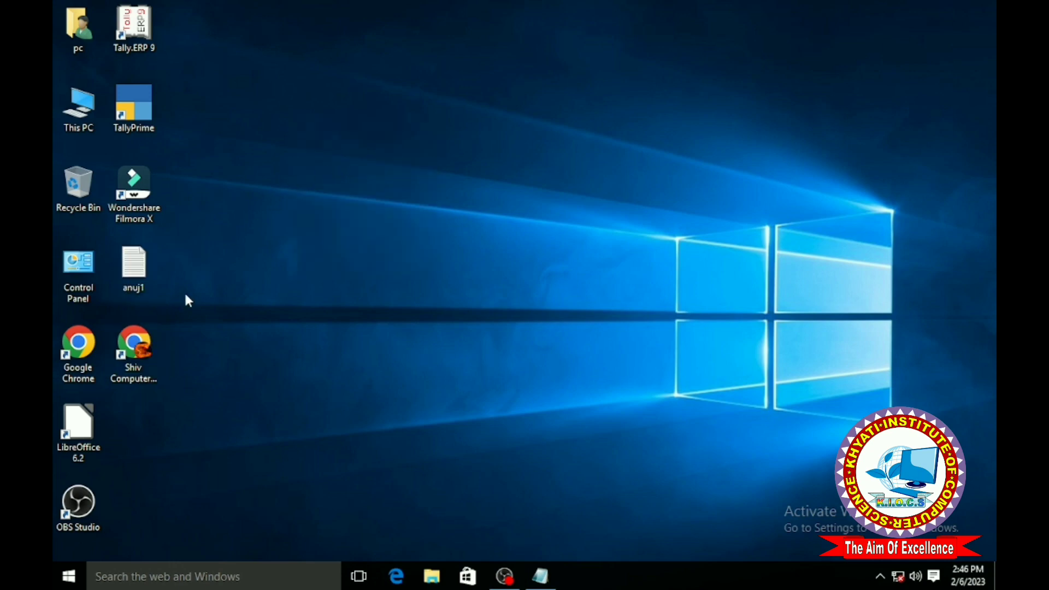
left_click(134, 267)
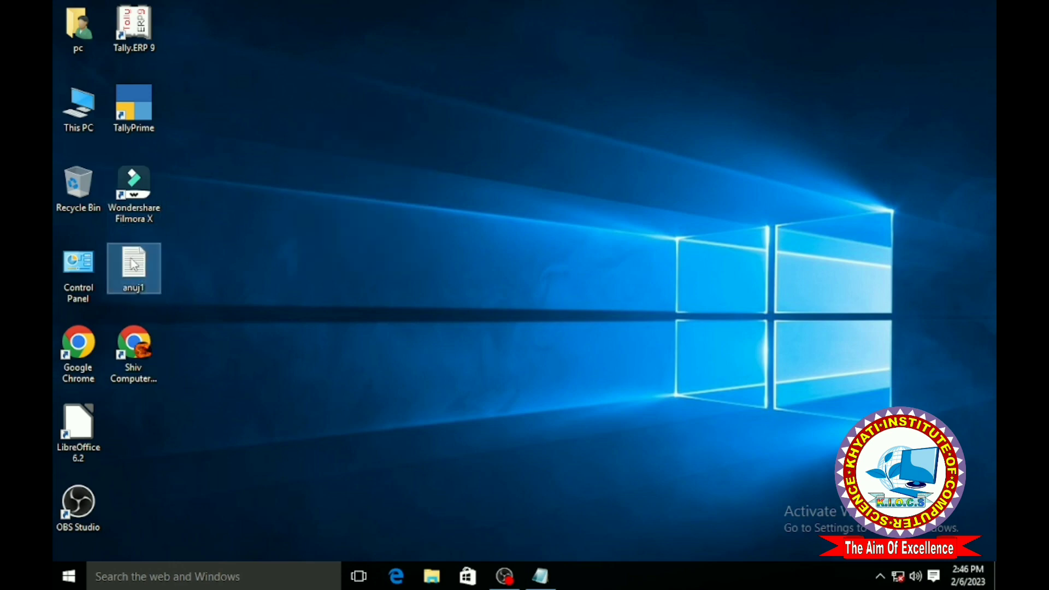
double_click(134, 265)
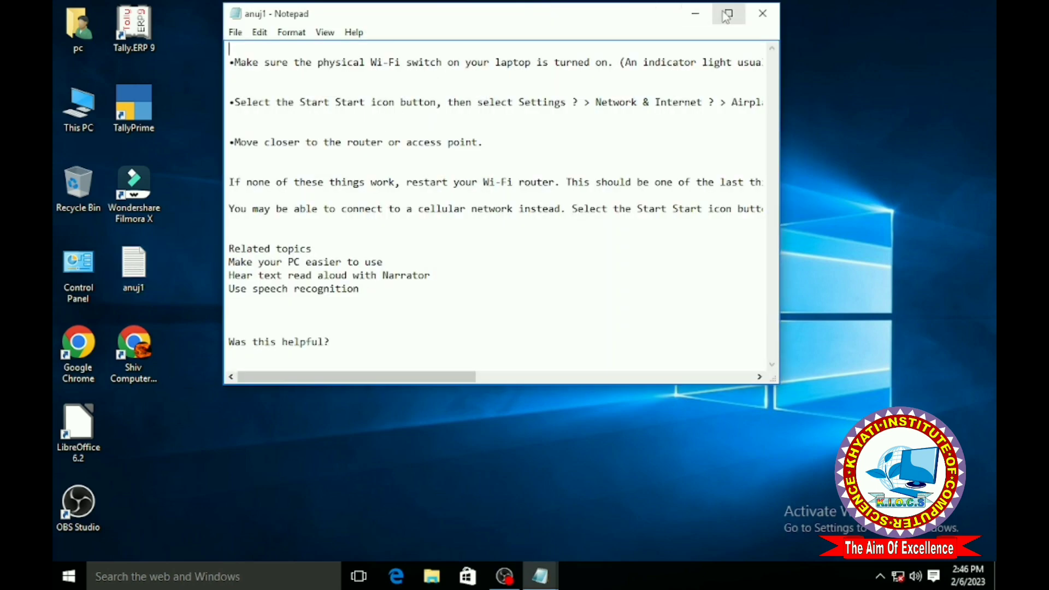
left_click(726, 14)
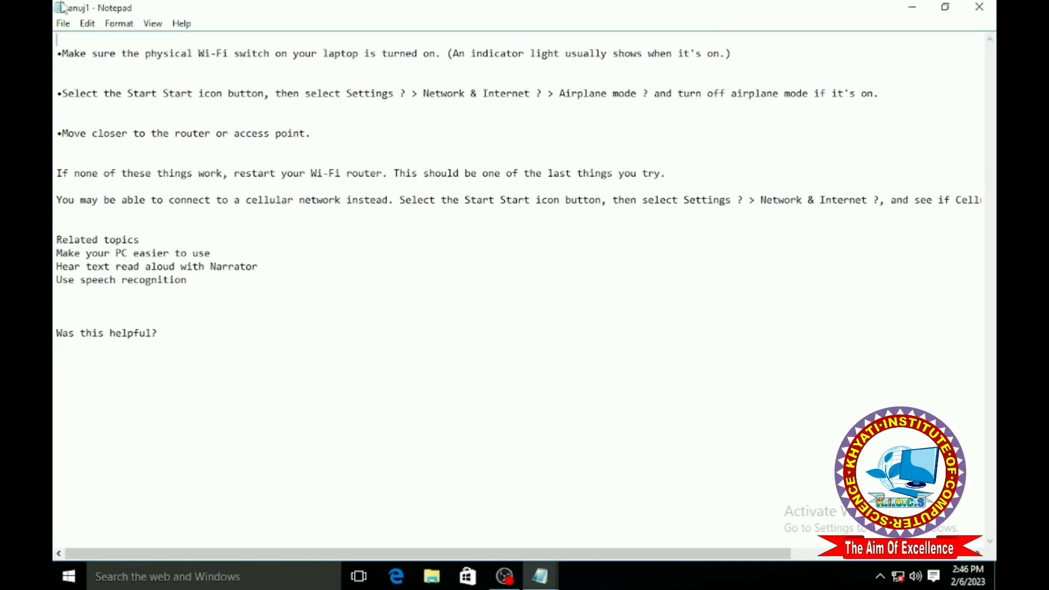
Step: Open the page setup of the note and set the paper size to A4, keeping the Default source
left_click(60, 23)
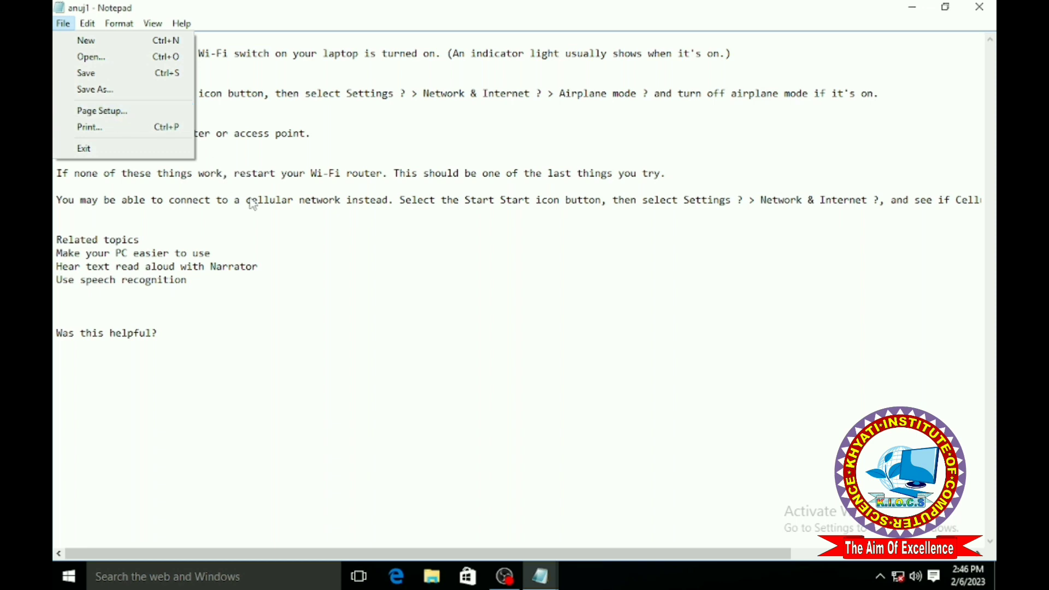
left_click(133, 115)
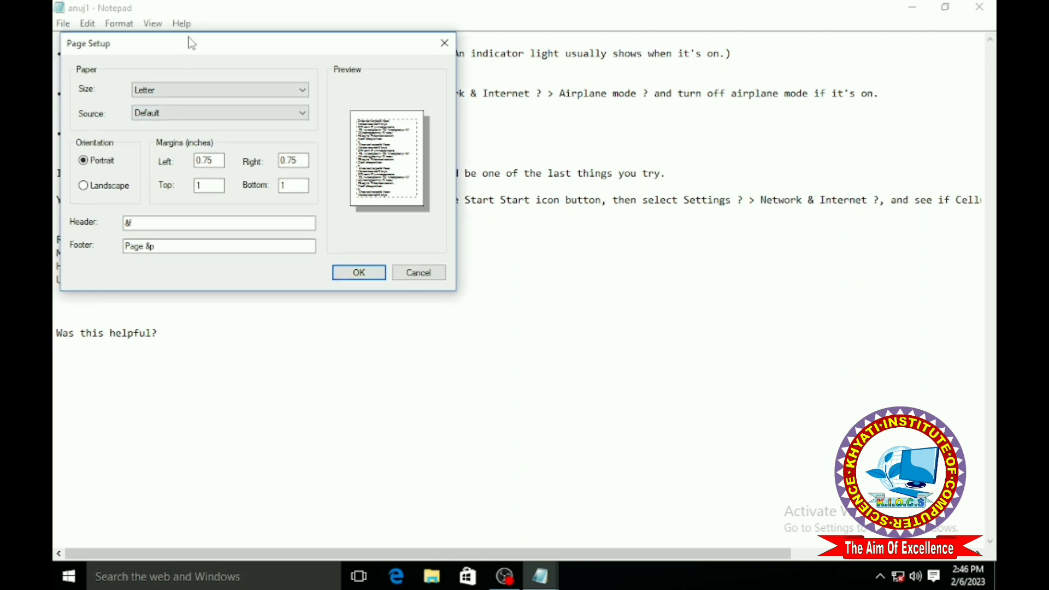
left_click_drag(191, 43, 439, 80)
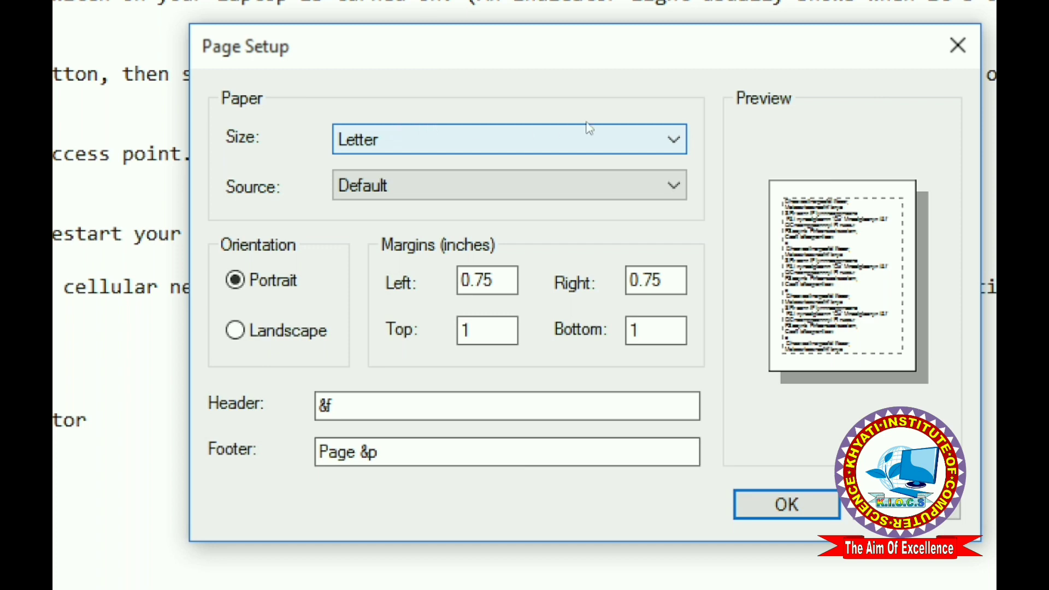
left_click(551, 132)
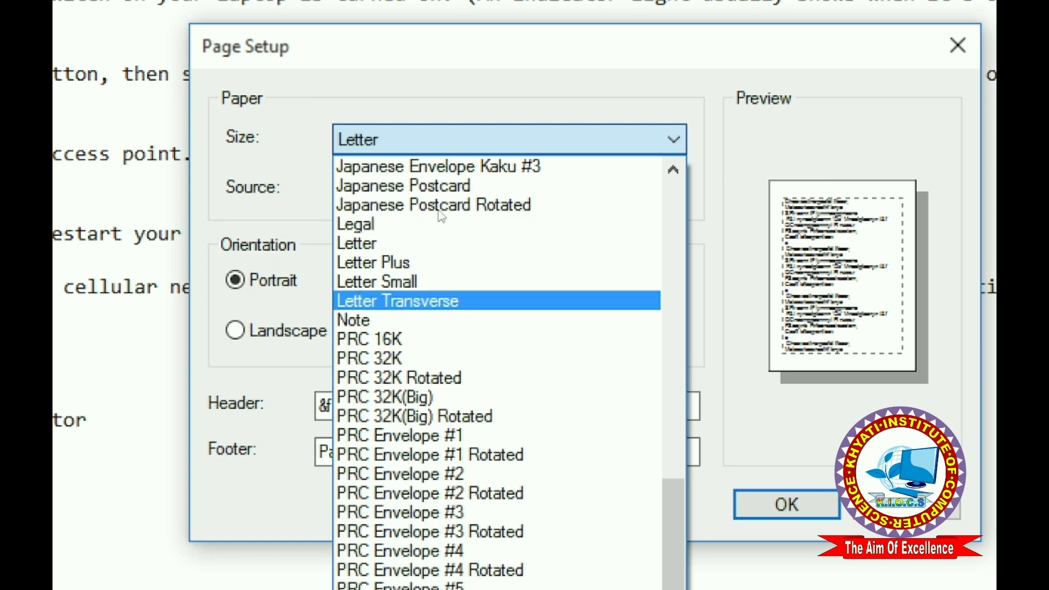
scroll(467, 303, "up", 8)
scroll(462, 302, "up", 5)
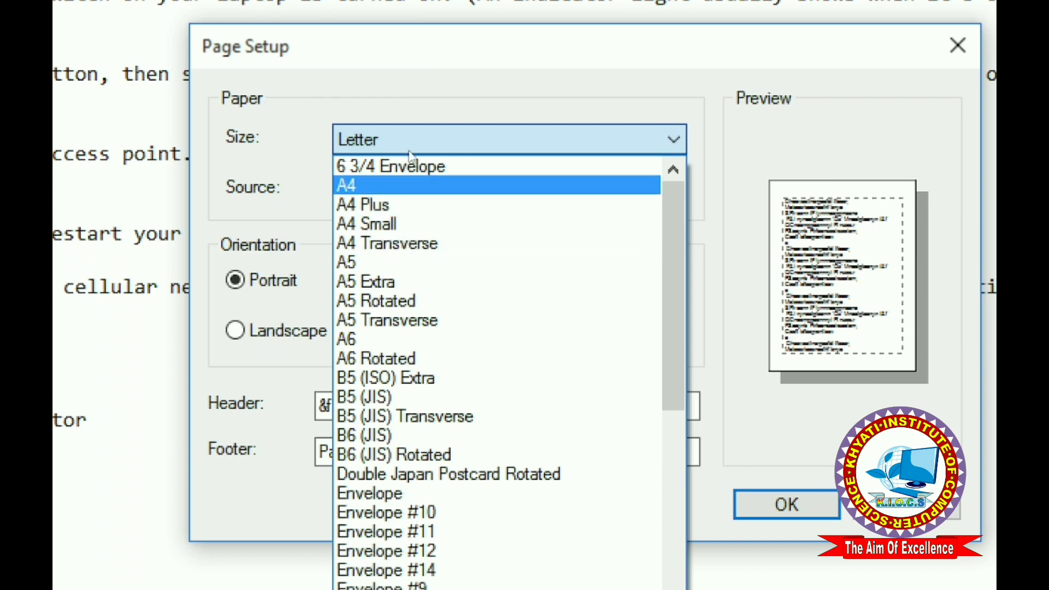
left_click(410, 181)
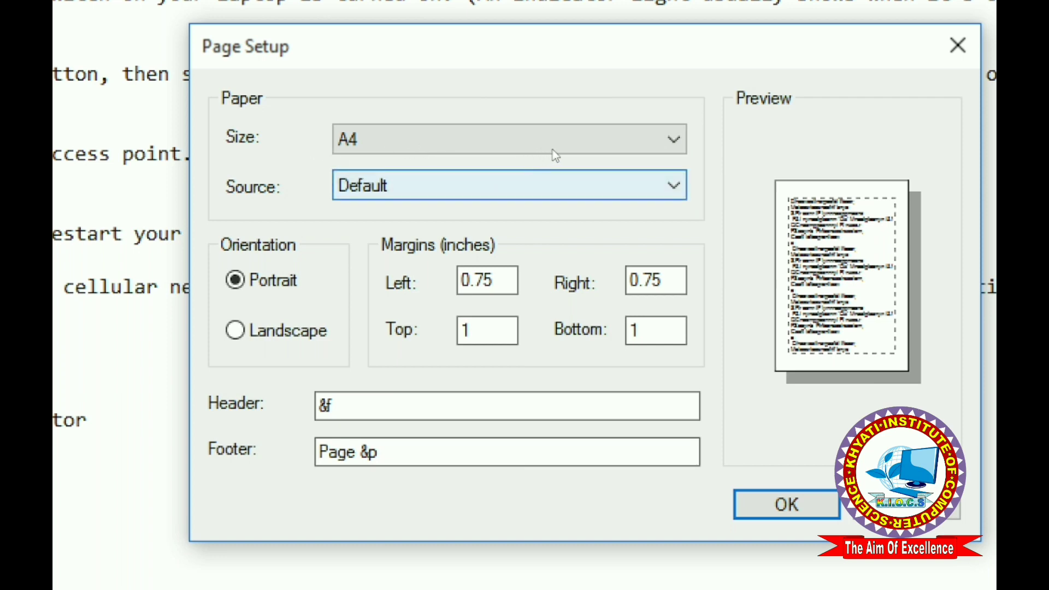
key("alt+Down")
key("Escape")
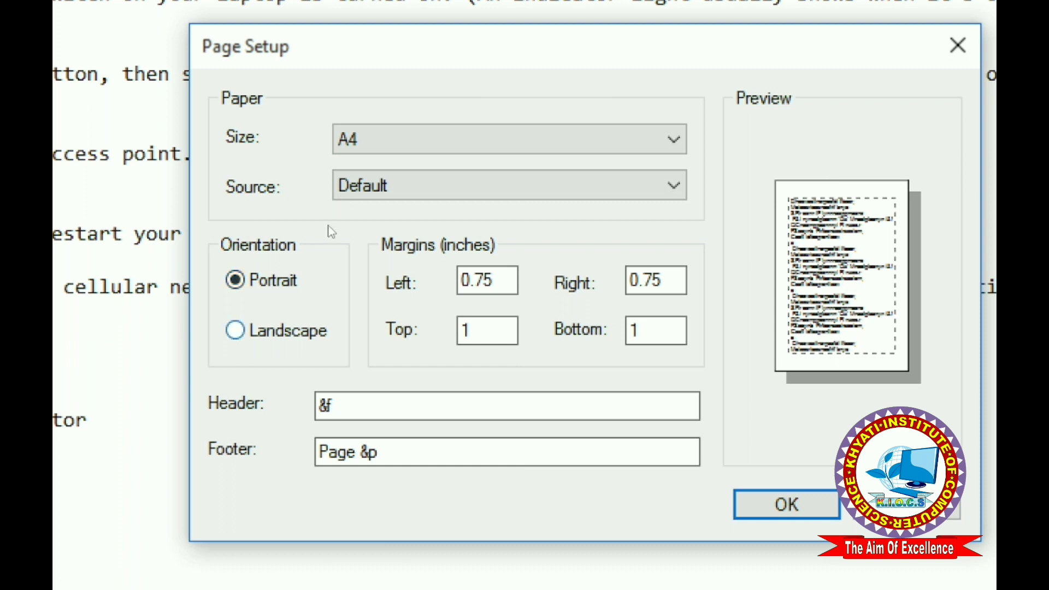
Step: Set the page orientation to Landscape and make the top and bottom margins 1 inch
left_click(275, 330)
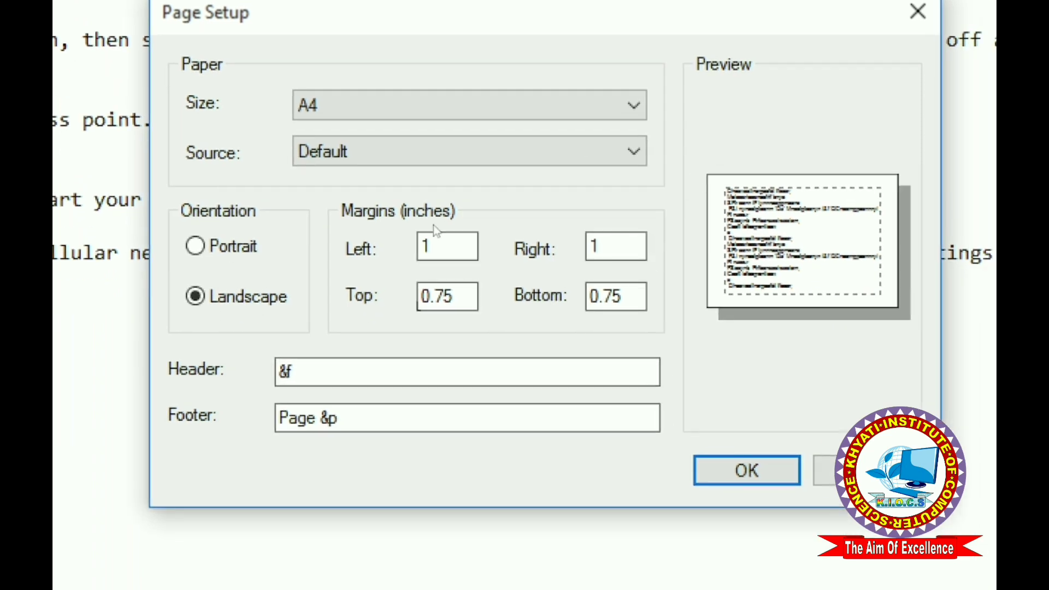
left_click(457, 240)
key("Tab")
type("1")
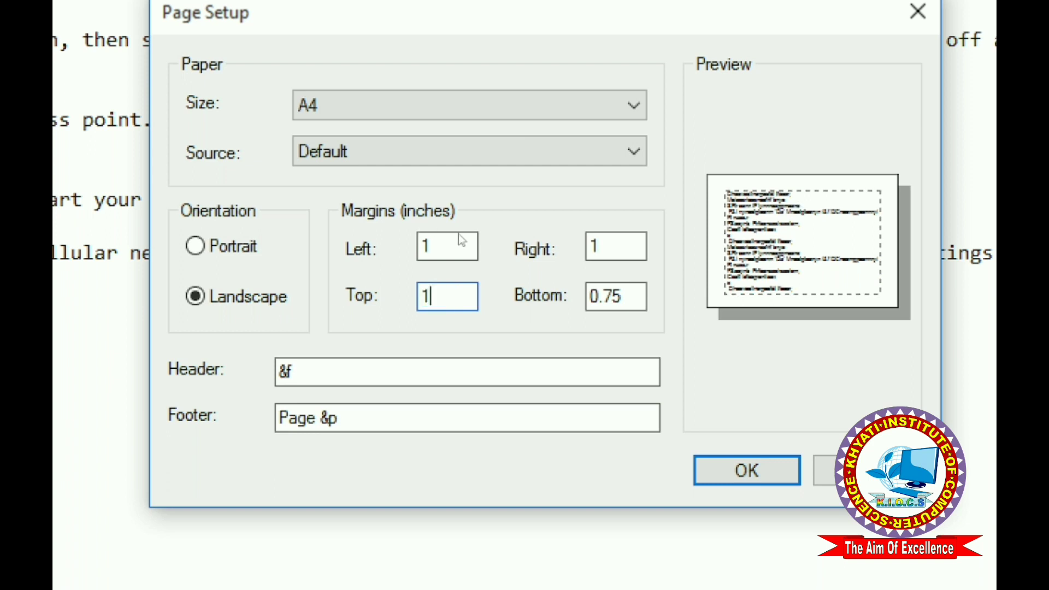
key("Tab")
type("1")
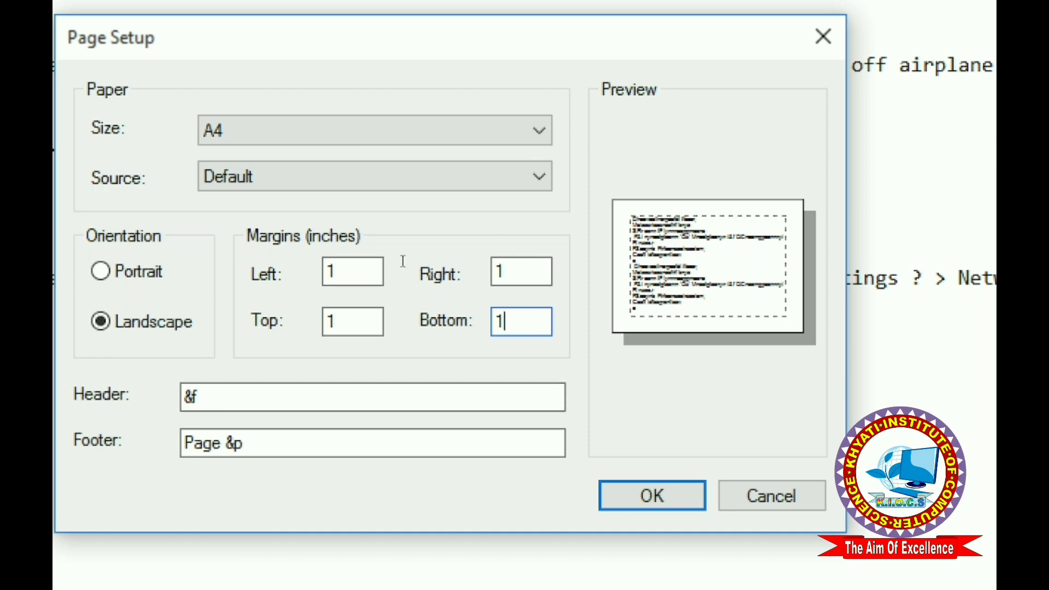
Step: Replace the page header with the text KHYATI STUDY POINT
key("Tab")
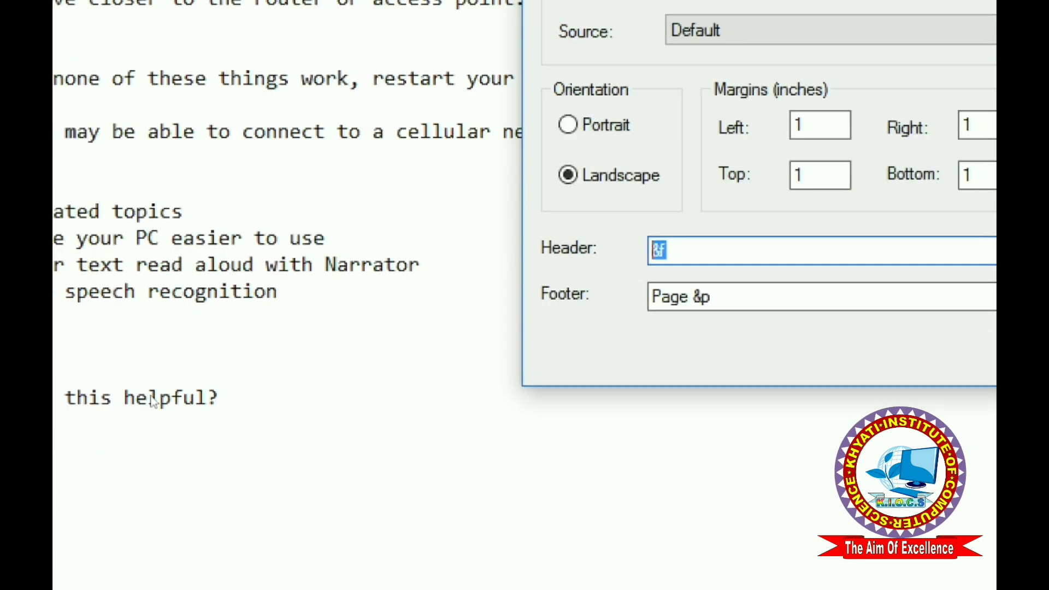
type("KHY")
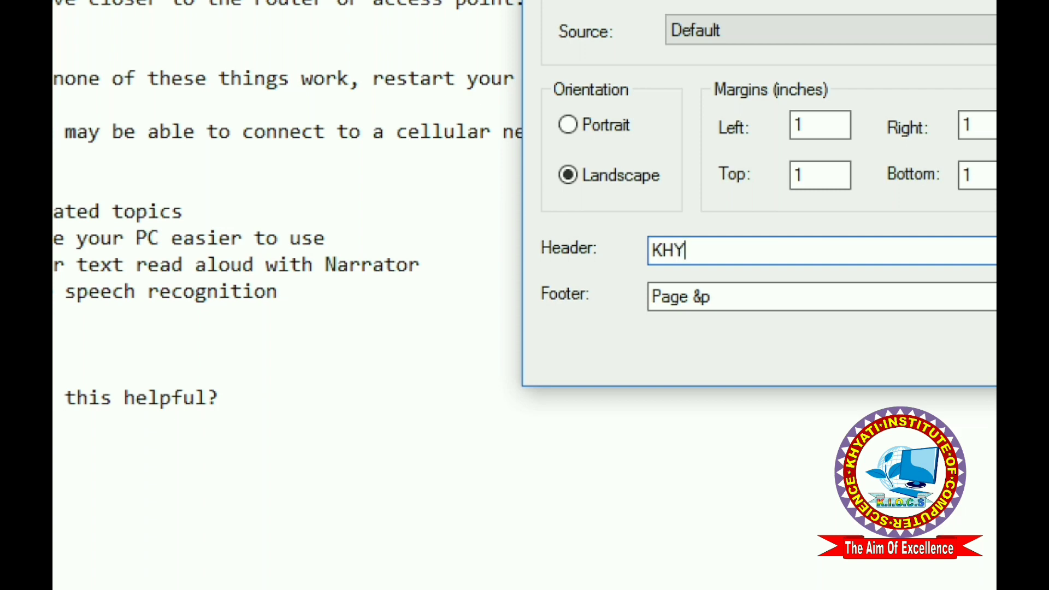
type("ATI STU")
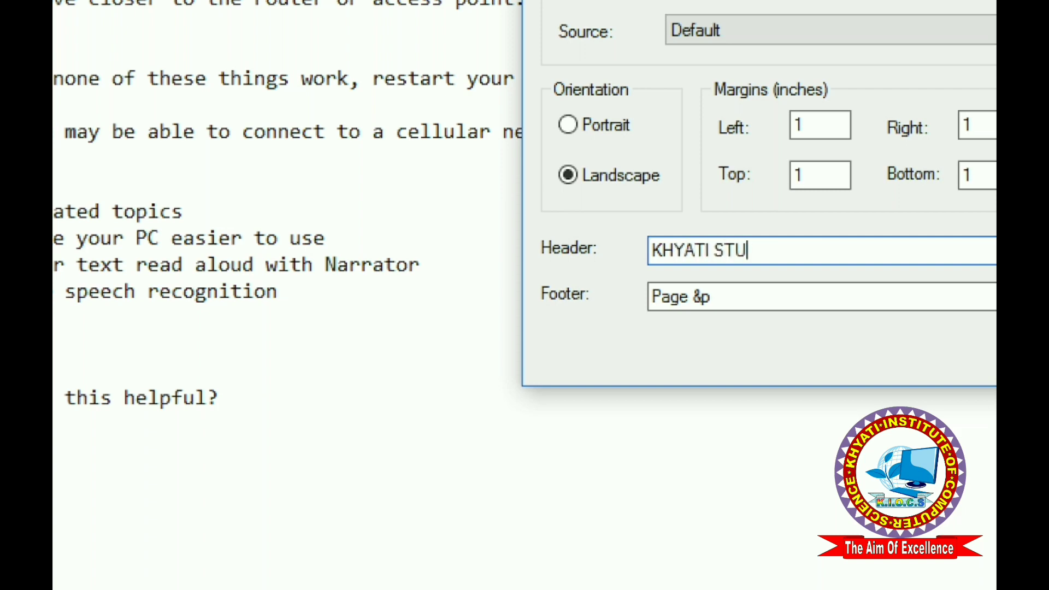
type("DY POIN")
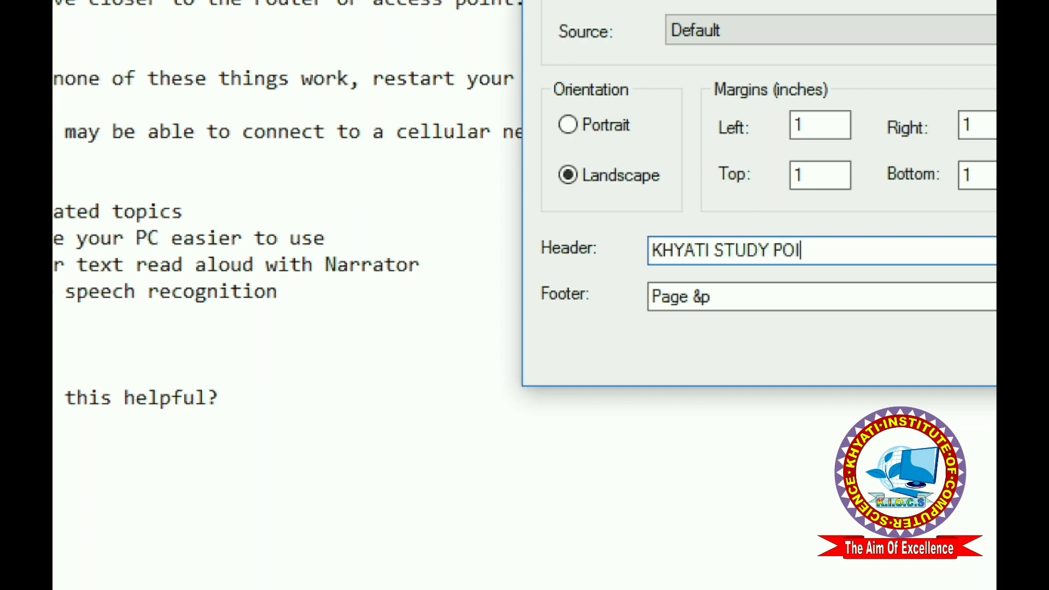
type("T")
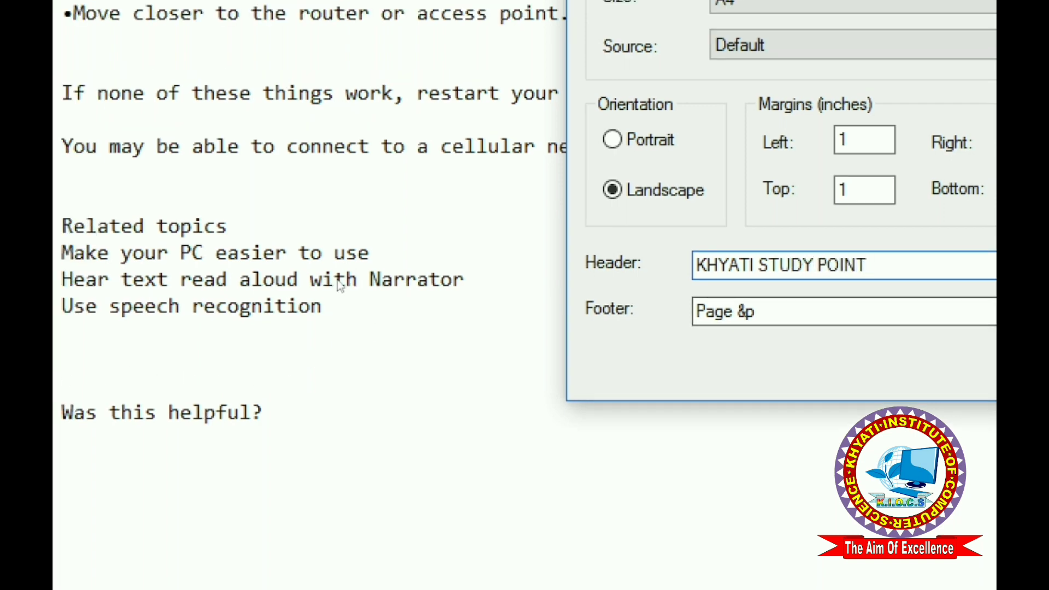
Step: Replace the page footer with the text COMPUTER & SPOKEN ENGLISH and apply the page setup
key("Tab")
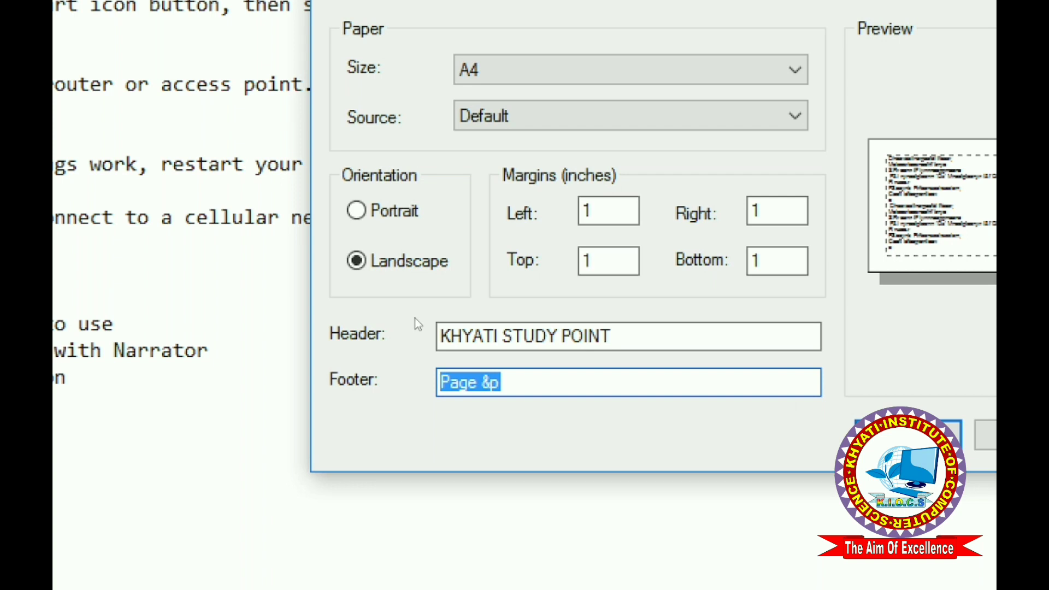
type("CO")
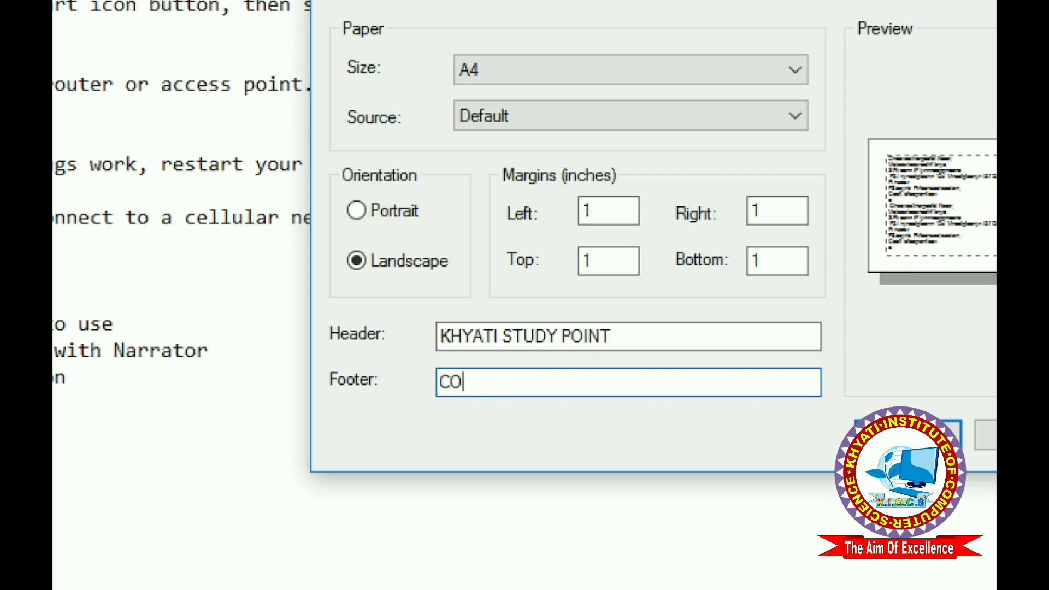
type("MPUTER ")
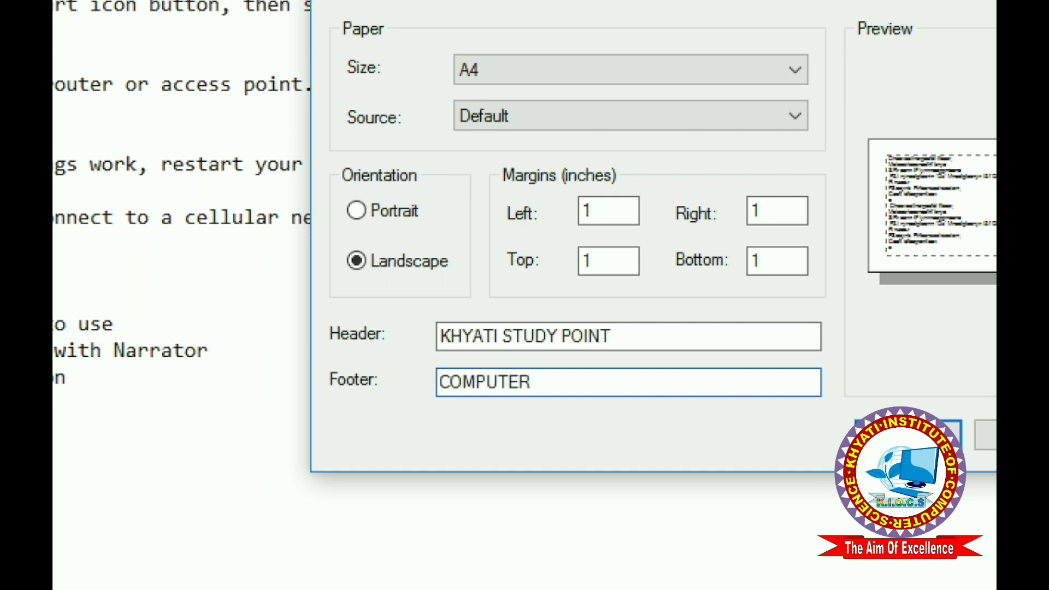
type("& SPOKEN ")
type("ENG")
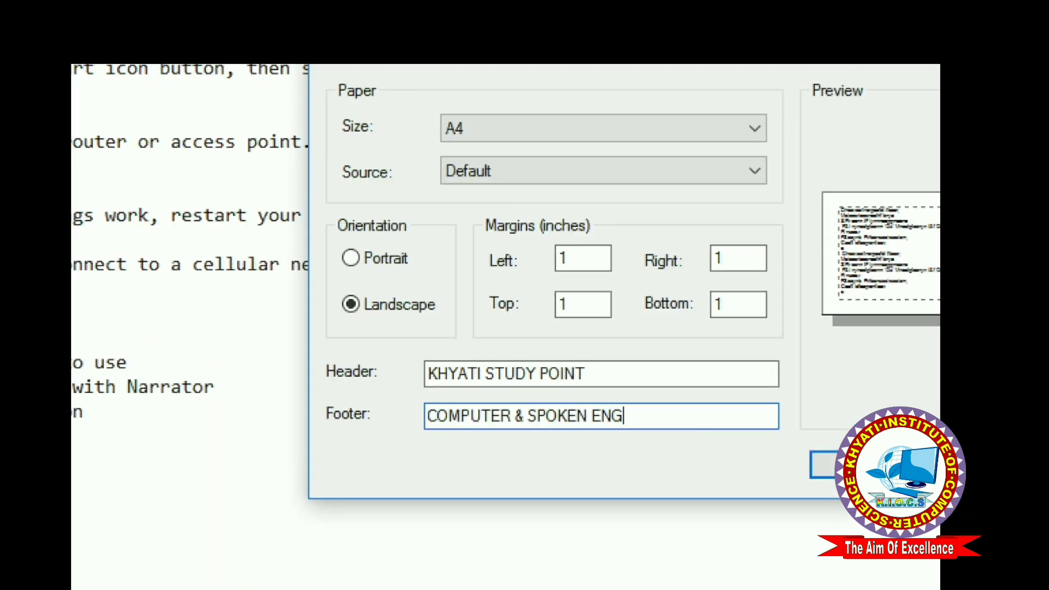
type("LISH")
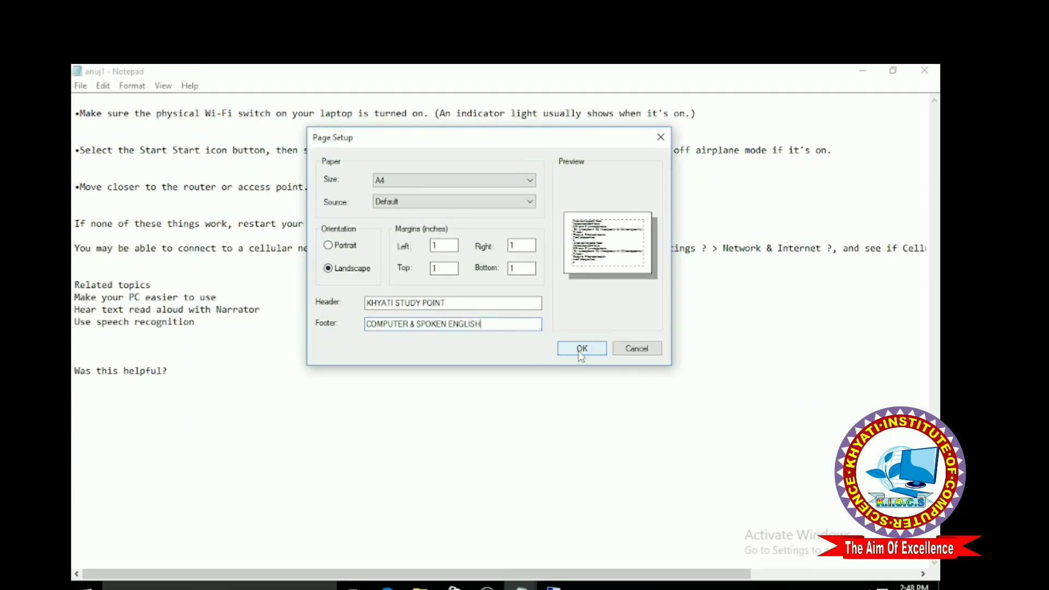
left_click(581, 350)
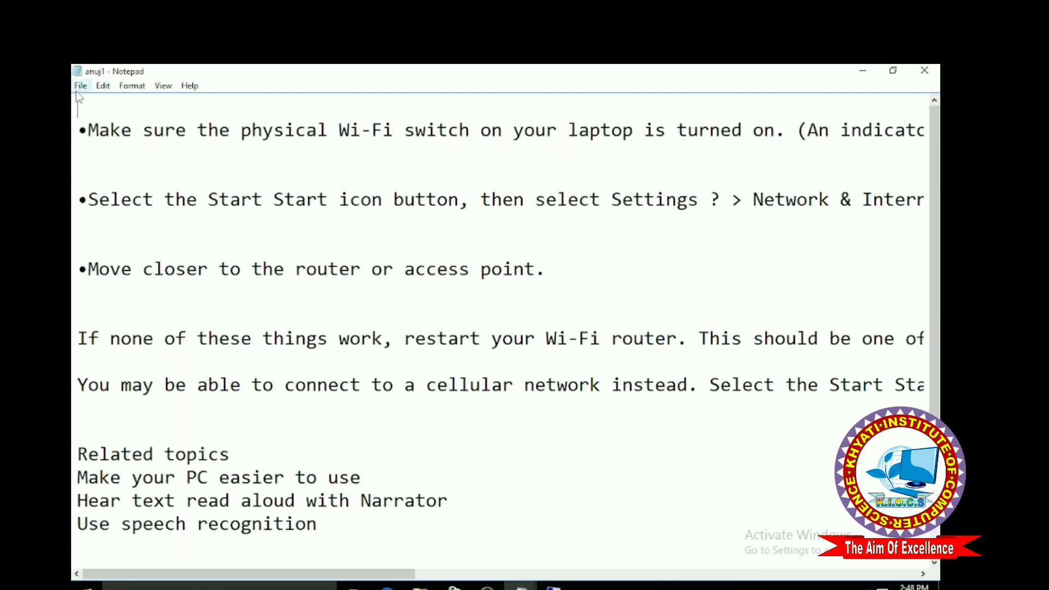
Step: Print one copy of all pages of the note on the Fax printer
left_click(81, 87)
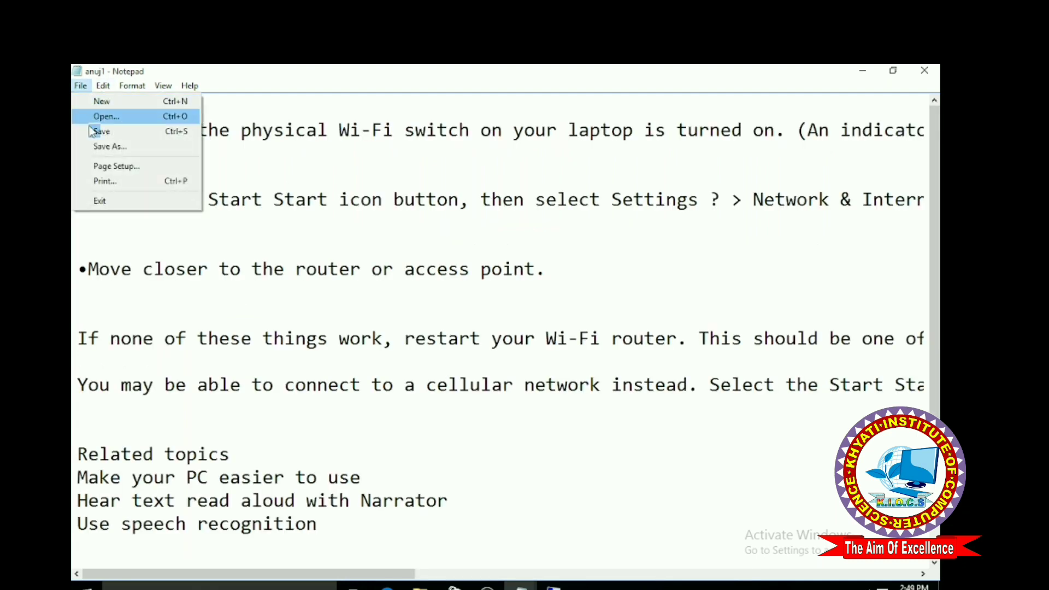
left_click(123, 182)
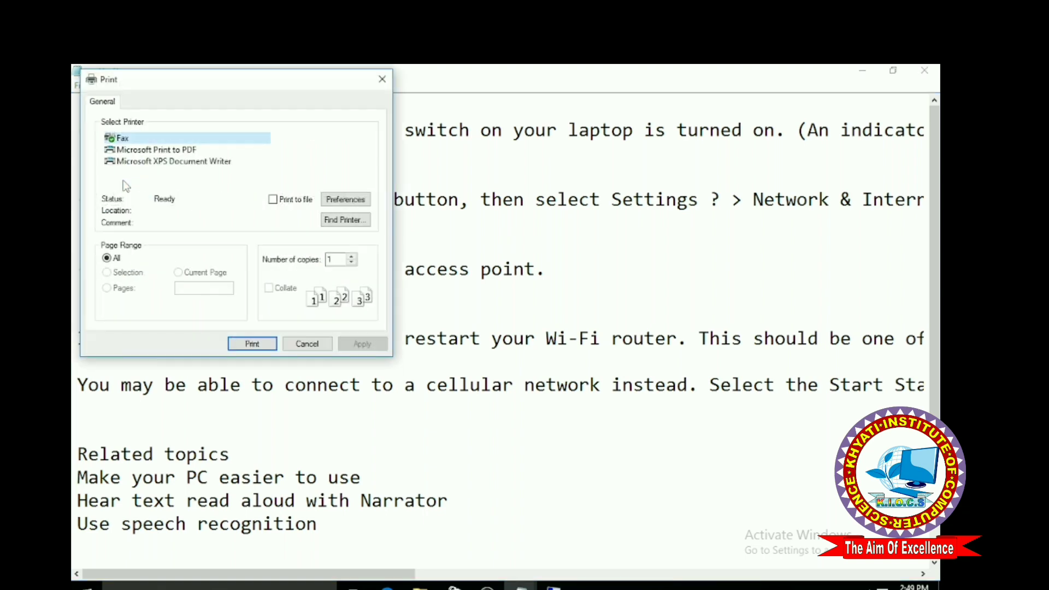
left_click_drag(212, 90, 472, 139)
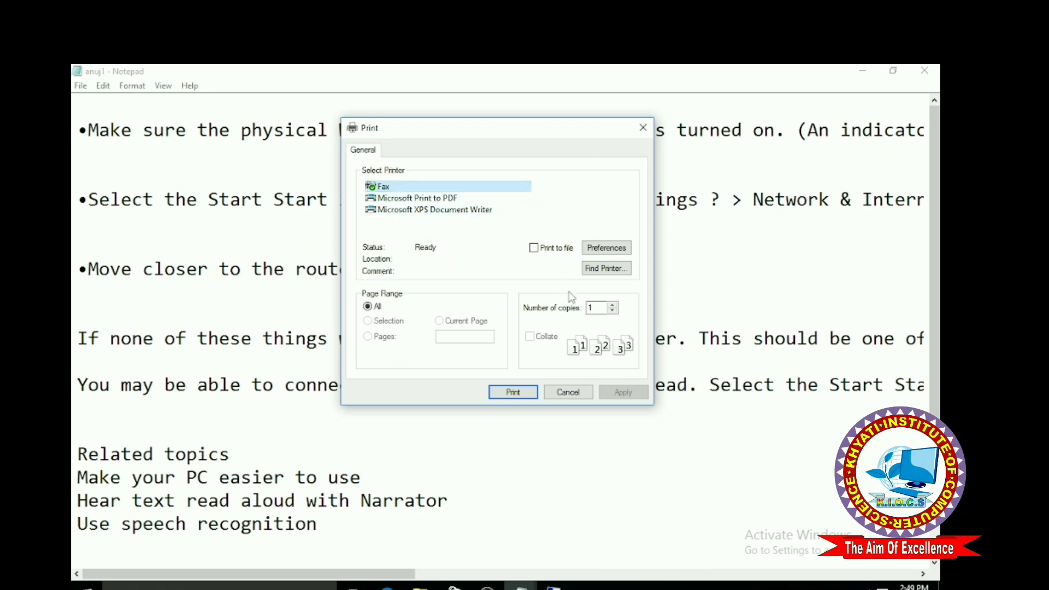
left_click(600, 308)
left_click_drag(599, 308, 578, 306)
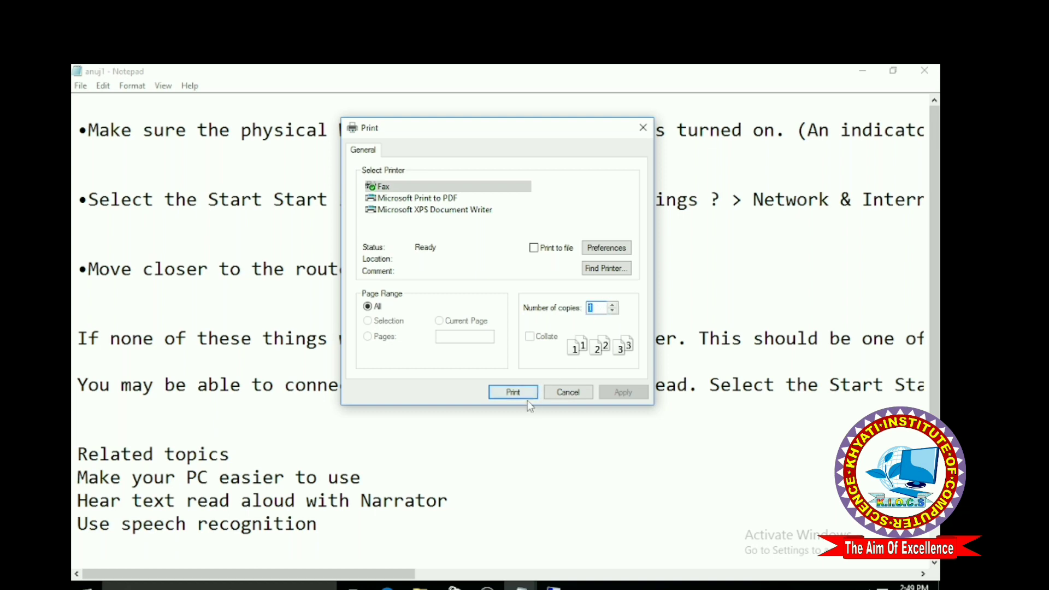
left_click(512, 392)
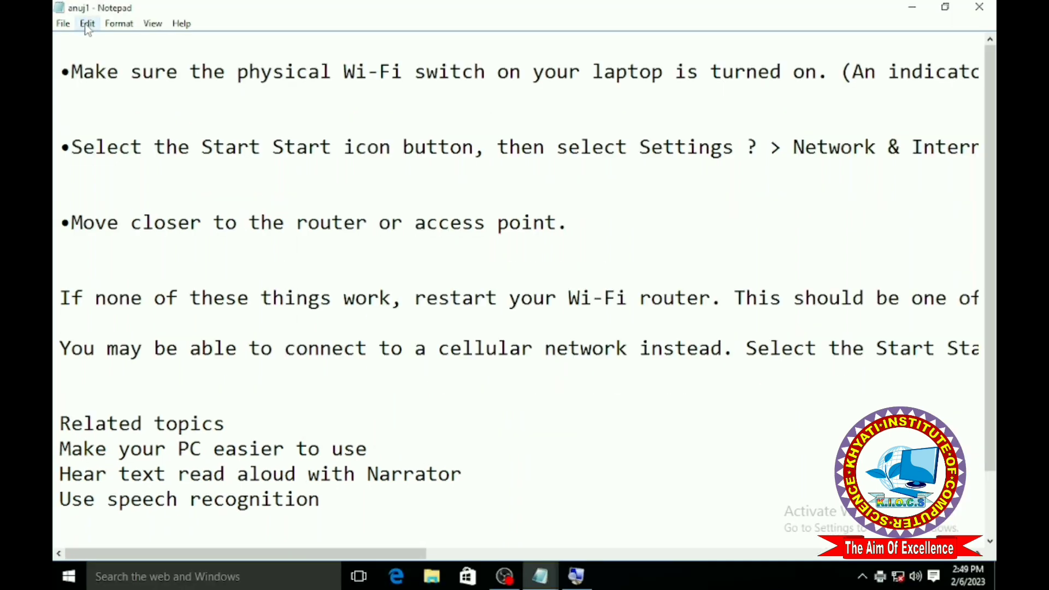
Step: Examine which editing commands are available for the note and look over its text vertically and horizontally
left_click(106, 86)
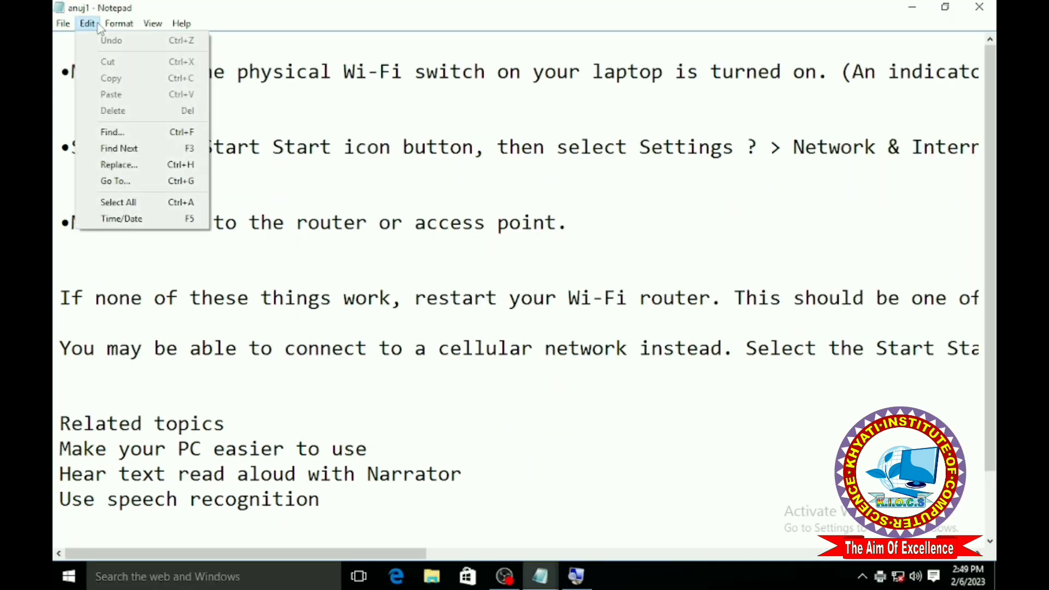
left_click(356, 222)
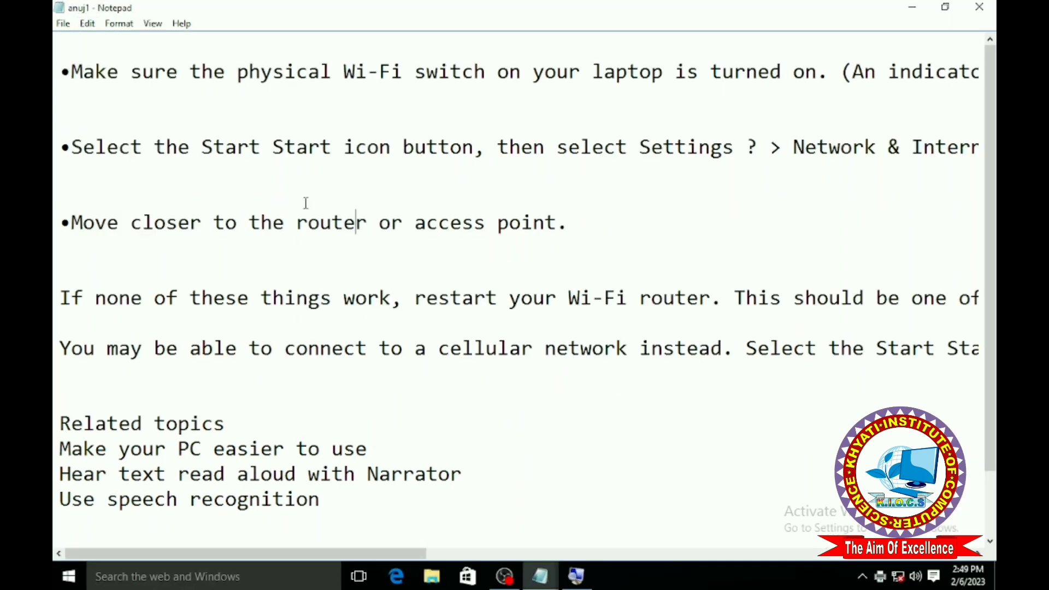
left_click(94, 30)
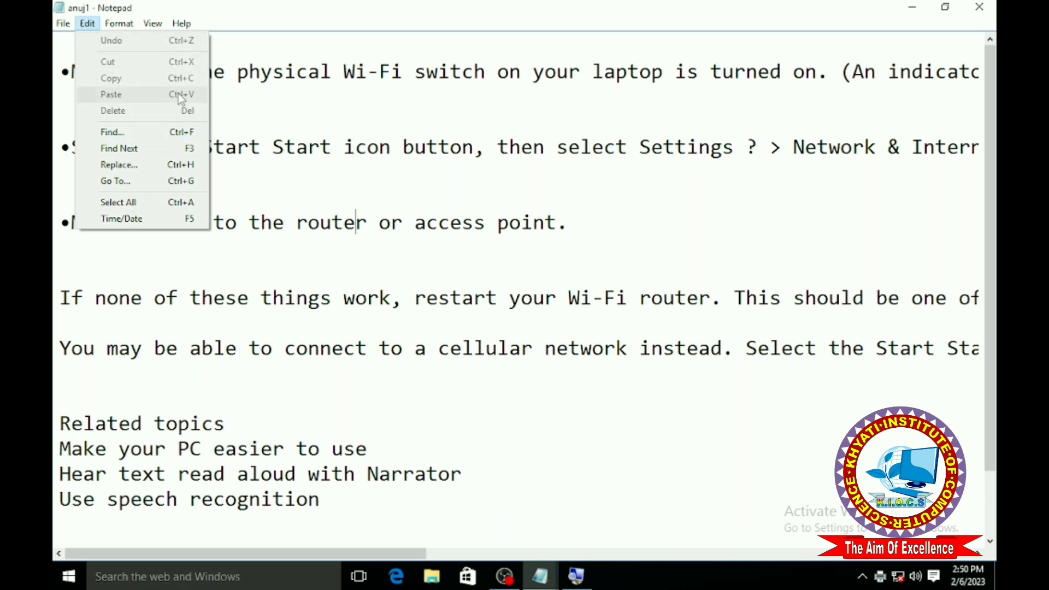
left_click(286, 119)
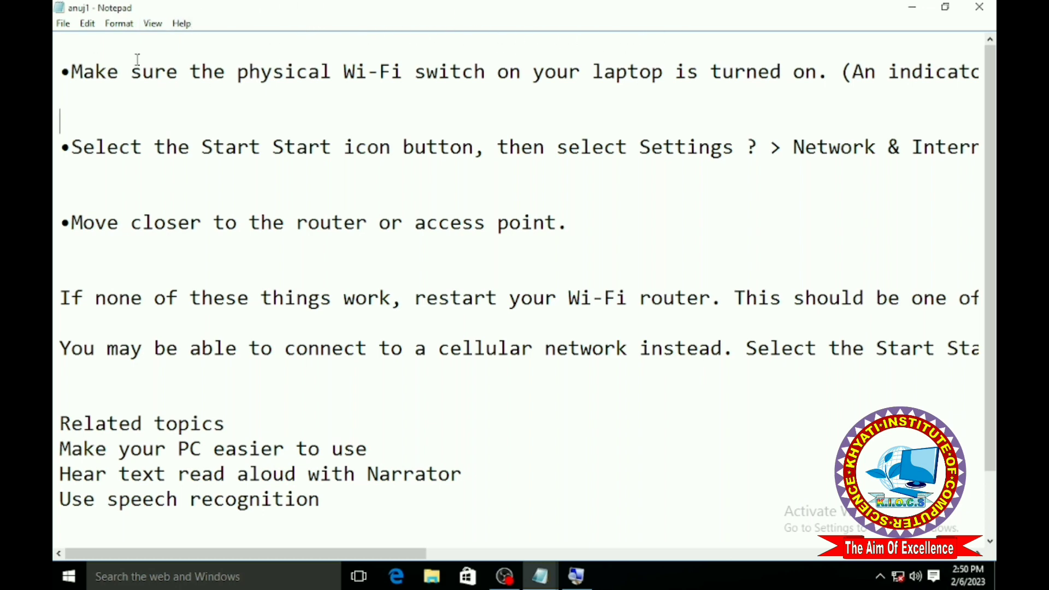
scroll(992, 154, "down", 1)
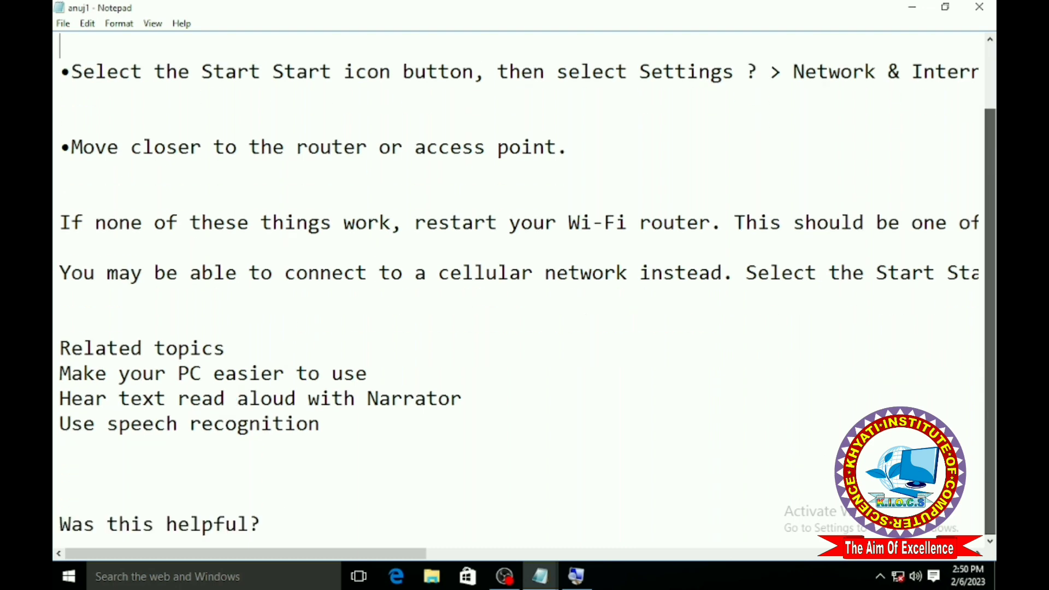
scroll(992, 155, "up", 1)
scroll(973, 116, "down", 1)
scroll(972, 115, "up", 1)
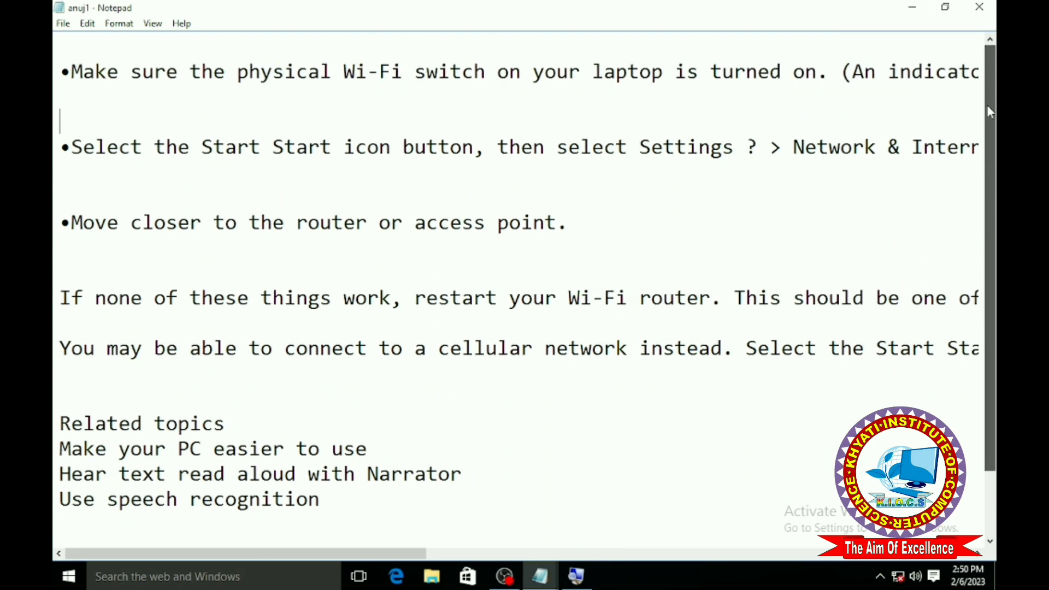
scroll(973, 116, "down", 1)
scroll(973, 116, "up", 1)
scroll(973, 116, "down", 1)
scroll(972, 116, "up", 1)
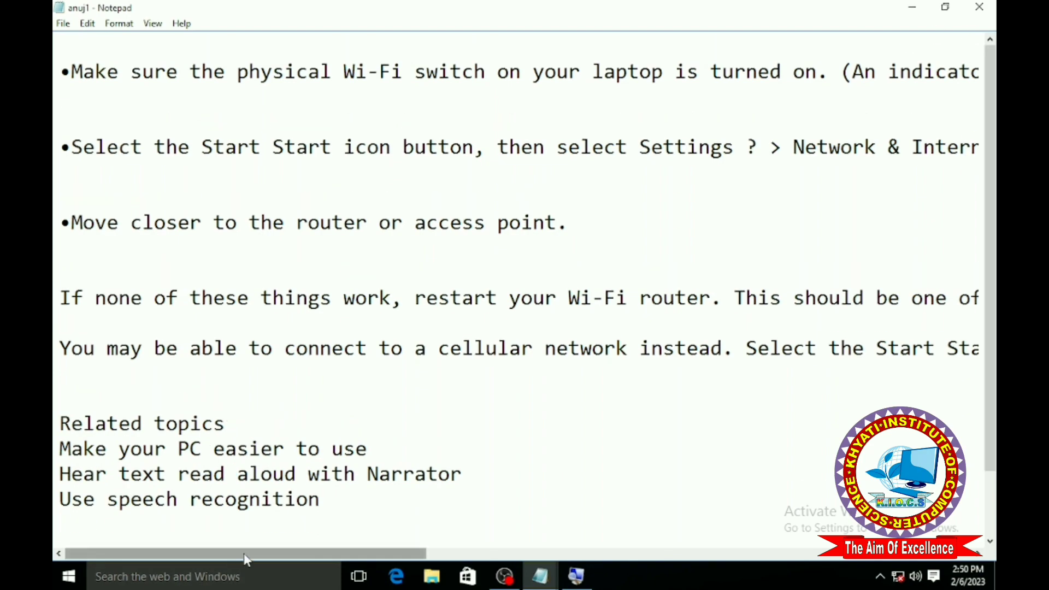
left_click_drag(248, 560, 286, 557)
left_click_drag(294, 521, 245, 546)
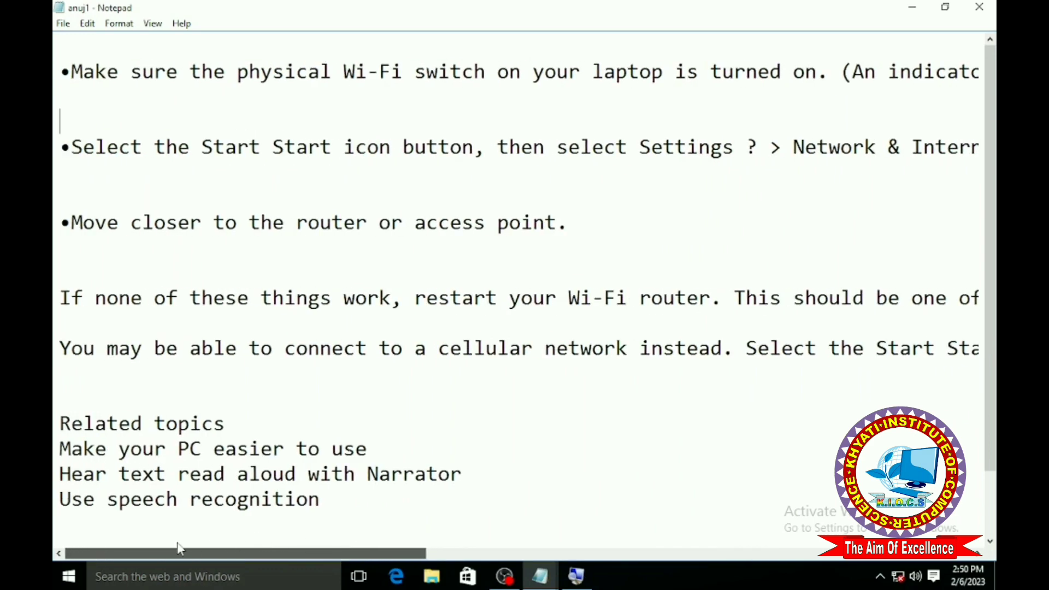
left_click(87, 24)
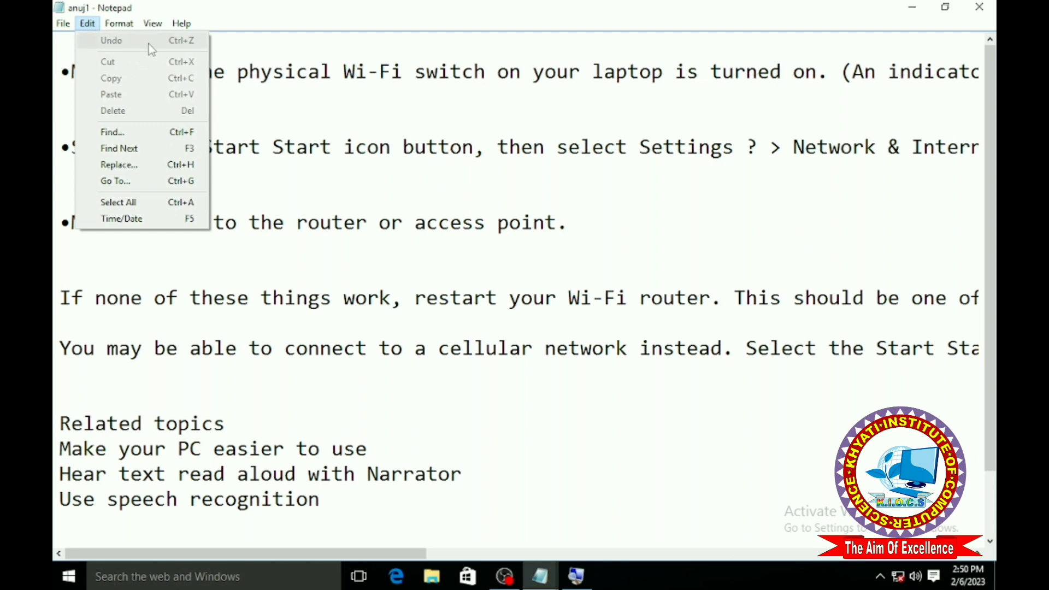
left_click(271, 95)
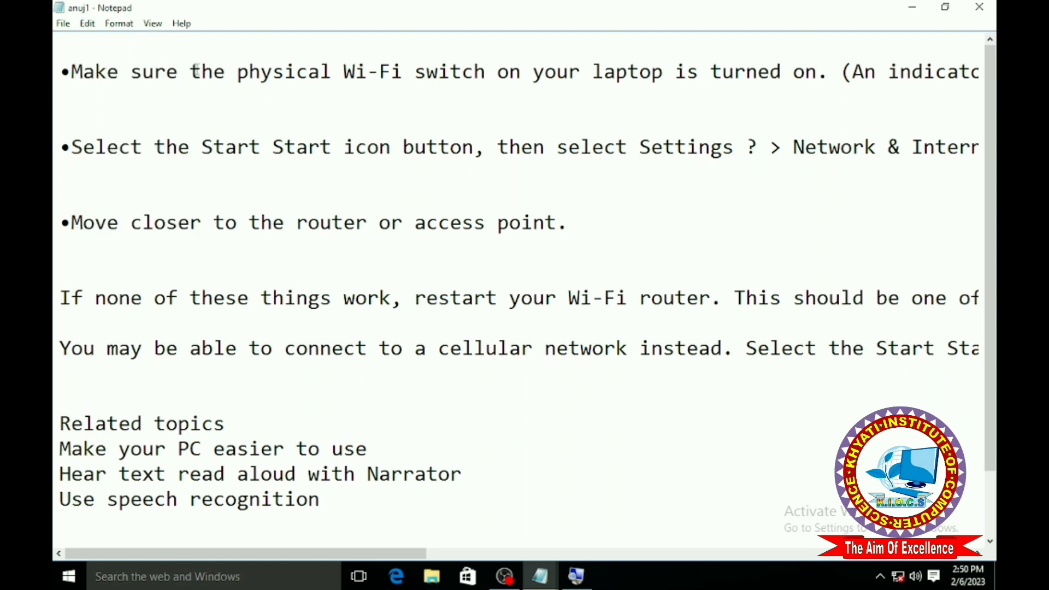
Step: Delete the first bullet's text after "Make sure" and undo the deletion
left_click_drag(188, 66, 524, 120)
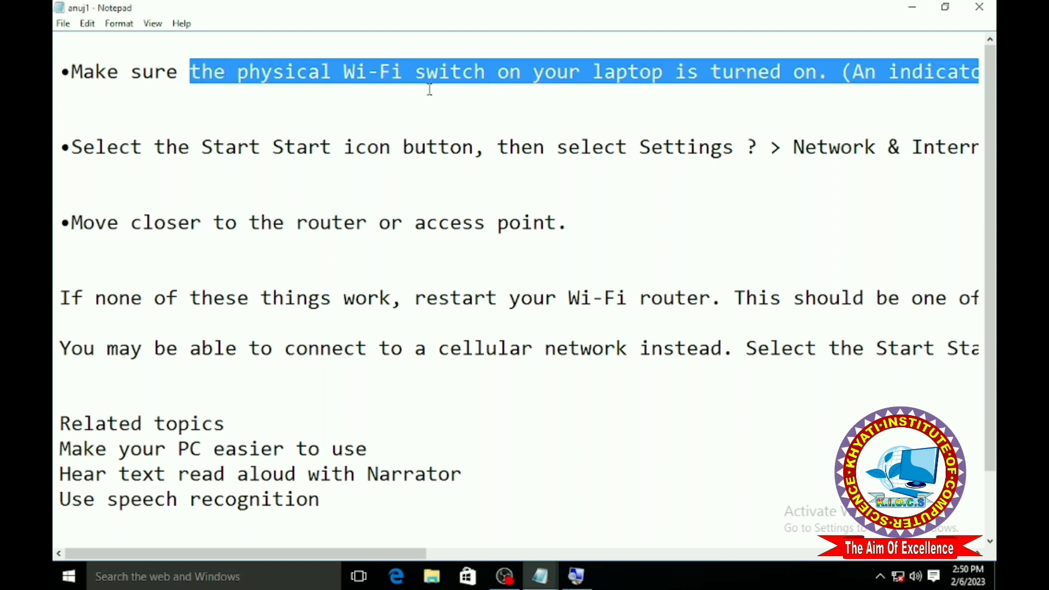
key("Delete")
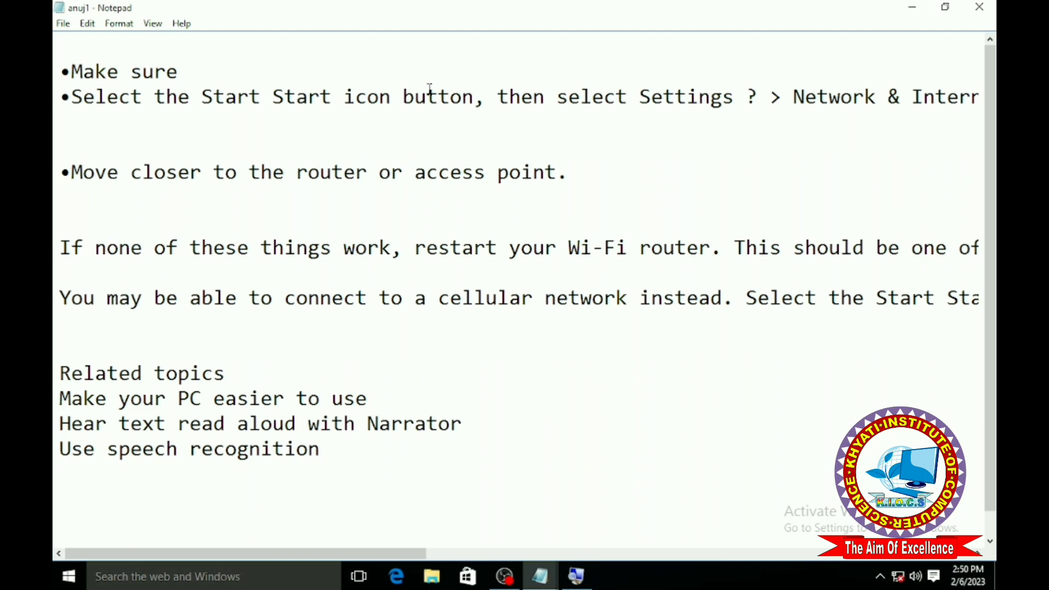
left_click(88, 28)
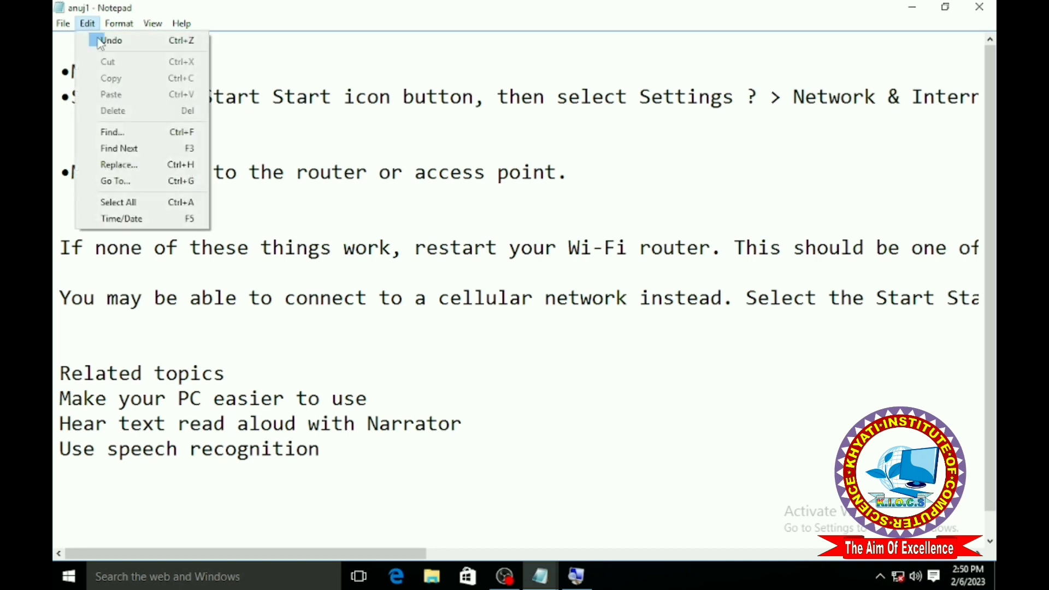
left_click(125, 44)
left_click(206, 108)
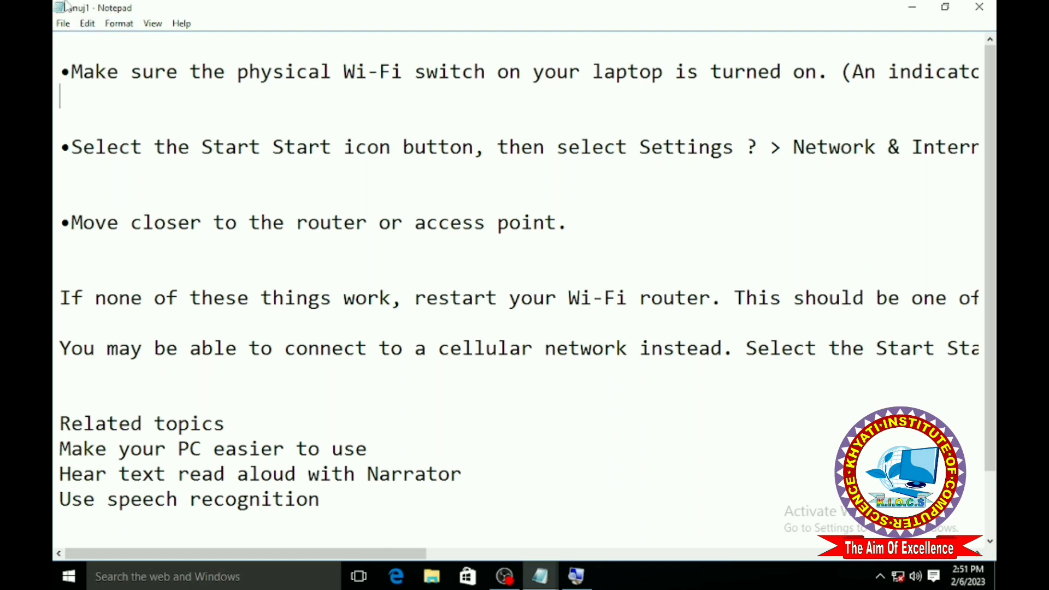
Step: Cut "Make sure the physical Wi-Fi switch" from the first bullet and paste it on the empty line directly below the second bullet
left_click(87, 23)
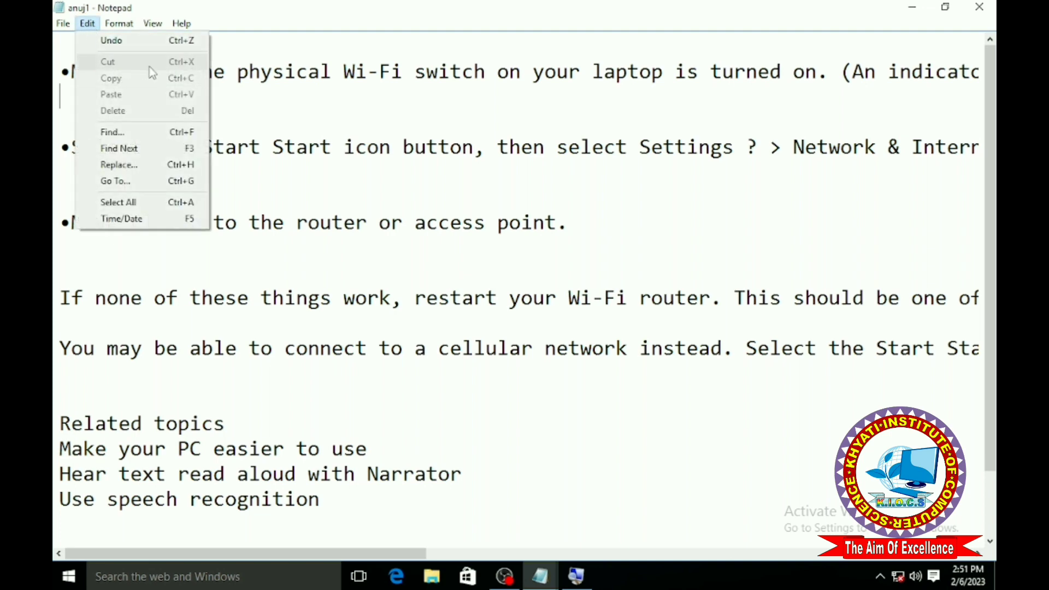
left_click(384, 127)
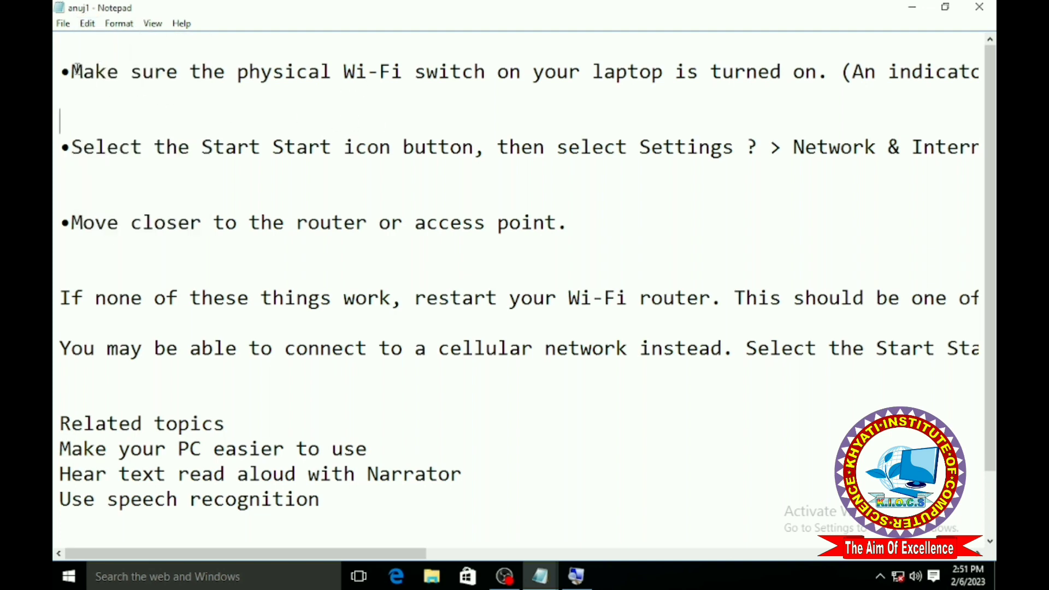
left_click_drag(72, 71, 492, 74)
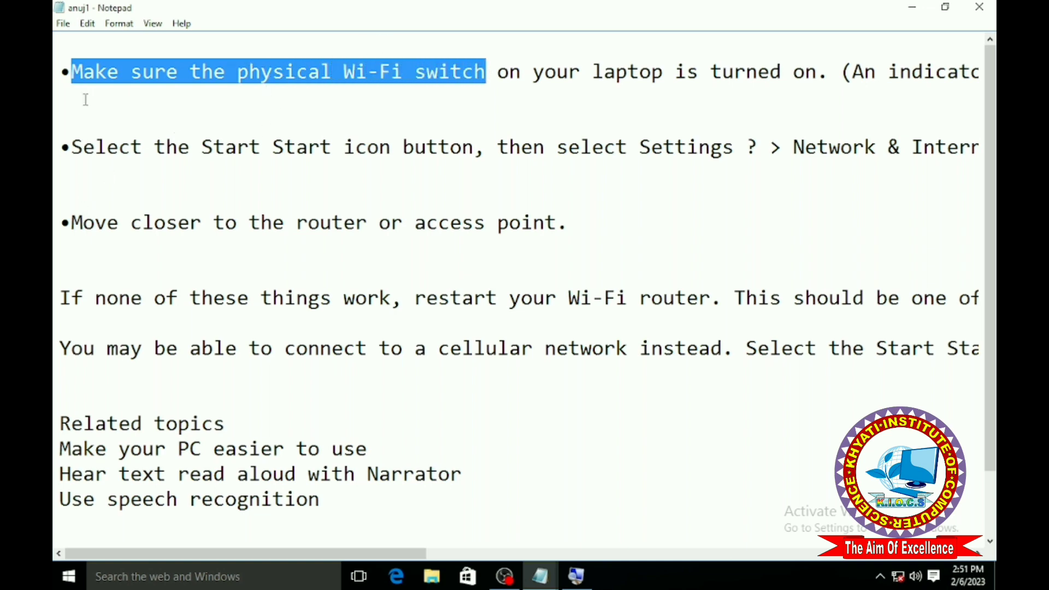
left_click(87, 23)
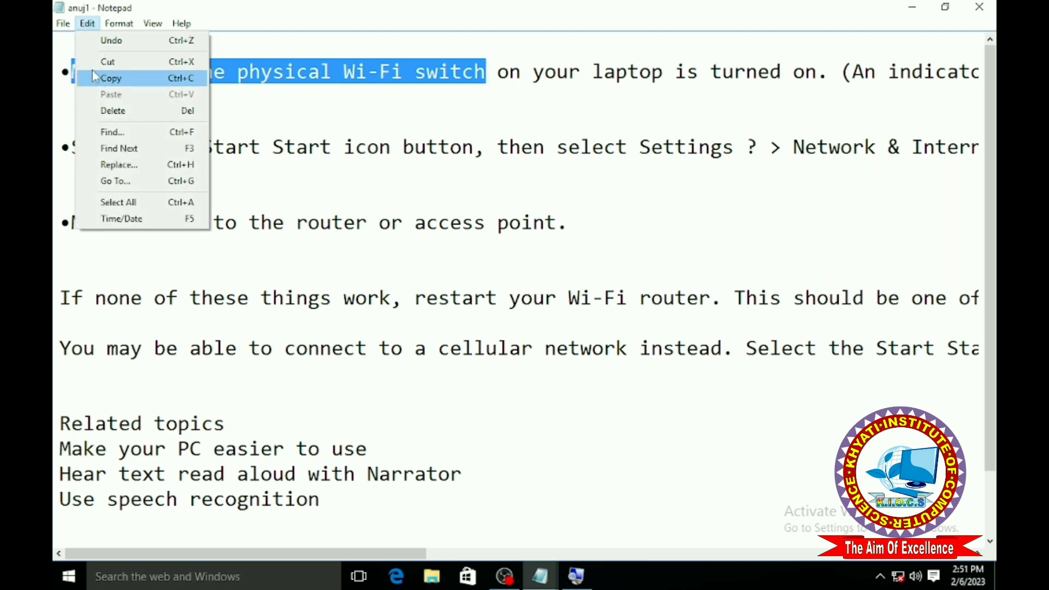
left_click(183, 64)
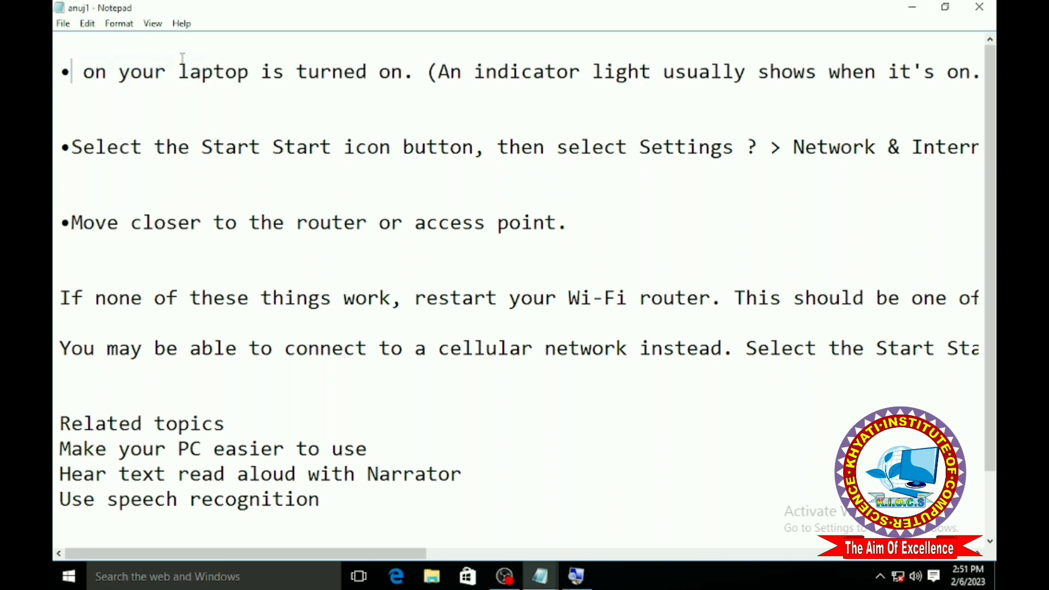
left_click(60, 173)
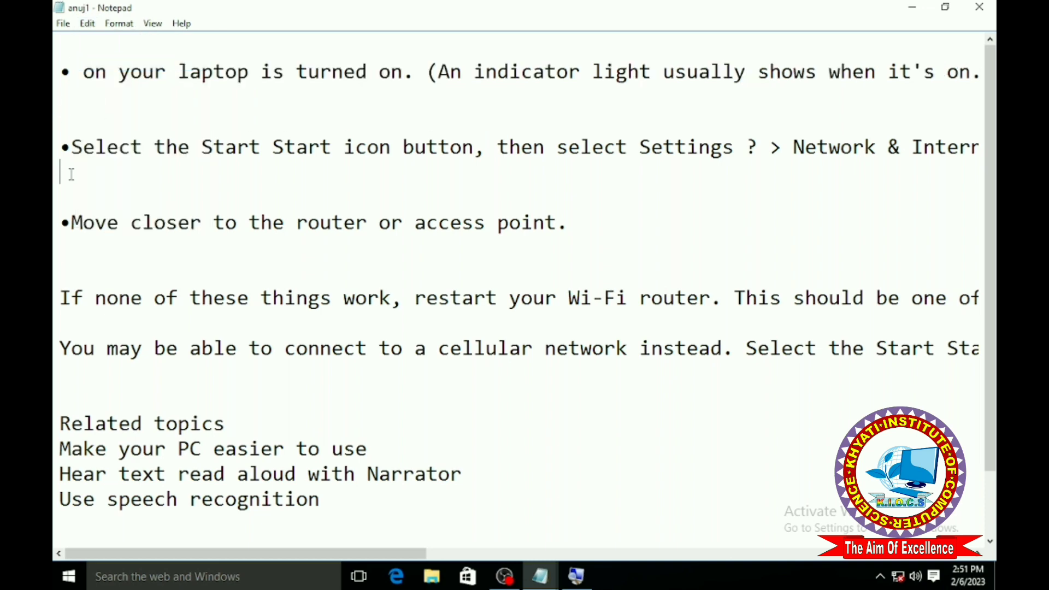
left_click(89, 24)
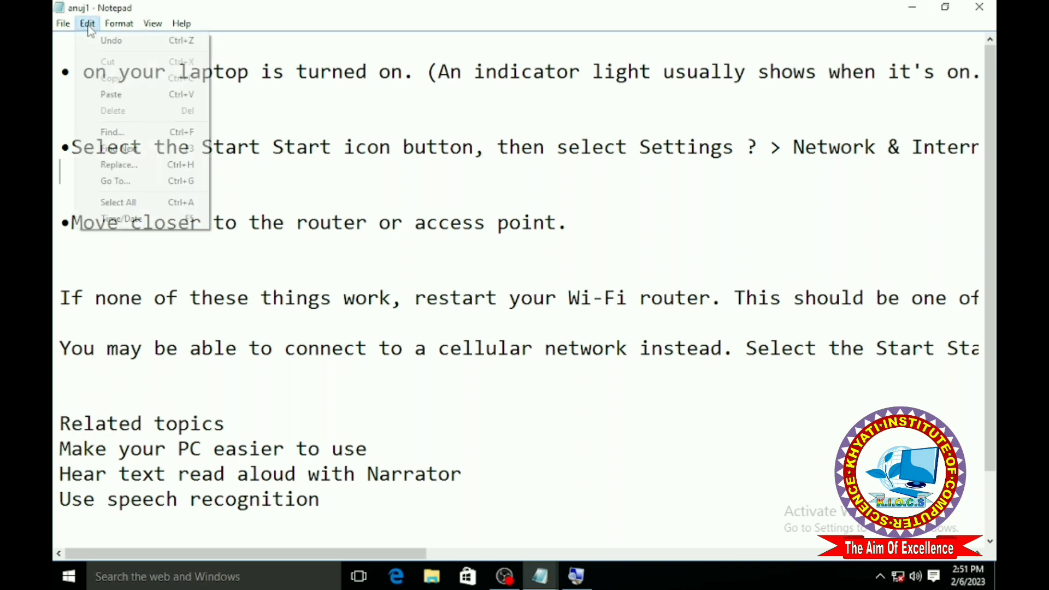
left_click(130, 98)
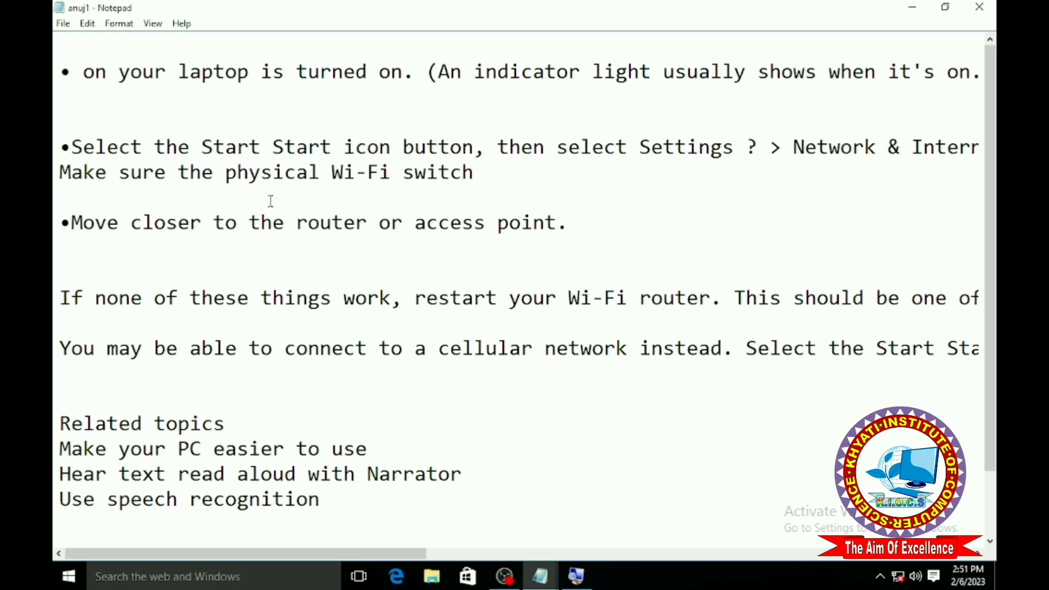
Step: Copy the second bullet's text through "Make sure the physical Wi-Fi switch" and paste it on the line below "Move closer to the router or access point."
left_click_drag(74, 141, 471, 180)
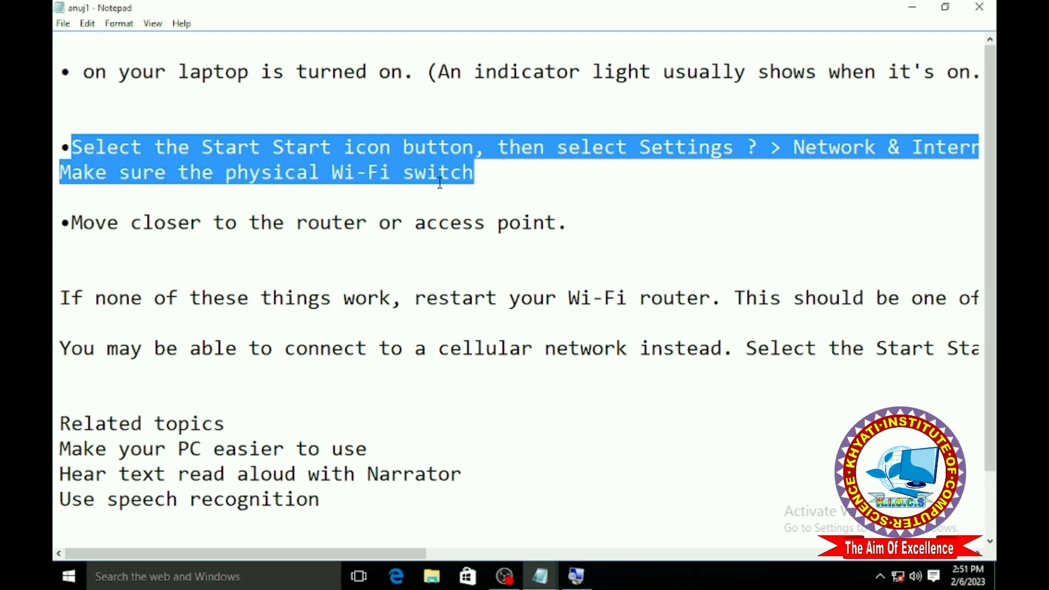
left_click(88, 25)
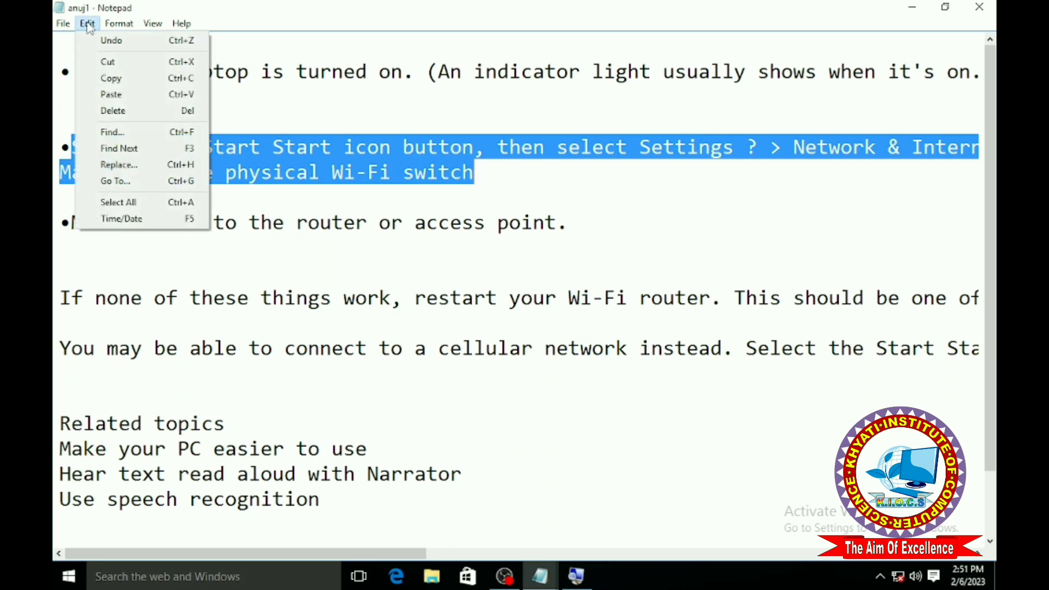
left_click(169, 83)
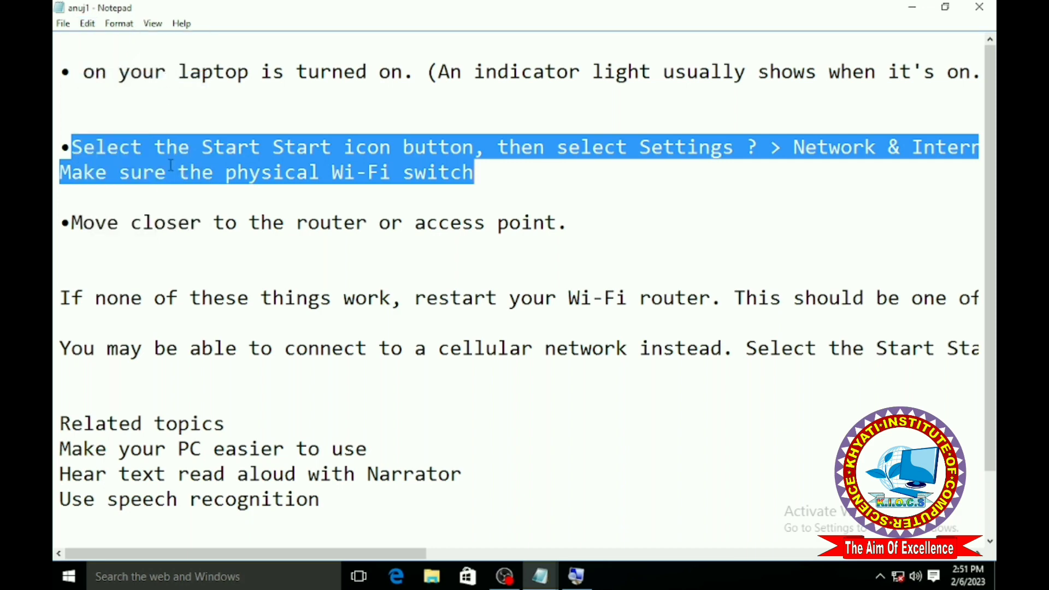
left_click(64, 251)
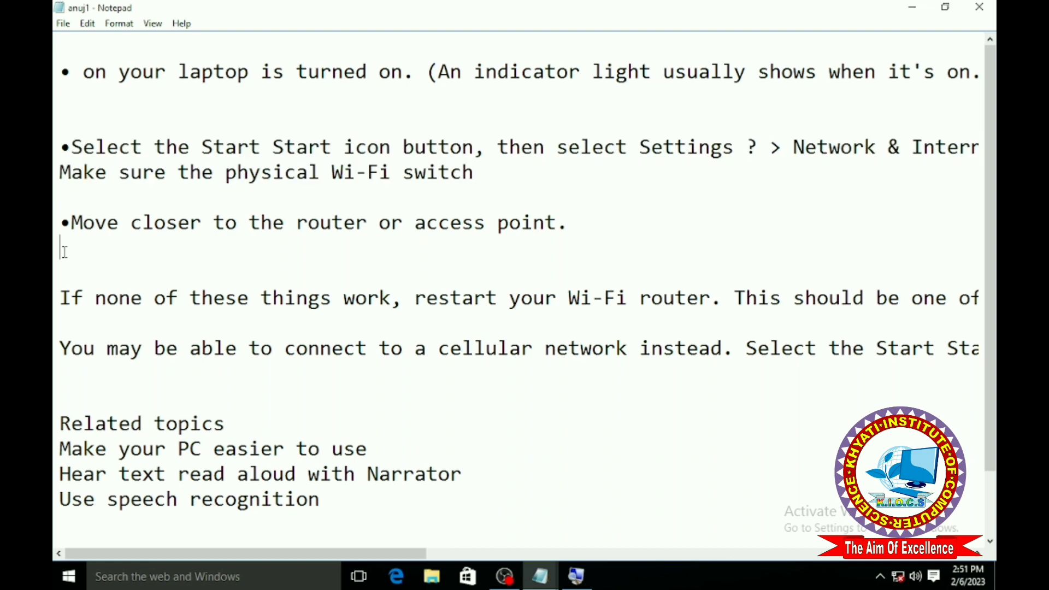
left_click(87, 24)
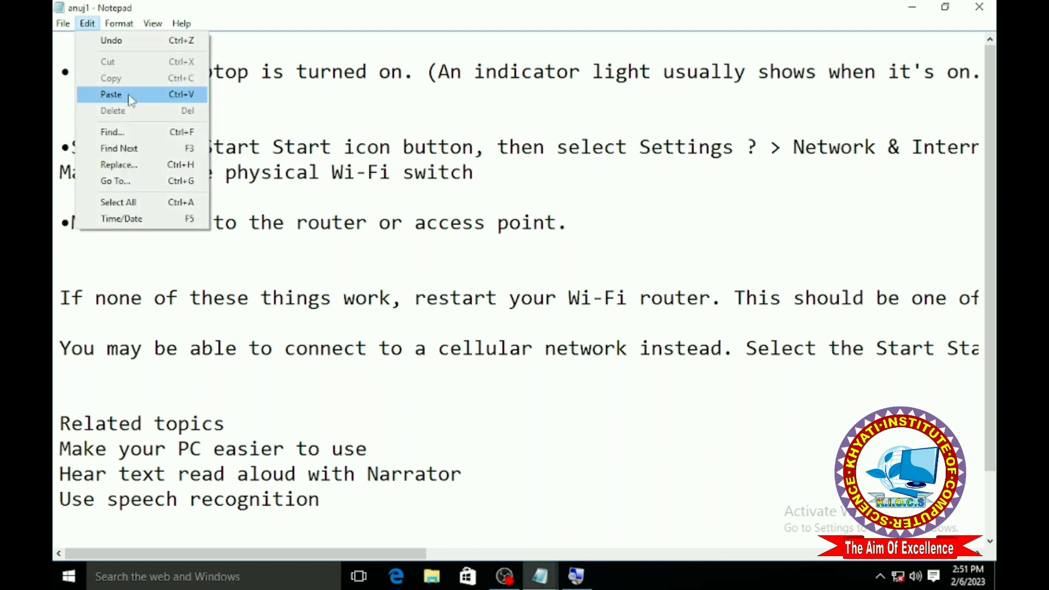
left_click(111, 94)
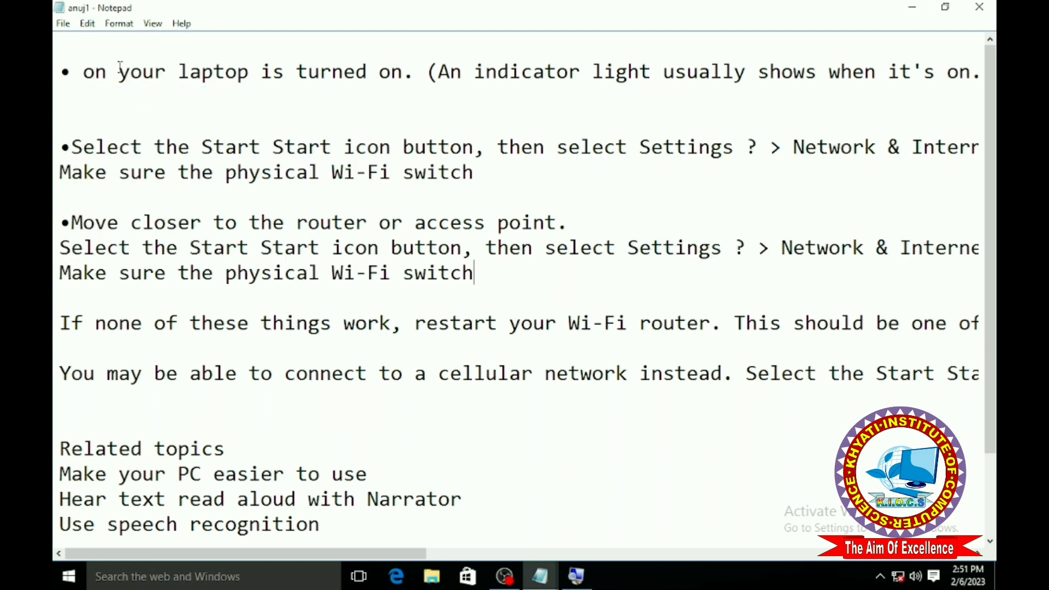
Step: Delete the text from "on your laptop" through most of the pasted line "Make sure the physical Wi-Fi switch", and undo the deletion
left_click(89, 28)
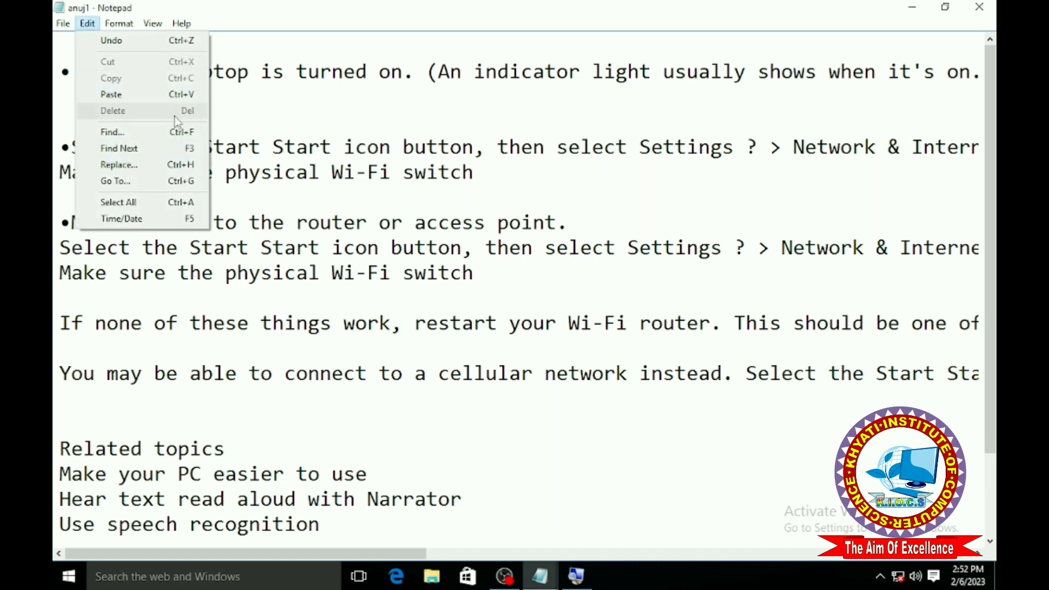
left_click(295, 136)
left_click_drag(83, 71, 397, 182)
left_click(89, 25)
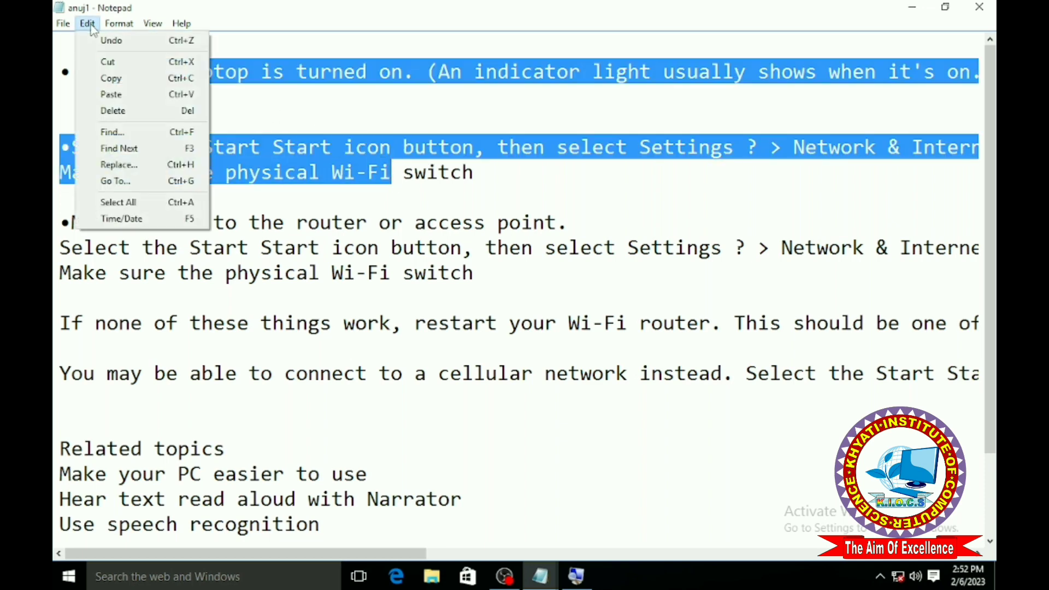
left_click(312, 102)
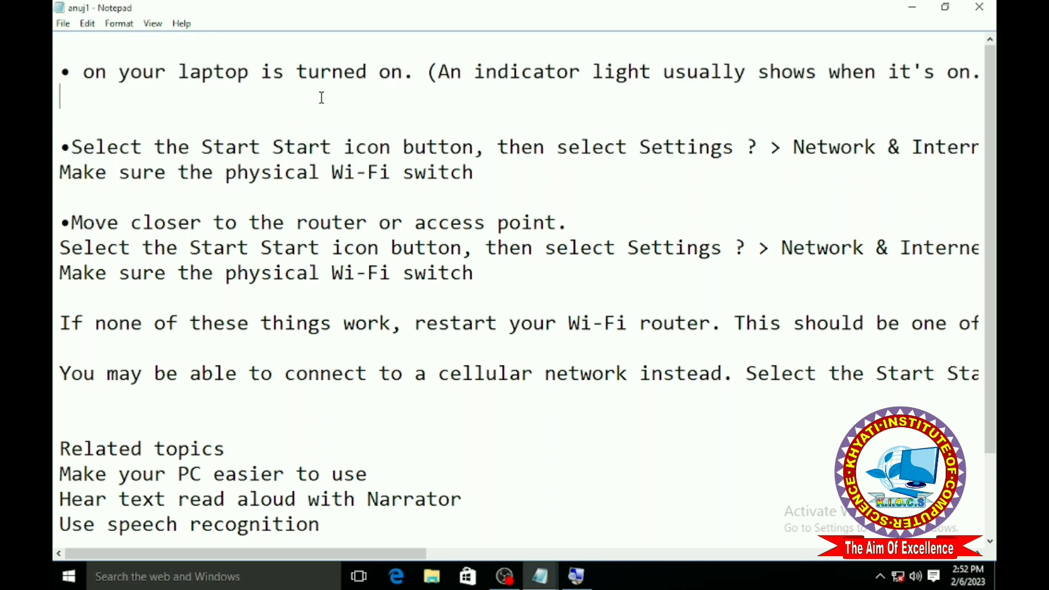
left_click_drag(83, 71, 310, 270)
key("Delete")
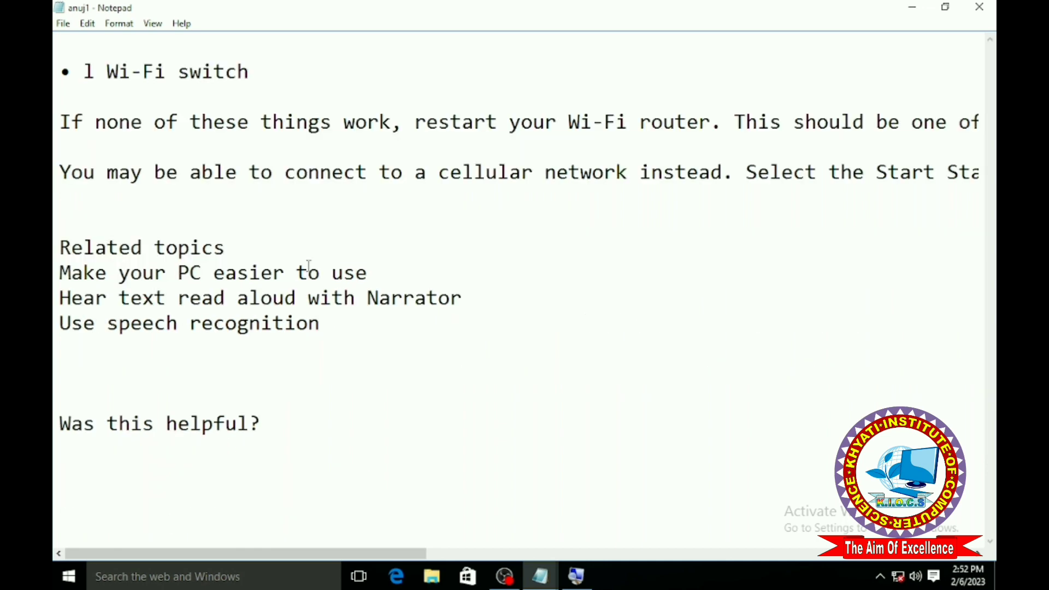
key("ctrl+z")
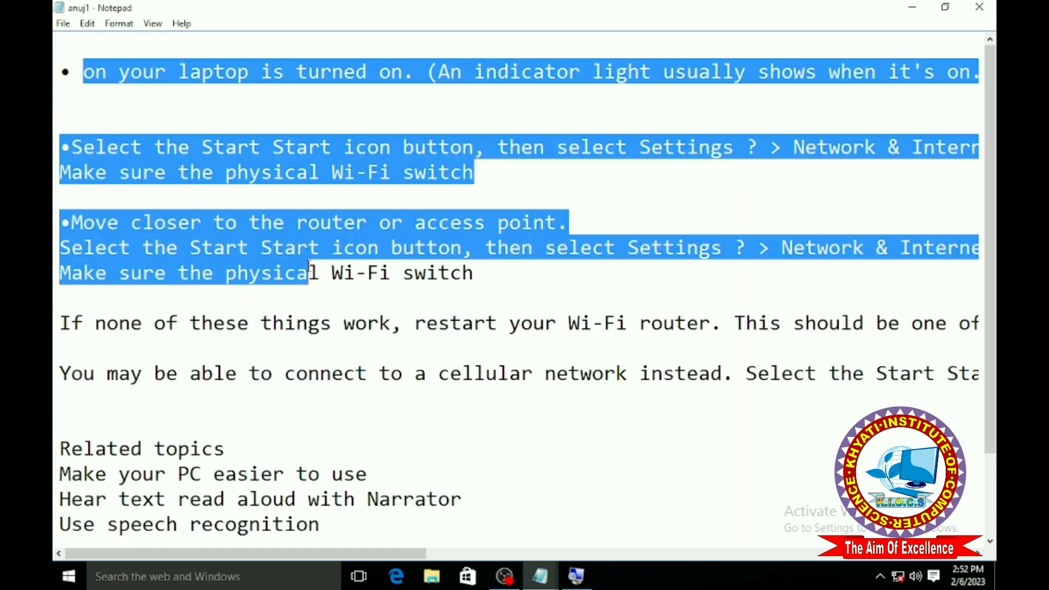
left_click(120, 108)
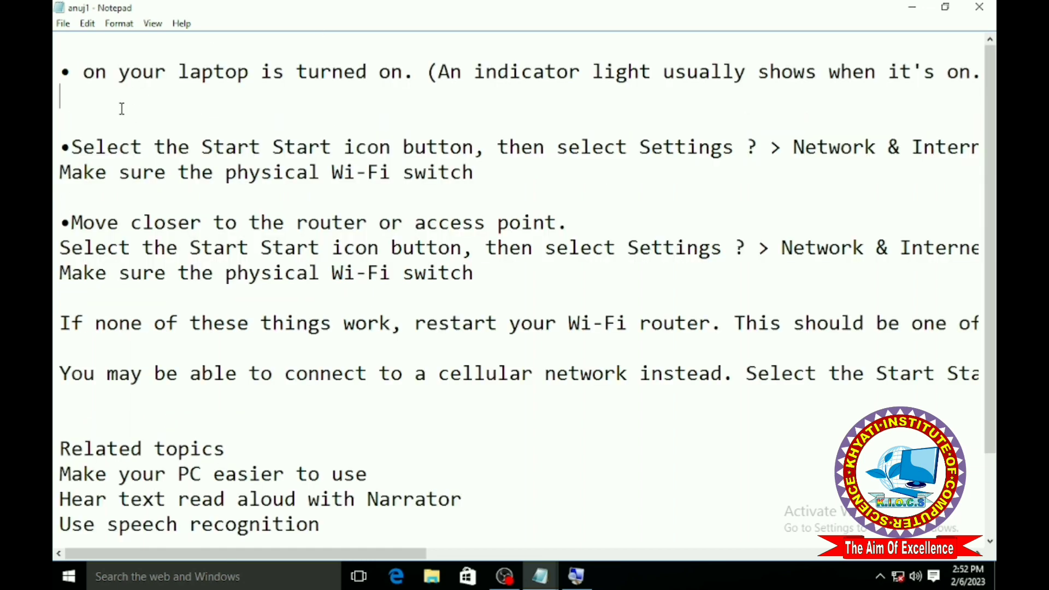
Step: Insert the word KHYATI at several places throughout the bullets, paragraphs and related topics of the note
left_click(88, 24)
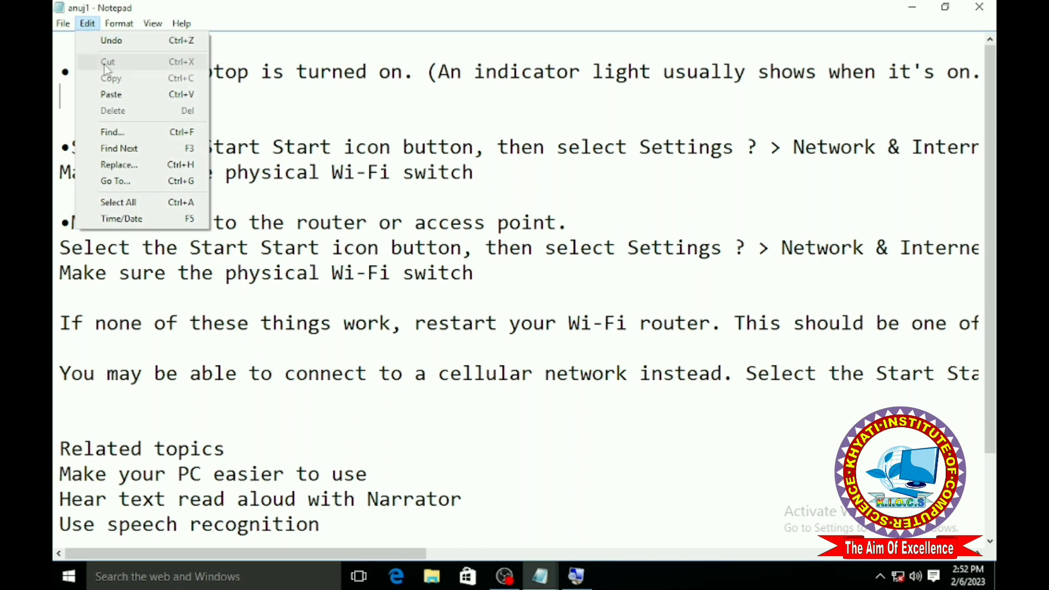
left_click(303, 131)
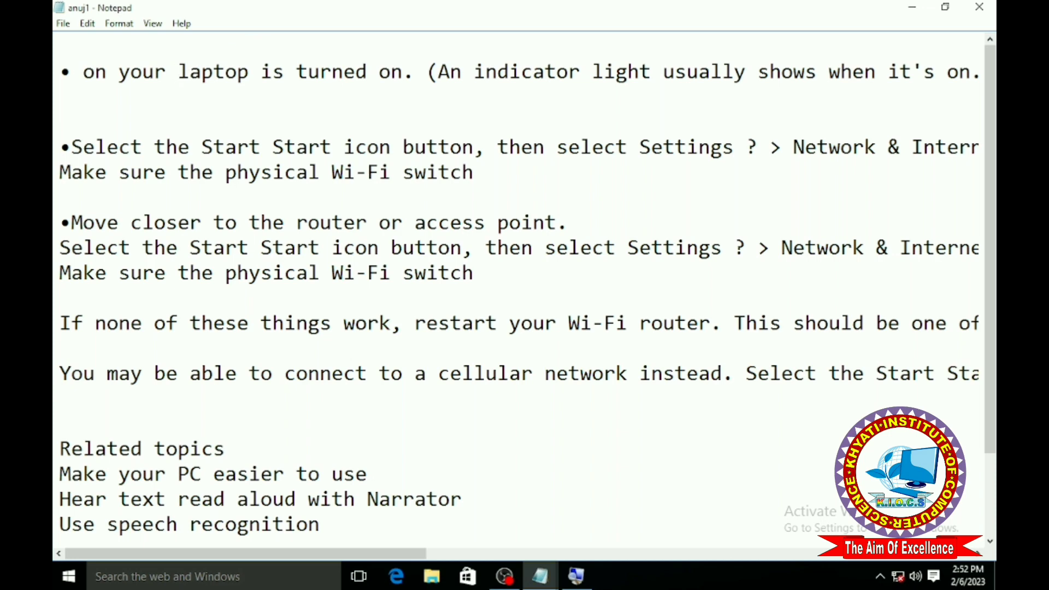
type("KHYATI")
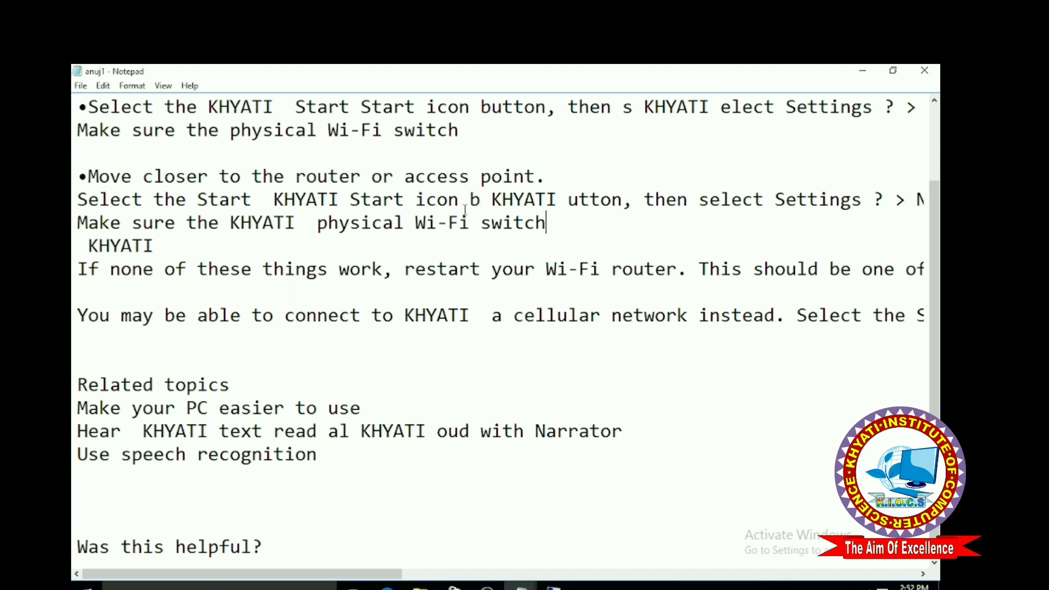
Step: Search the note downward for KHYATI with Find, going through the matches one after another to the last one
left_click(103, 85)
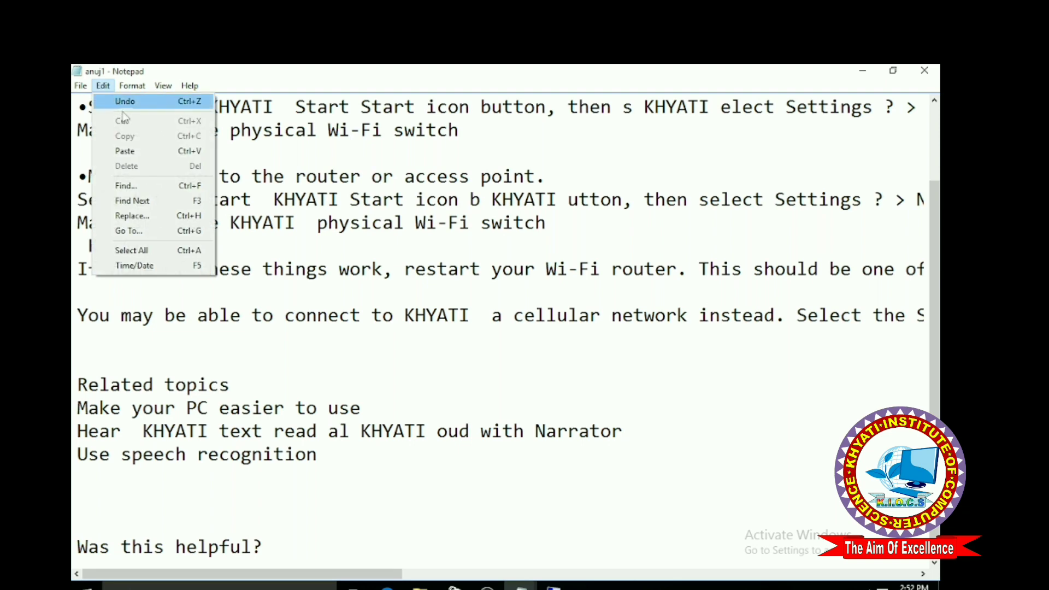
left_click(191, 188)
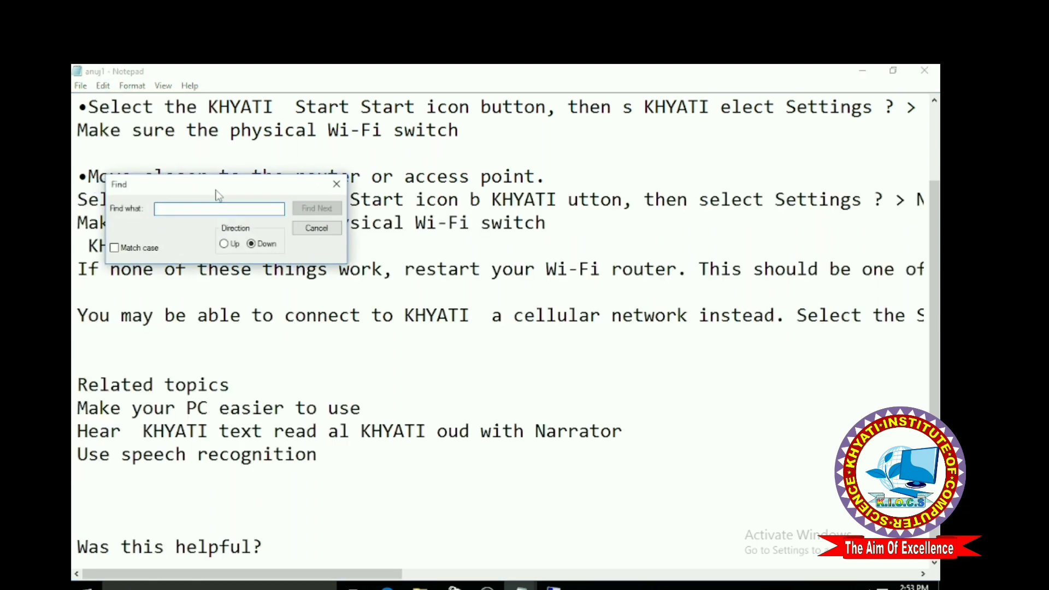
left_click_drag(218, 193, 430, 151)
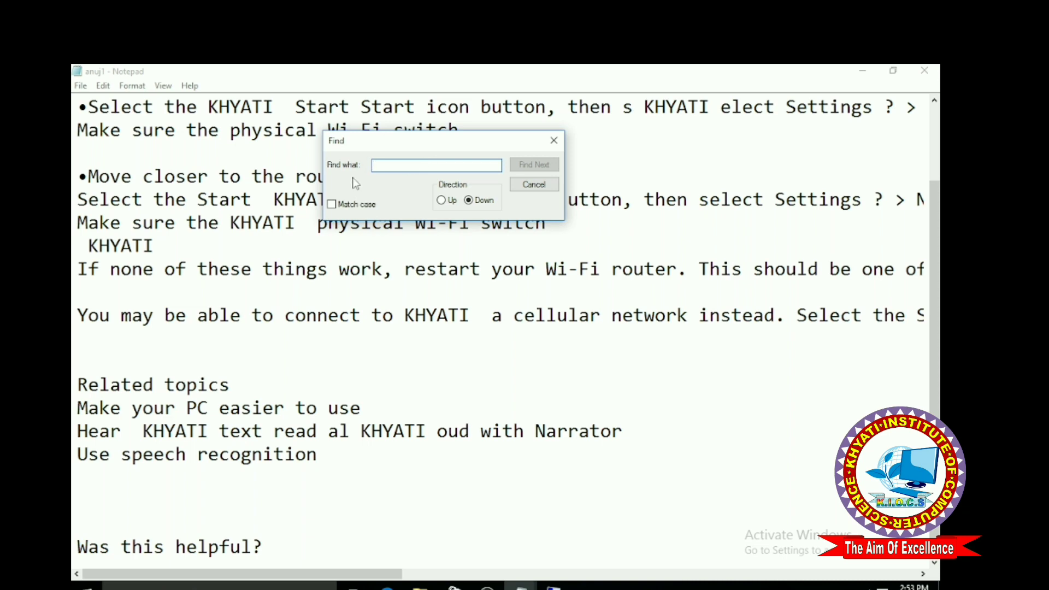
type("KHYATI")
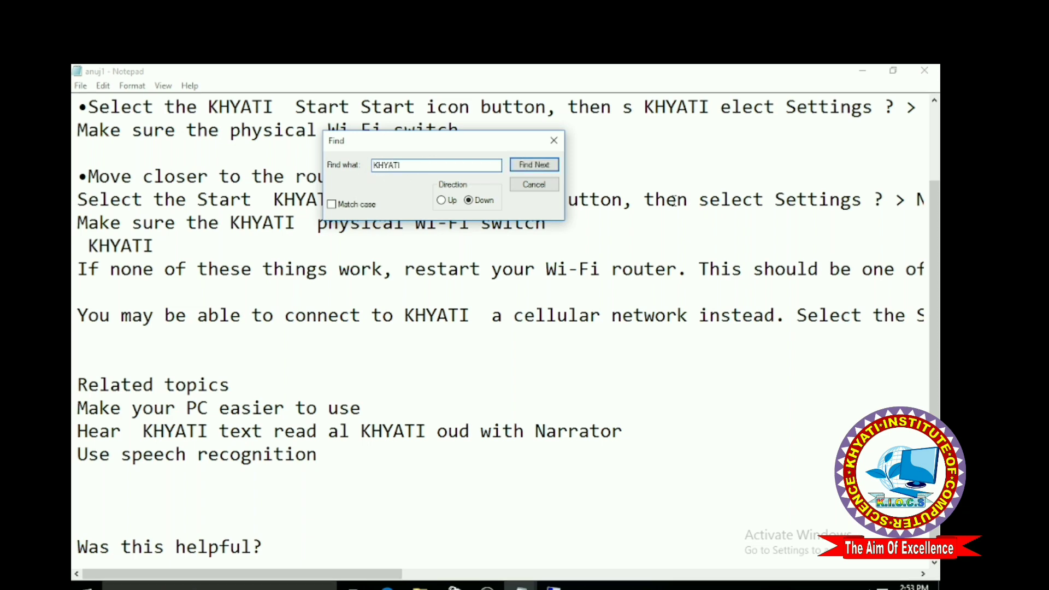
left_click(538, 166)
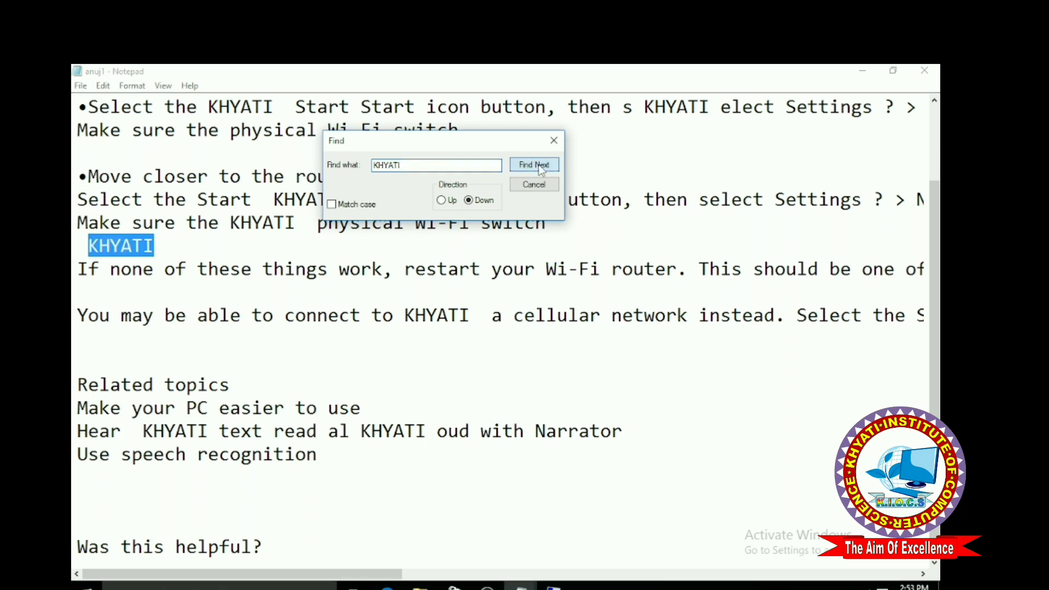
left_click(540, 166)
left_click(540, 165)
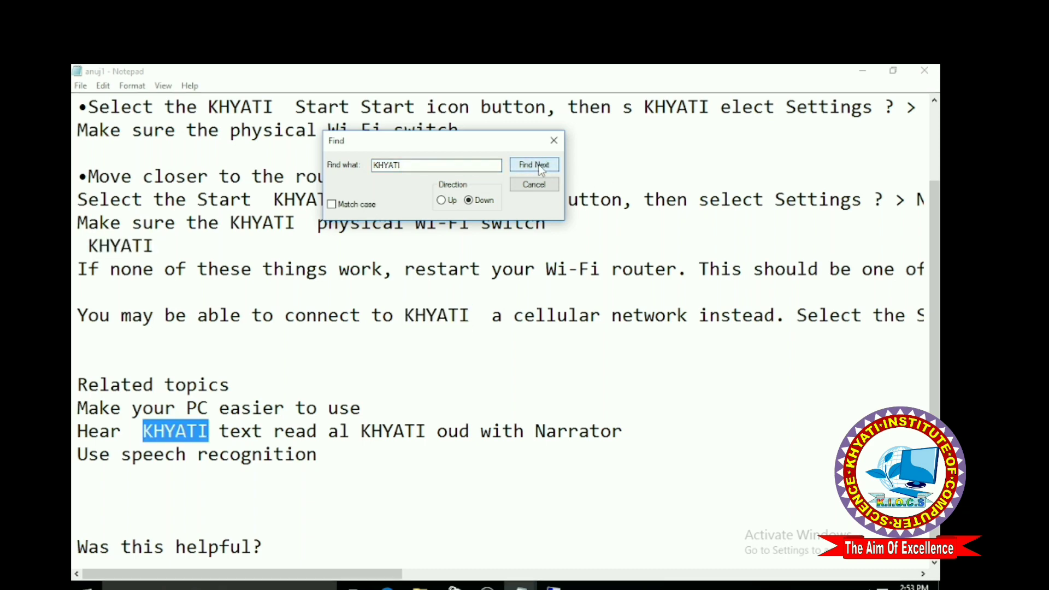
left_click(540, 166)
left_click(539, 165)
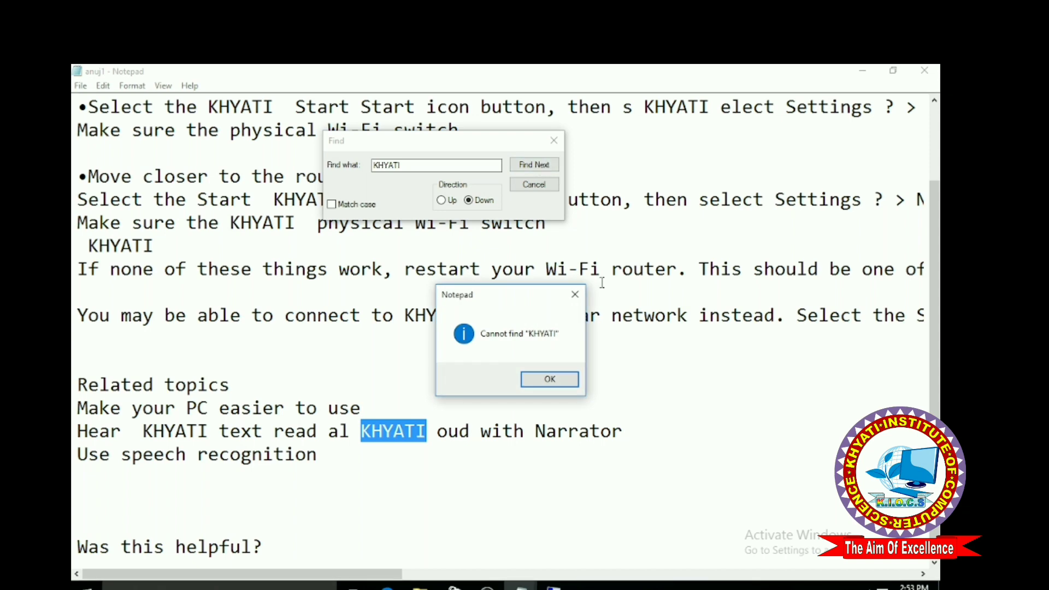
left_click(581, 295)
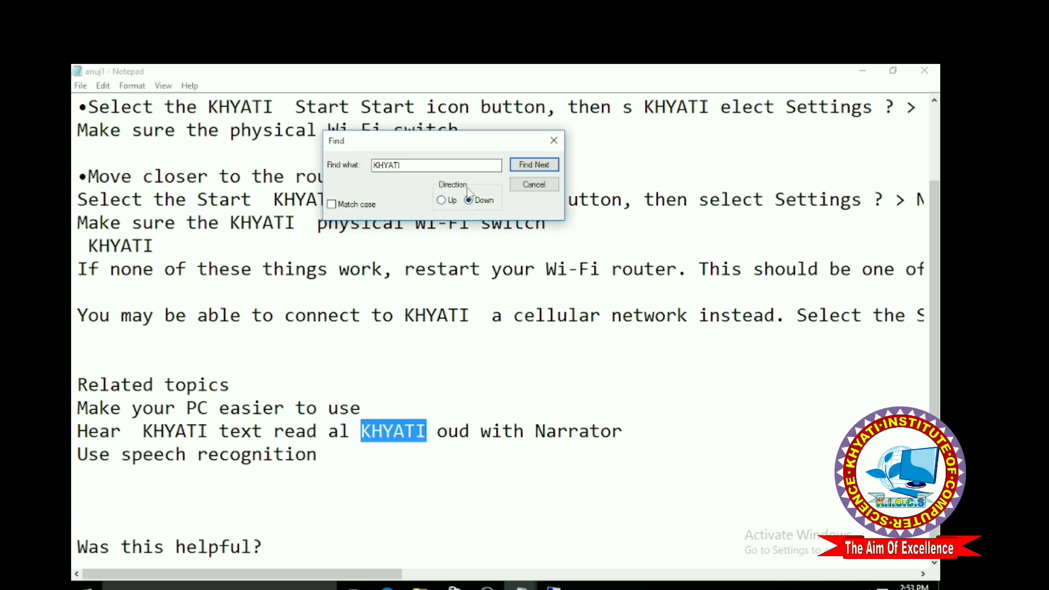
Step: Place the cursor below "Use speech recognition" and search downward for KHYATI from there
left_click(365, 504)
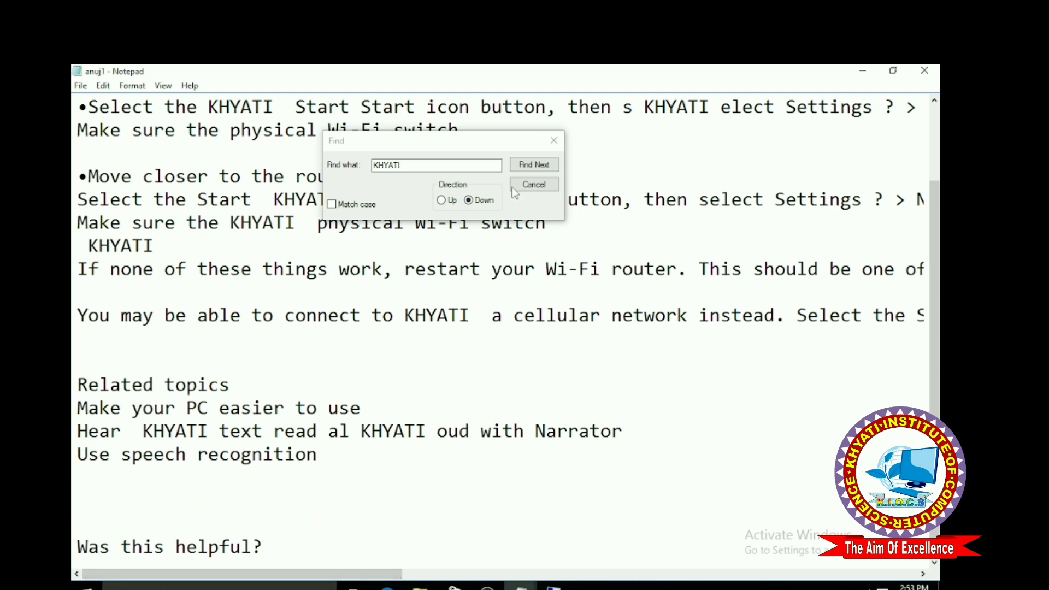
left_click(527, 165)
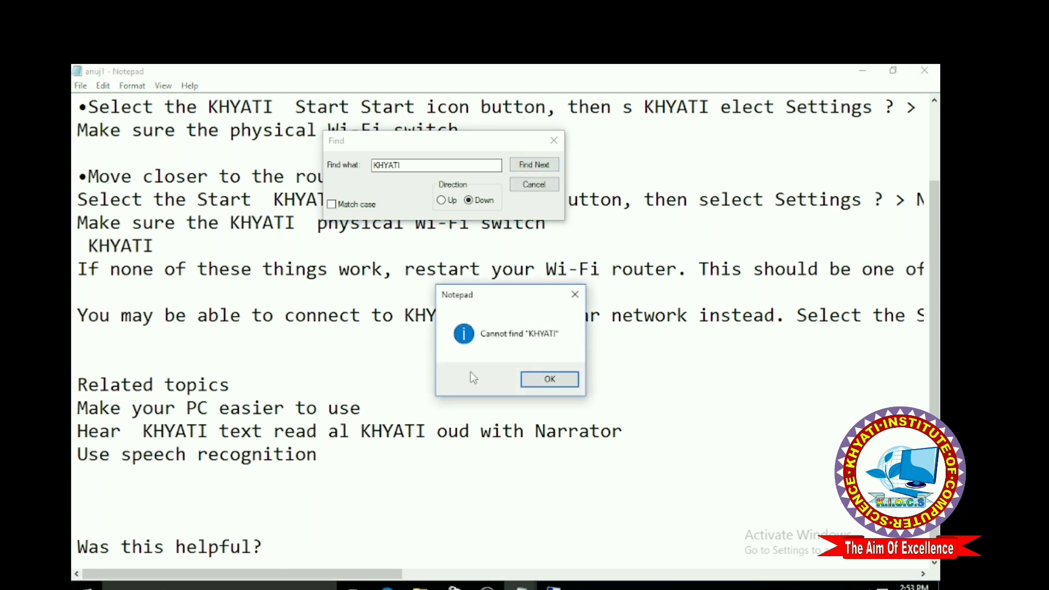
left_click(548, 380)
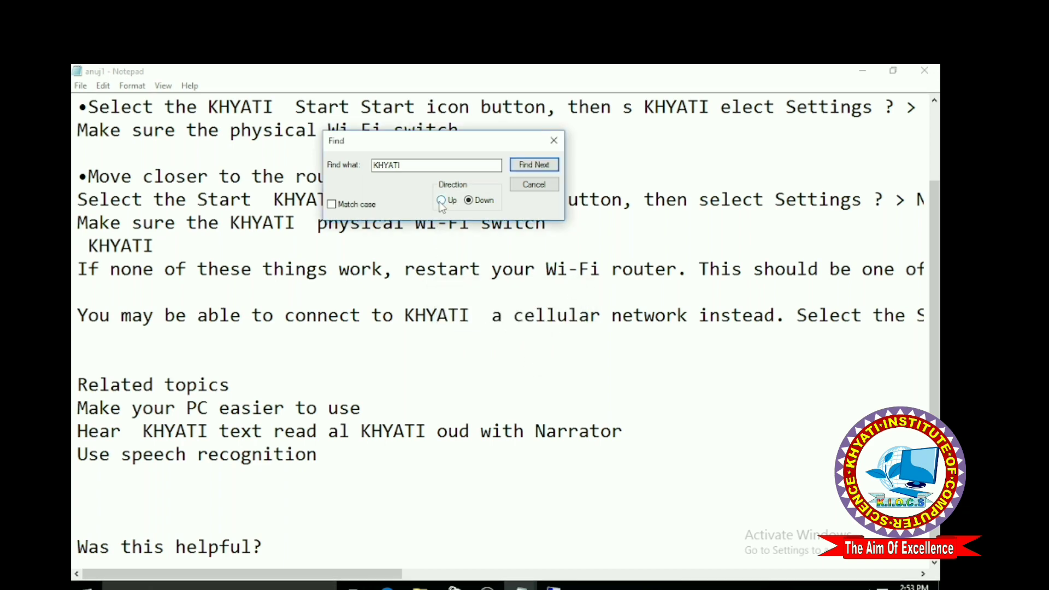
Step: Change the search direction to Up, go back through the KHYATI matches to the first bullet, and close the search
left_click(534, 165)
left_click(534, 165)
left_click(534, 166)
left_click(534, 166)
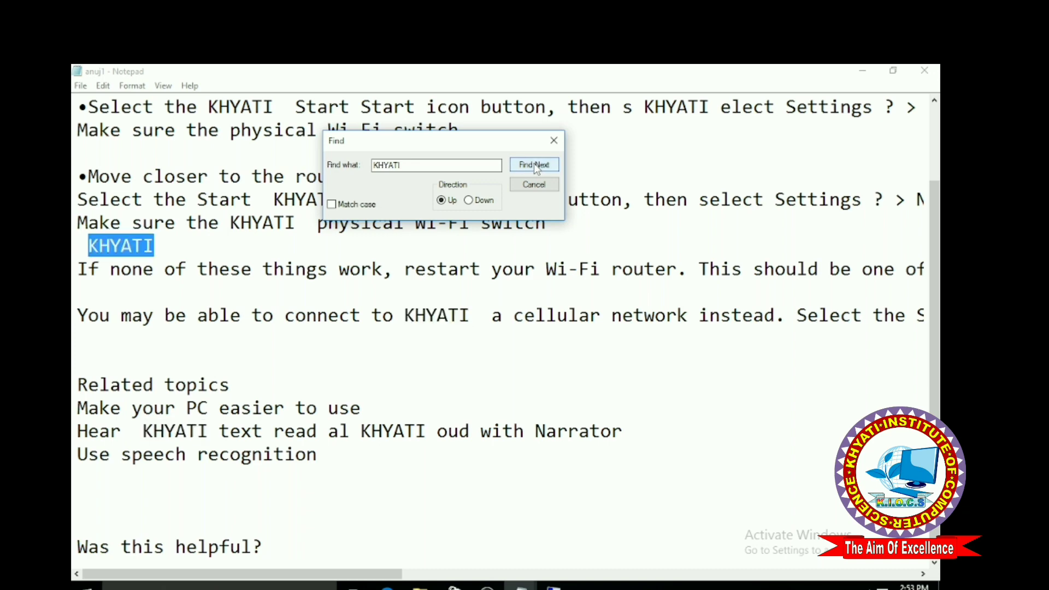
left_click(537, 168)
left_click(536, 168)
left_click(537, 168)
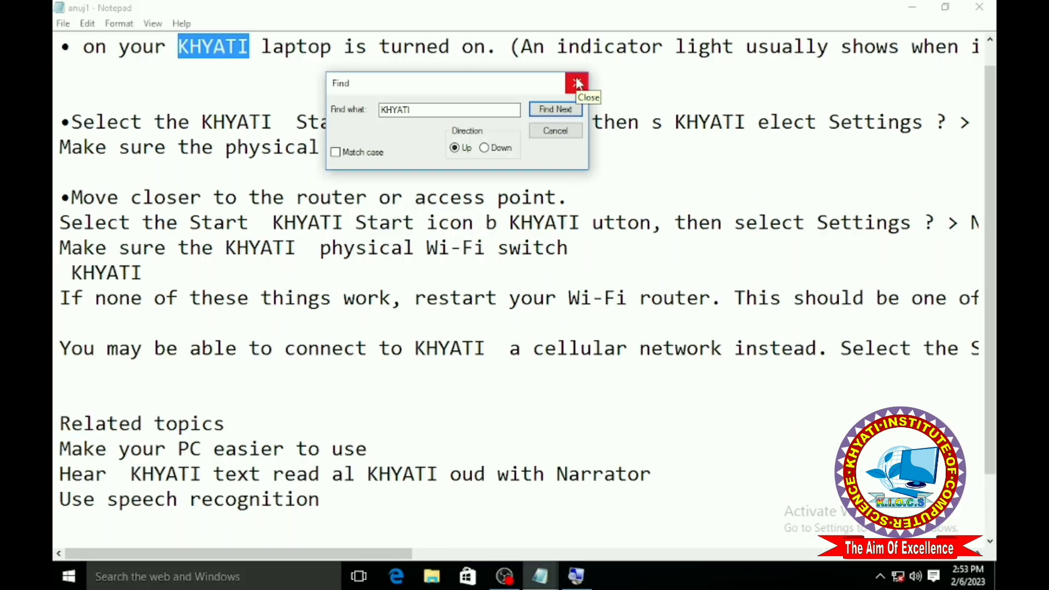
left_click(578, 83)
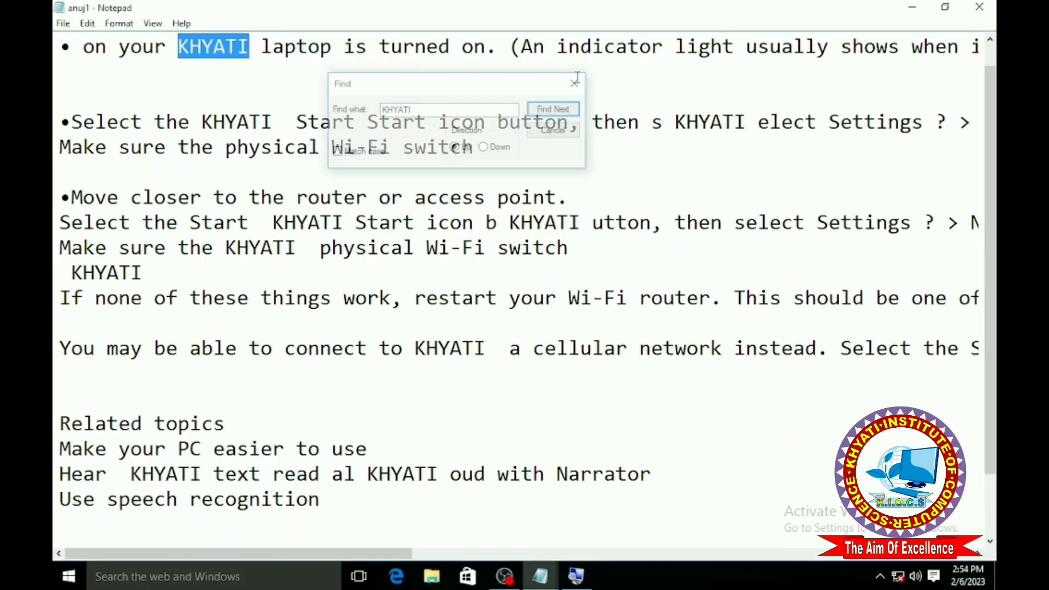
Step: Place the cursor on the empty line below the first bullet and repeat the KHYATI search with Find Next
left_click(302, 80)
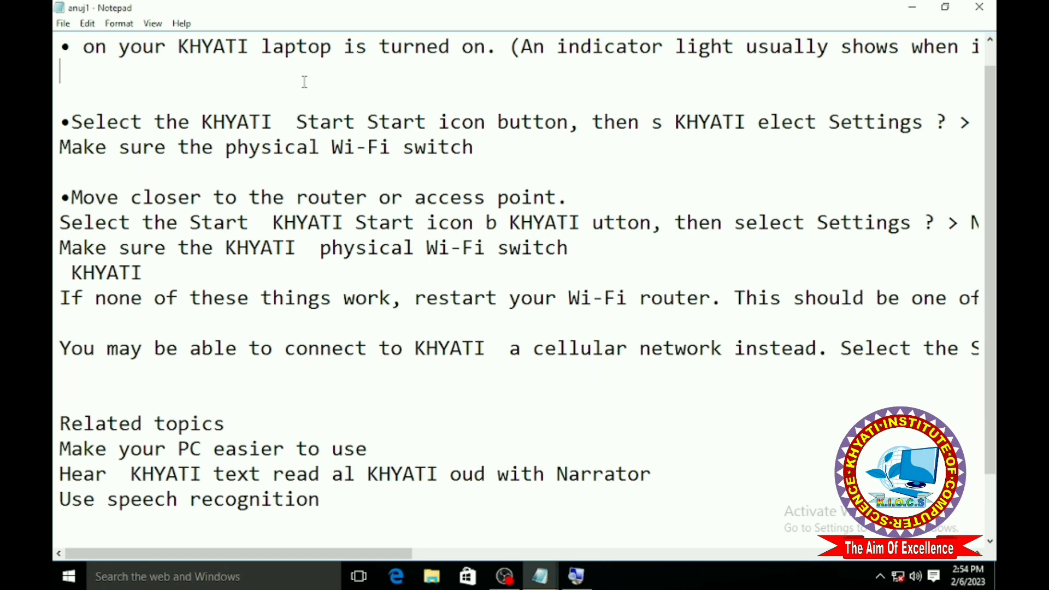
left_click(87, 23)
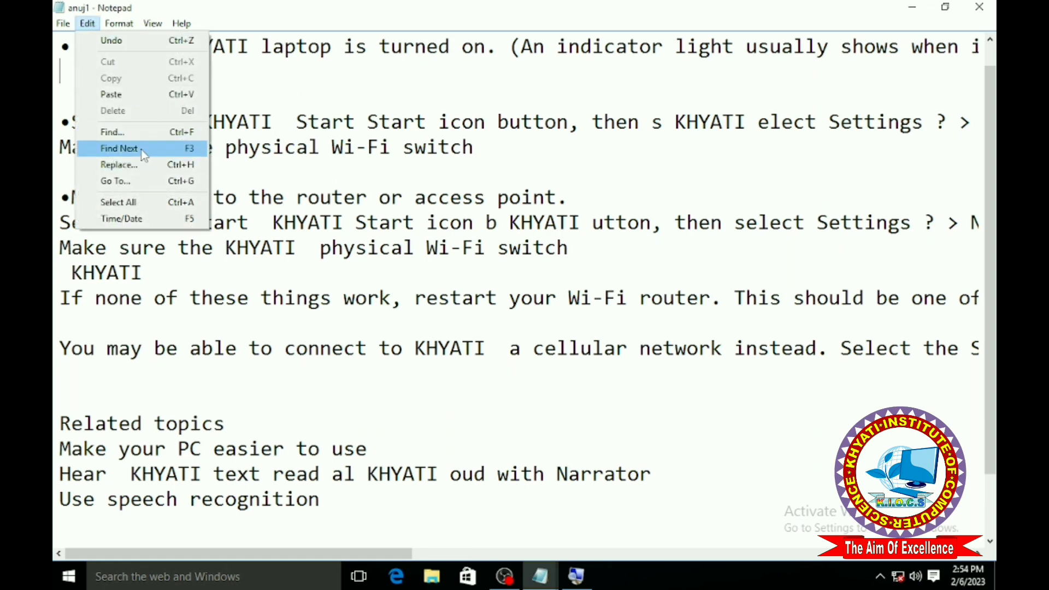
left_click(354, 99)
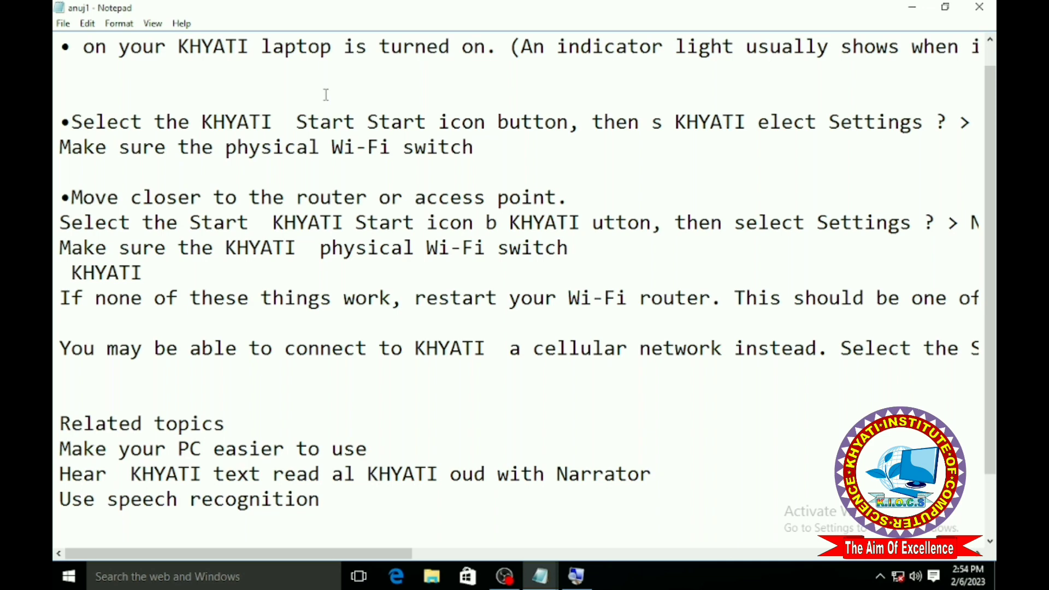
key("F3")
key("F3")
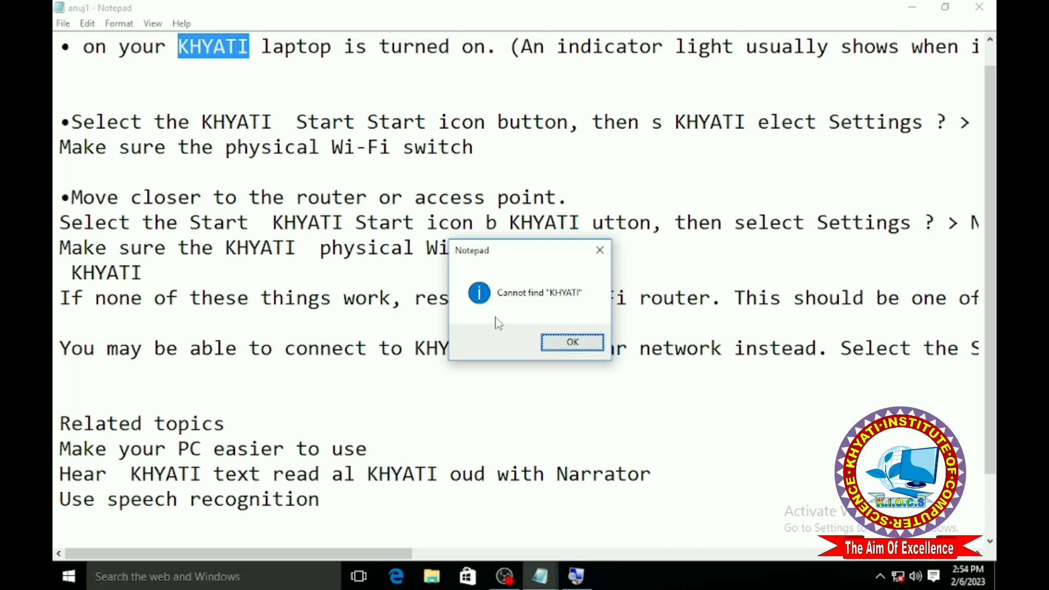
left_click(598, 252)
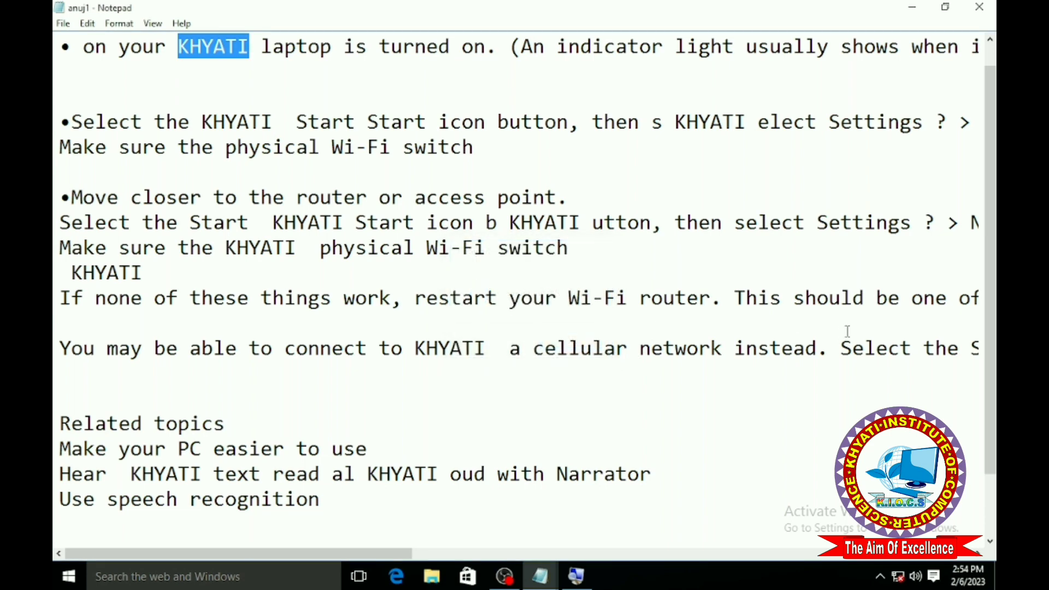
Step: Search downward for KHYATI with Find, close the search, and step through the following matches with Find Next
key("ctrl+f")
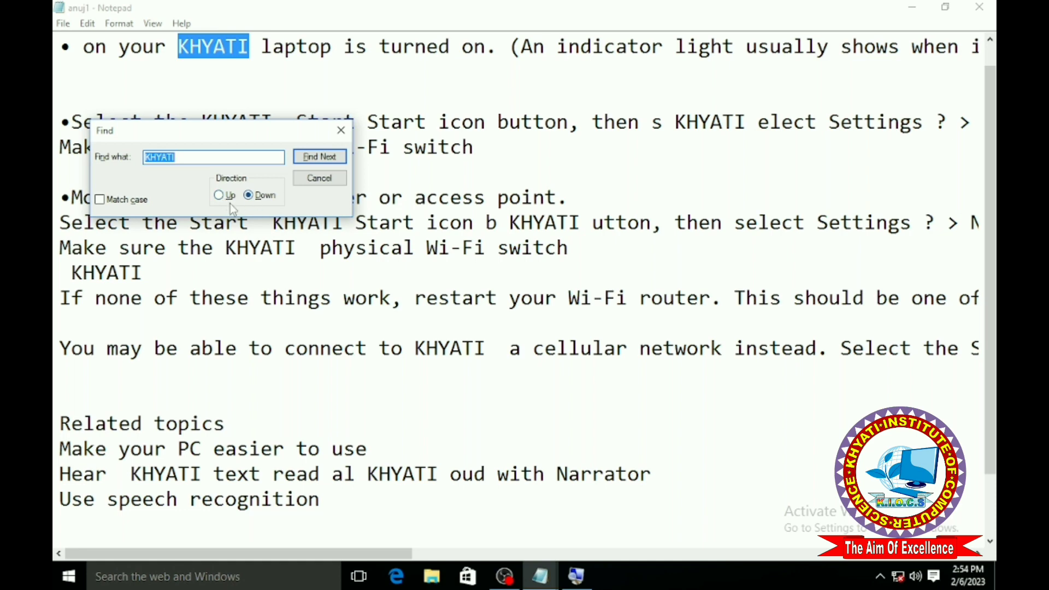
left_click(320, 157)
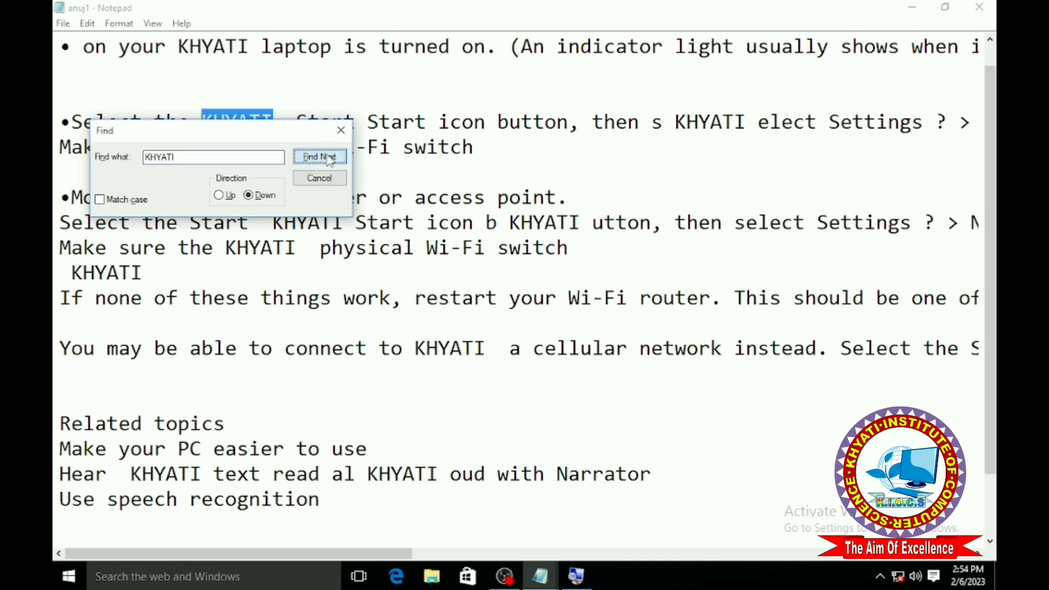
left_click(341, 130)
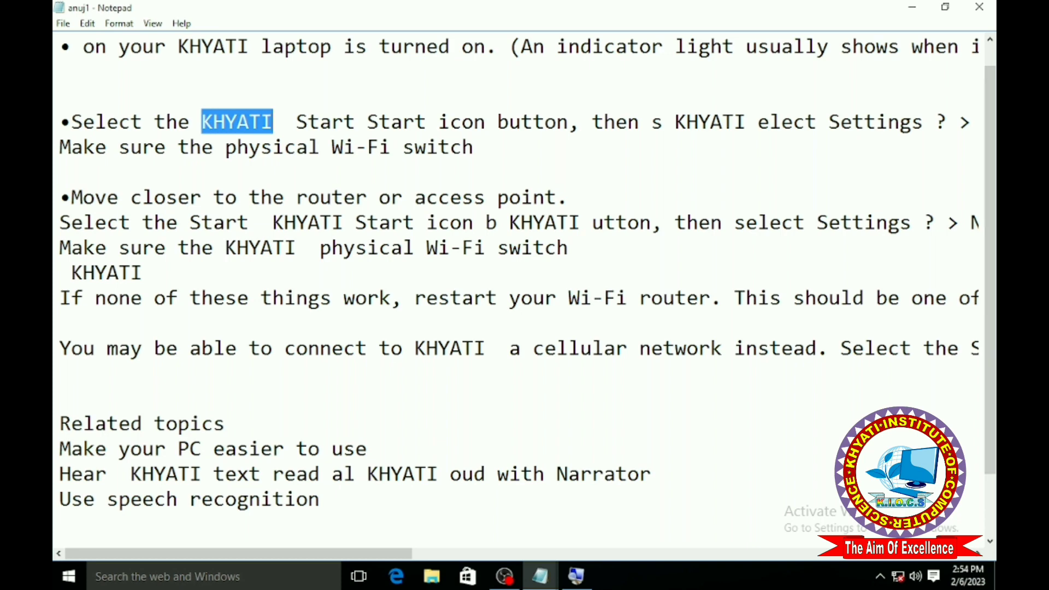
key("F3")
key("F3")
key("F3")
key("F3")
key("F3")
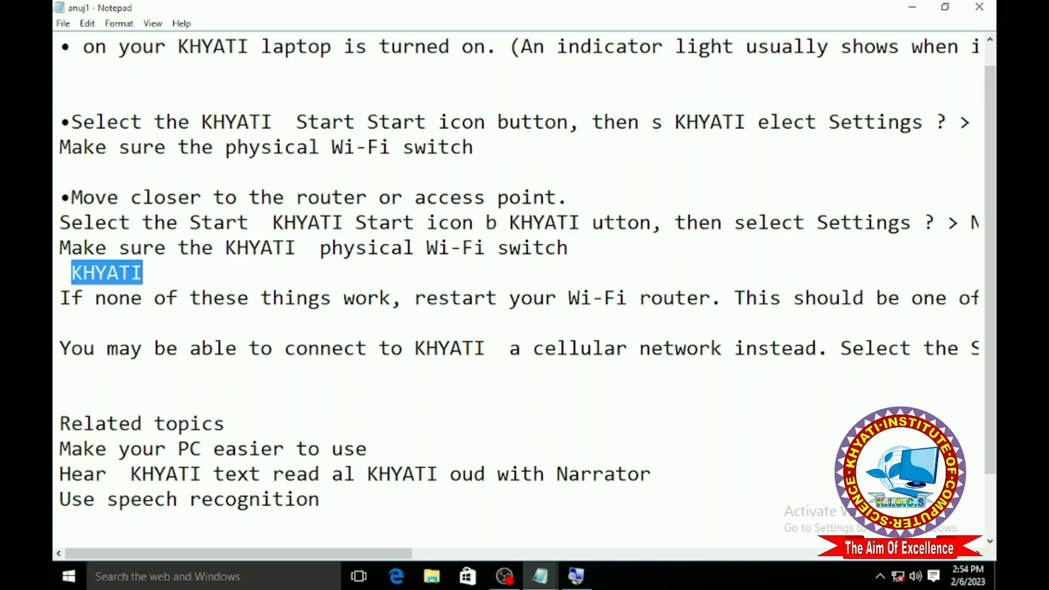
key("F3")
key("F3")
key("F3")
left_click(665, 300)
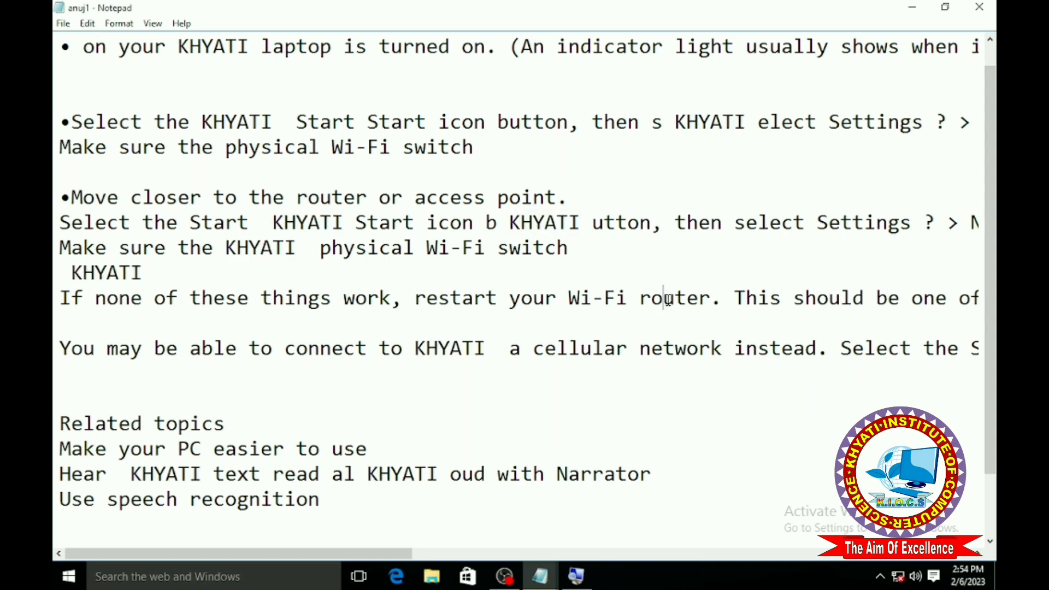
Step: Set up Replace to find KHYATI and replace it with KIOCS
left_click(87, 23)
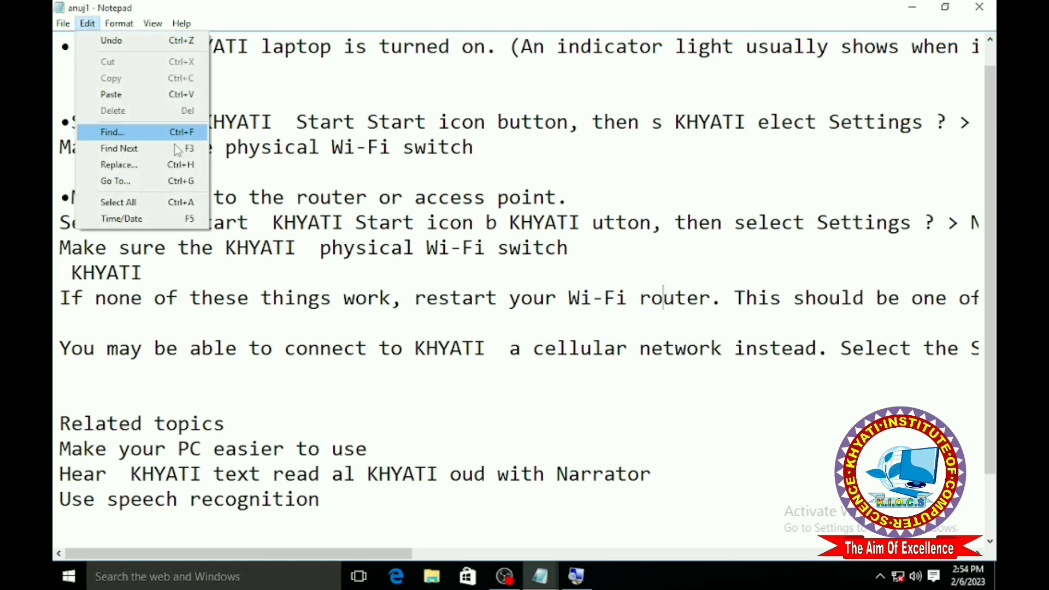
left_click(214, 173)
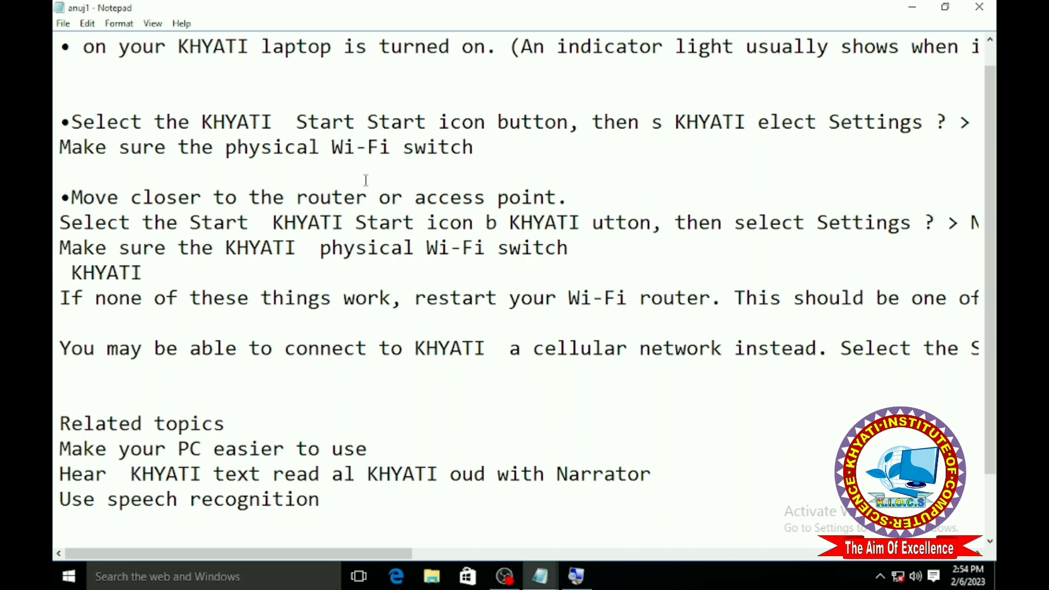
key("ctrl+h")
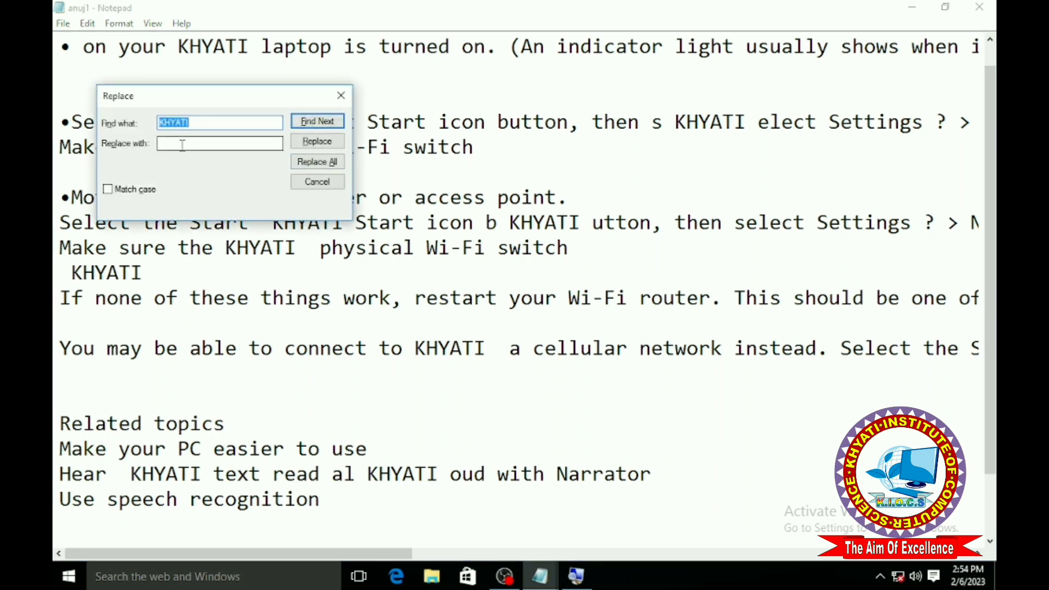
left_click(165, 143)
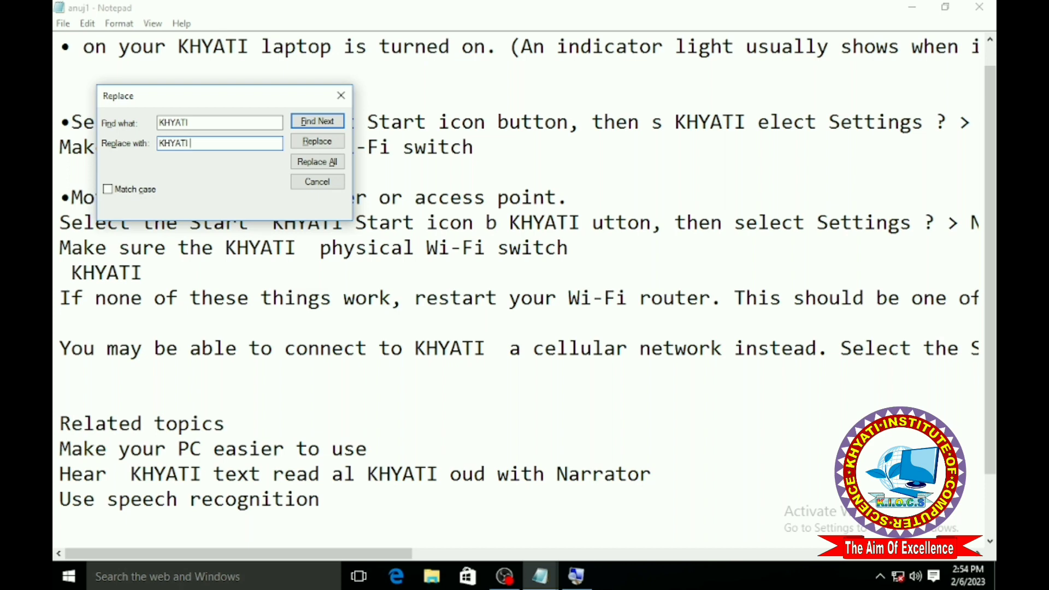
type("KHYATI STUDY POINT")
left_click_drag(253, 144, 138, 140)
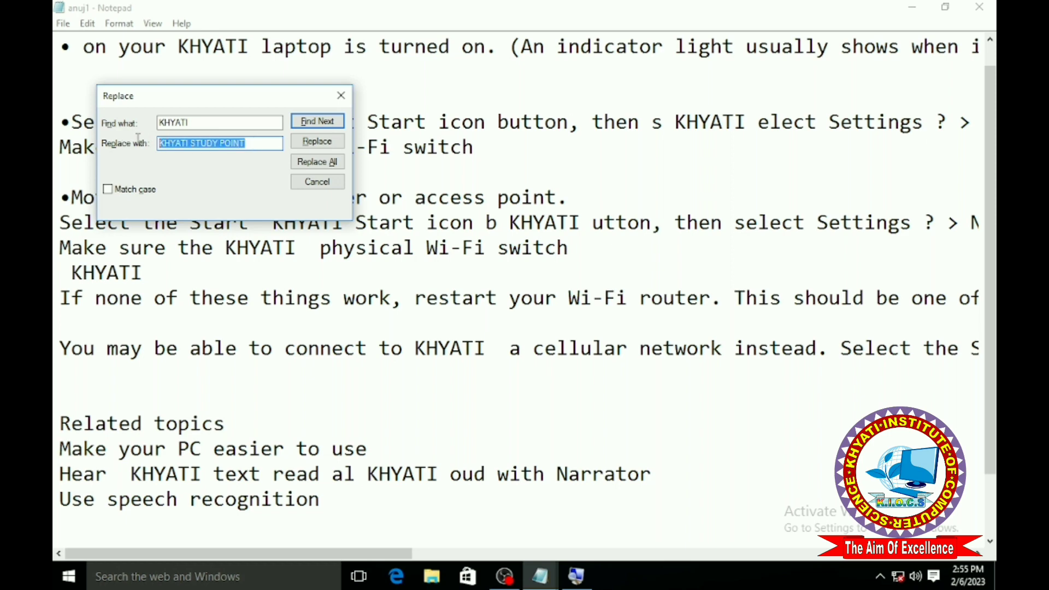
type("KIOCS")
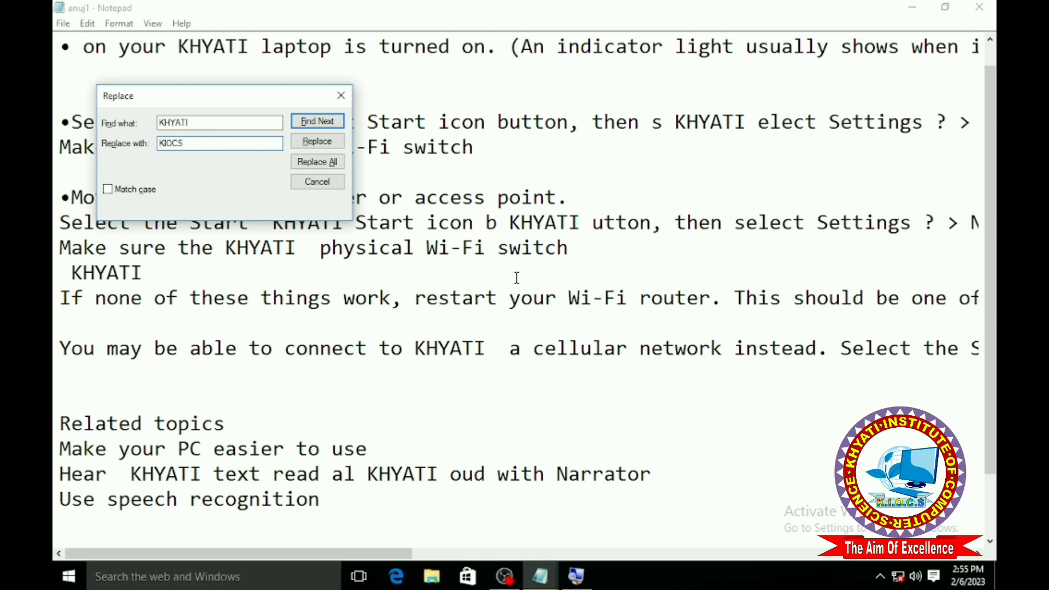
Step: Replace KHYATI with KIOCS after "Select the Start" and before "physical Wi-Fi switch", skipping the match before "utton"
left_click_drag(294, 96, 450, 159)
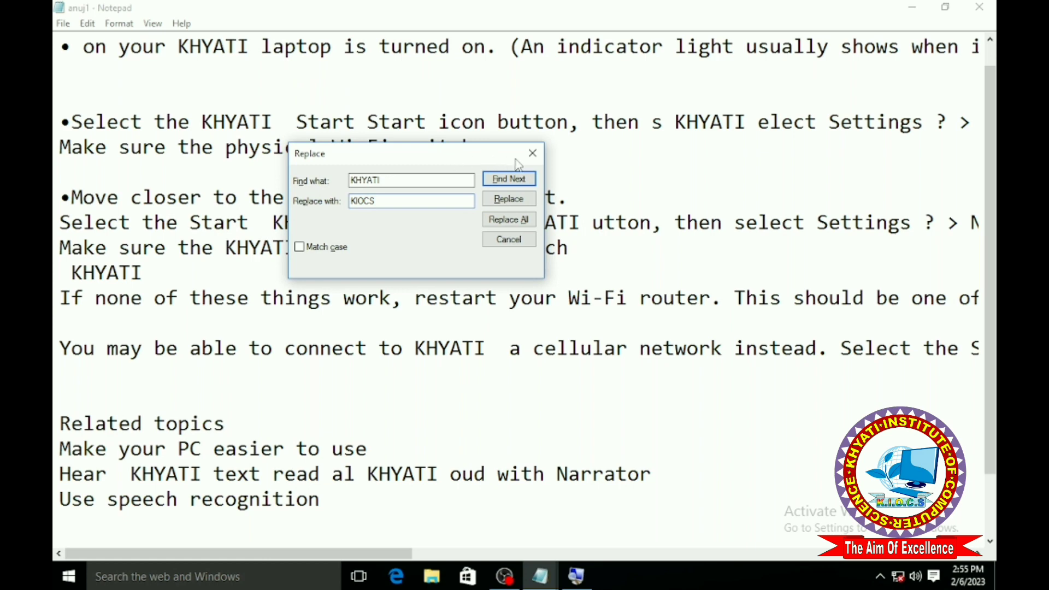
left_click(510, 199)
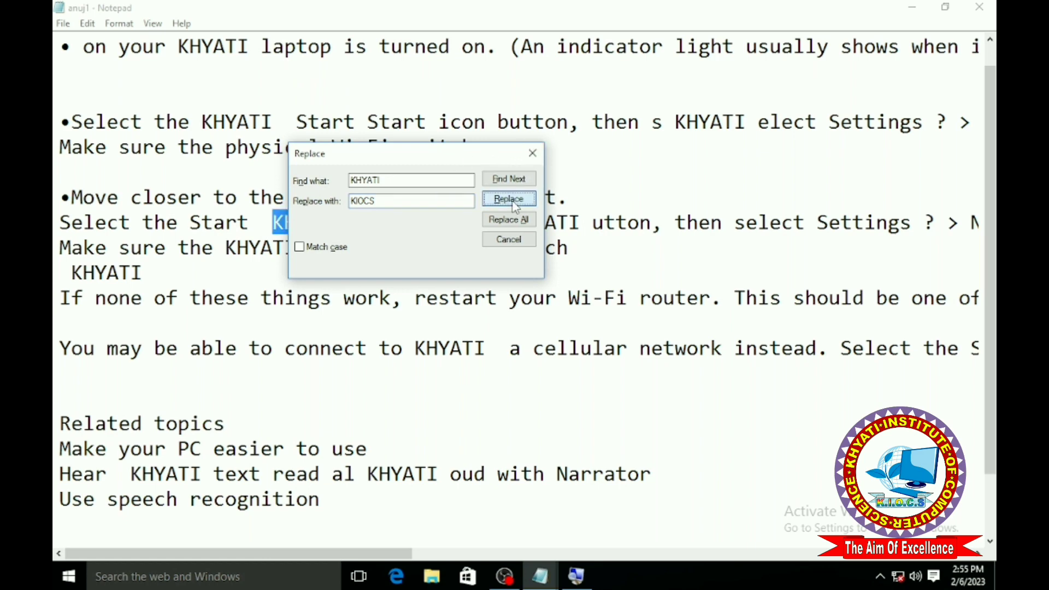
left_click_drag(434, 154, 412, 275)
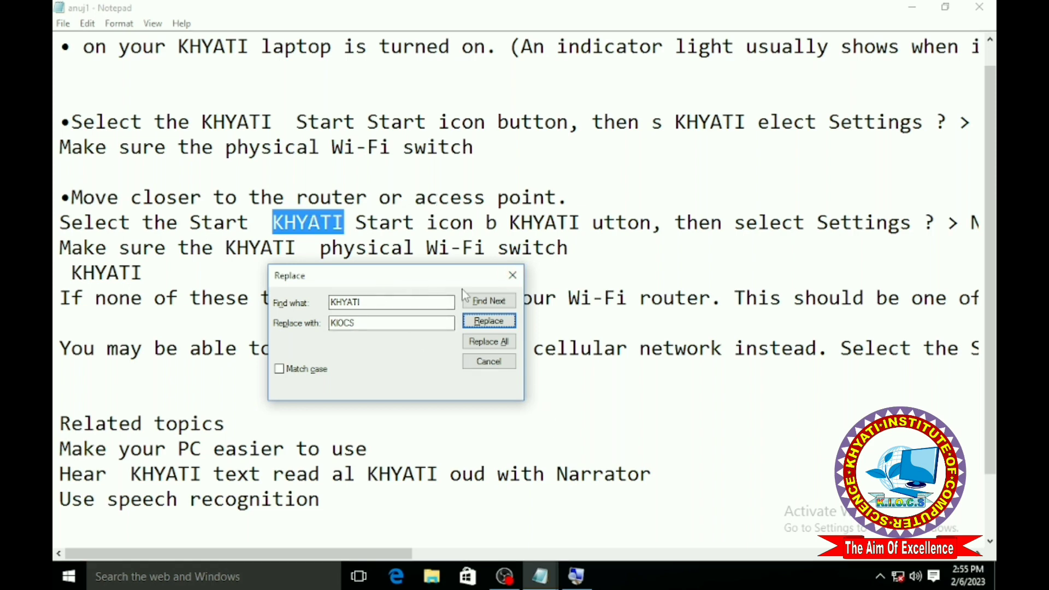
left_click(498, 324)
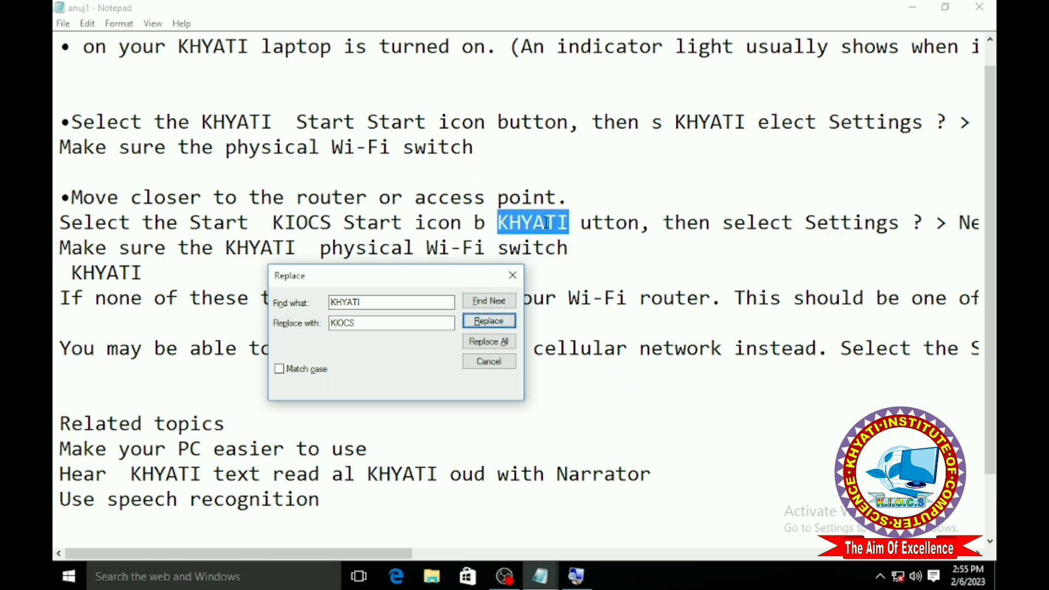
left_click(489, 301)
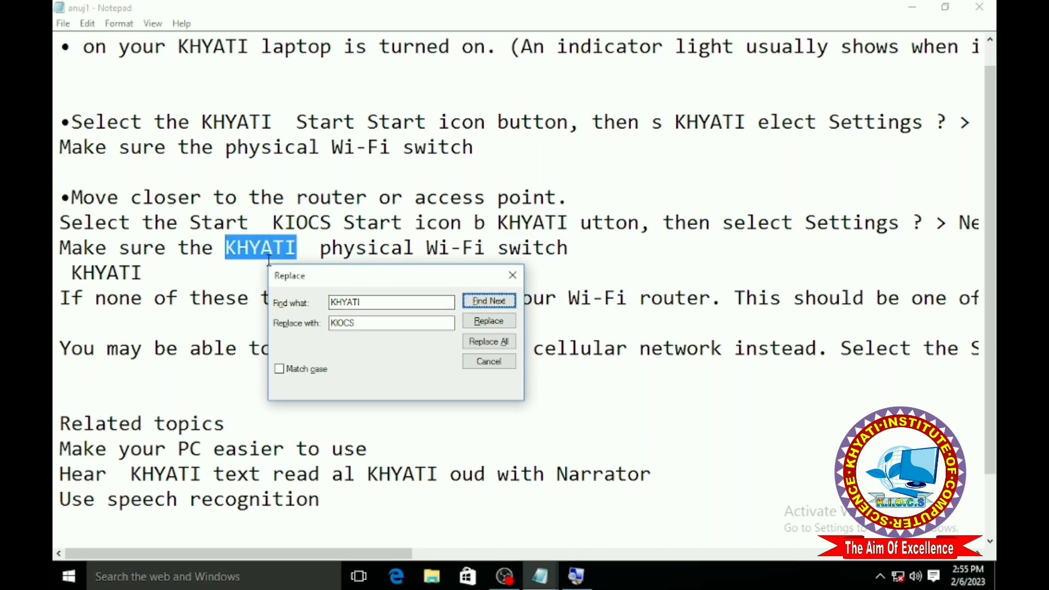
left_click(488, 322)
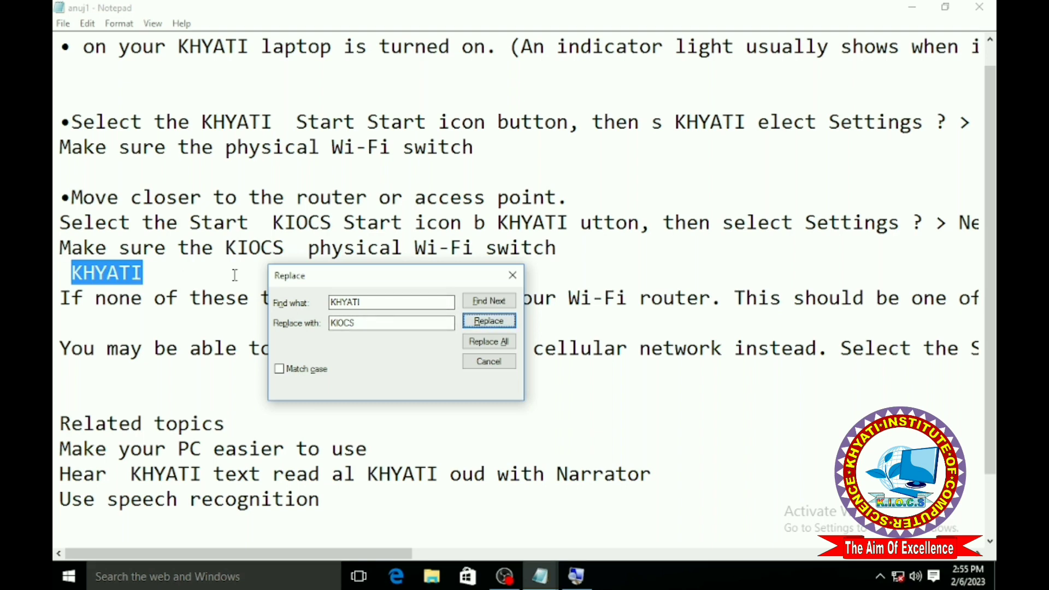
Step: Skip the KHYATI standing alone on its line, then replace all KHYATI occurrences with KIOCS and close Replace
left_click(432, 302)
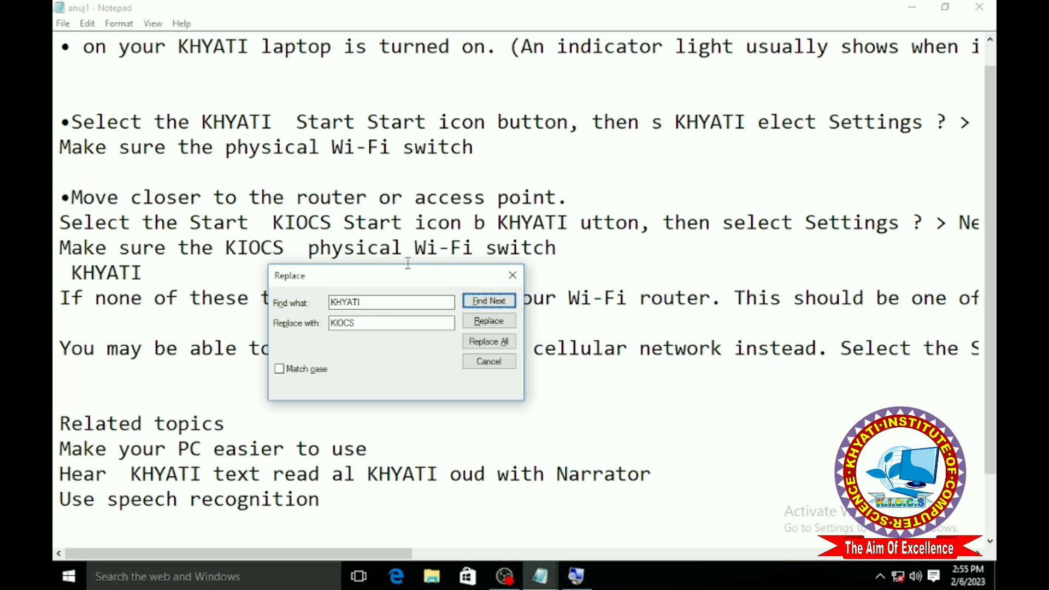
left_click_drag(406, 269, 624, 65)
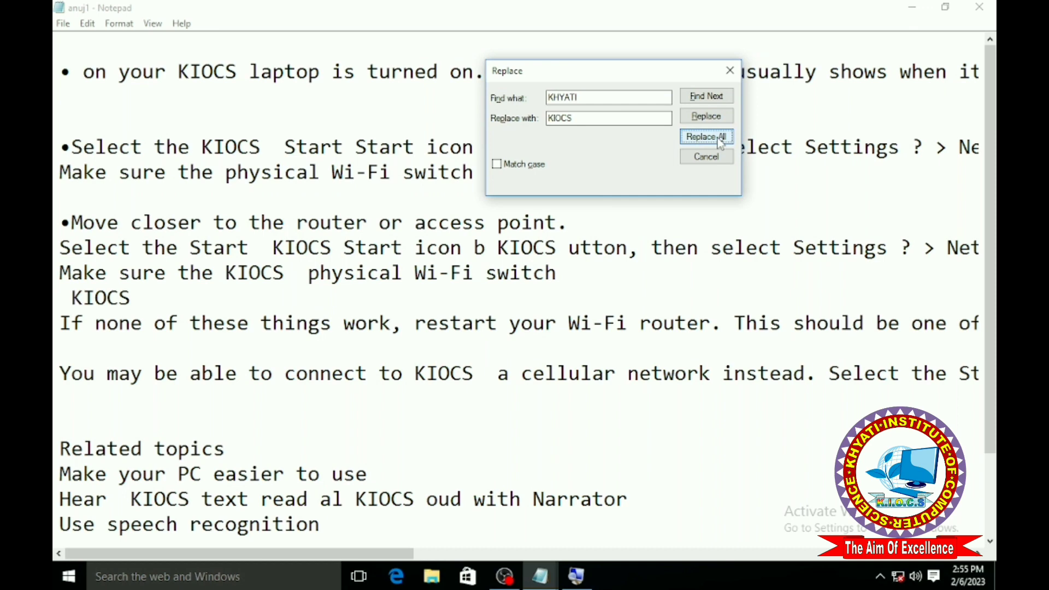
left_click(730, 71)
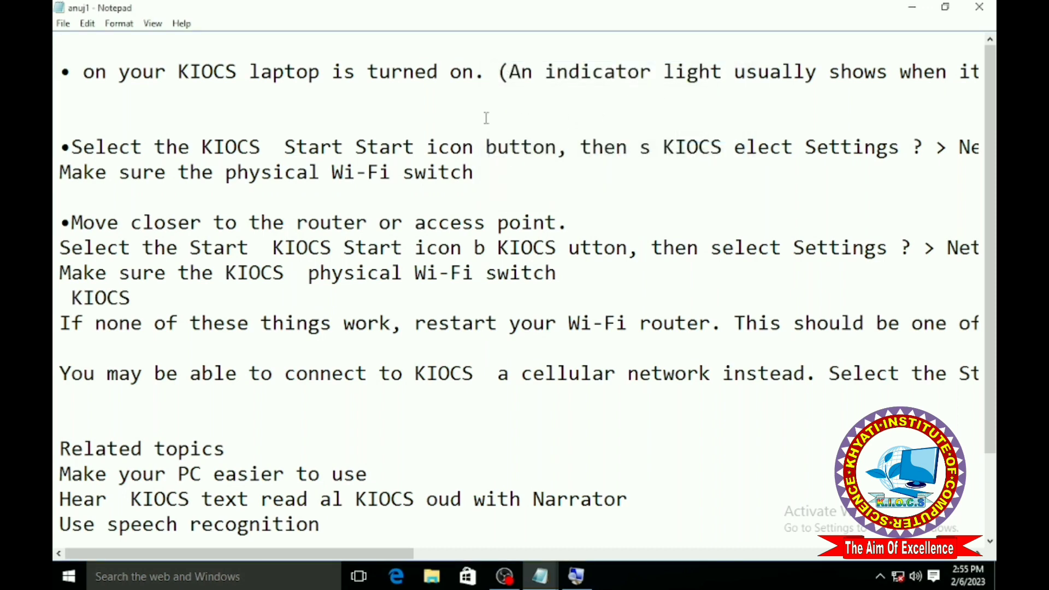
Step: Turn on Word Wrap for the note and look through the wrapped text
left_click(90, 25)
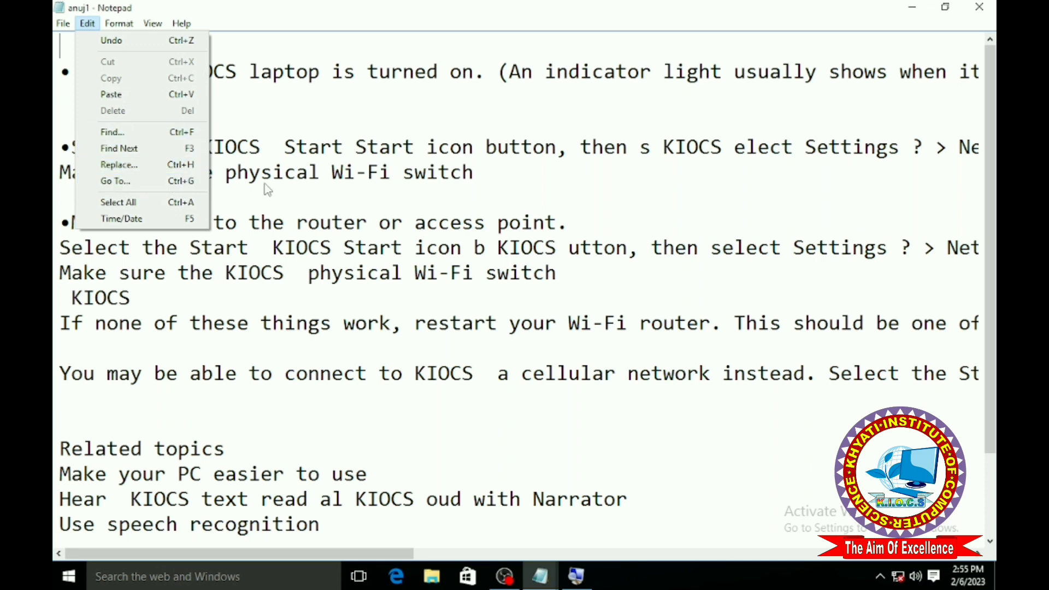
left_click(290, 189)
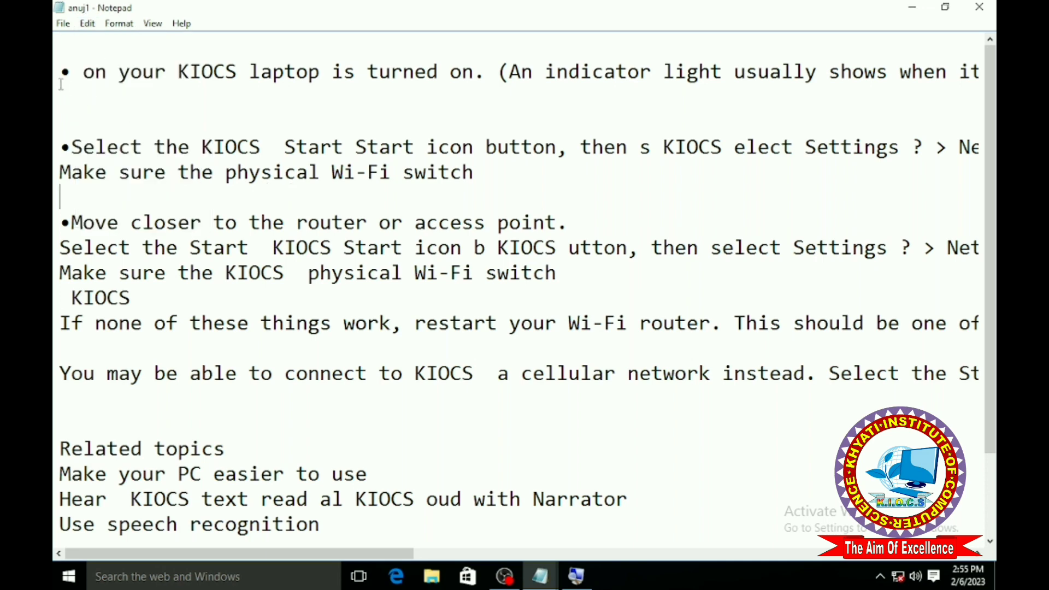
left_click(119, 24)
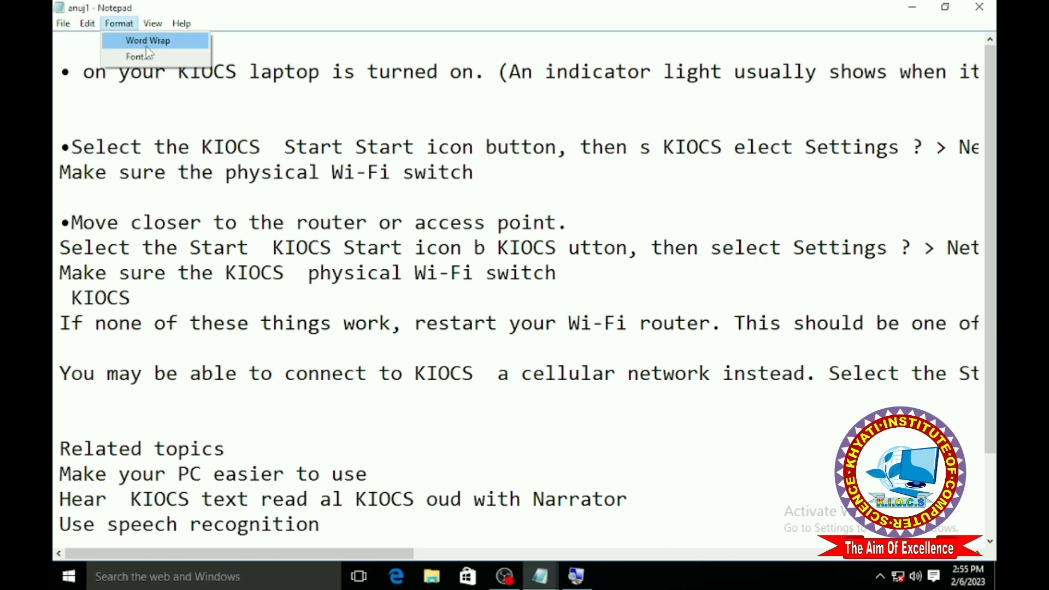
left_click(117, 48)
scroll(154, 108, "down", 1)
scroll(156, 109, "up", 1)
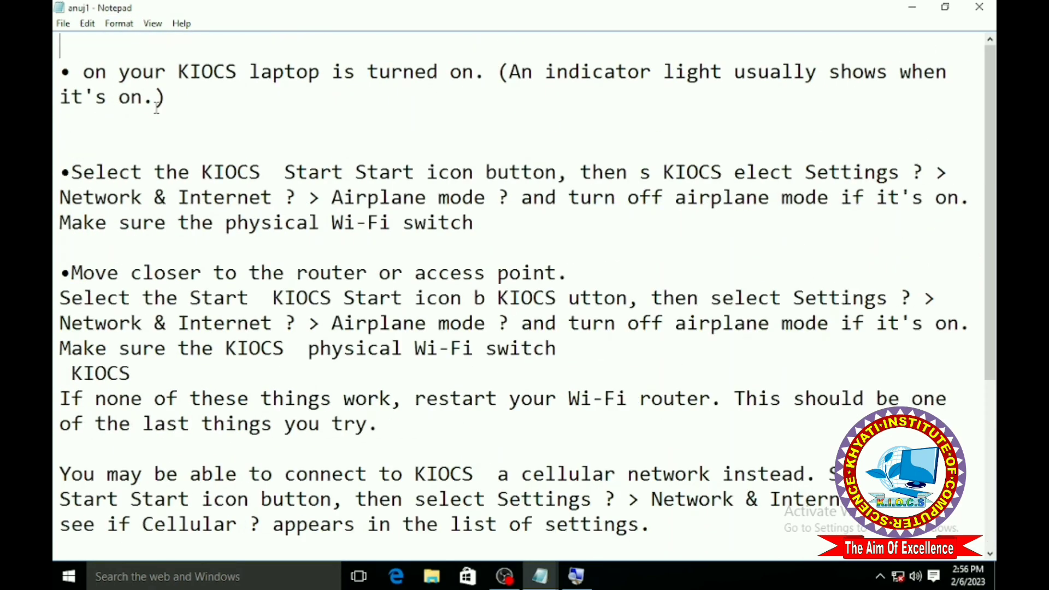
Step: Check whether the Go To command is available while Word Wrap is on
left_click(116, 27)
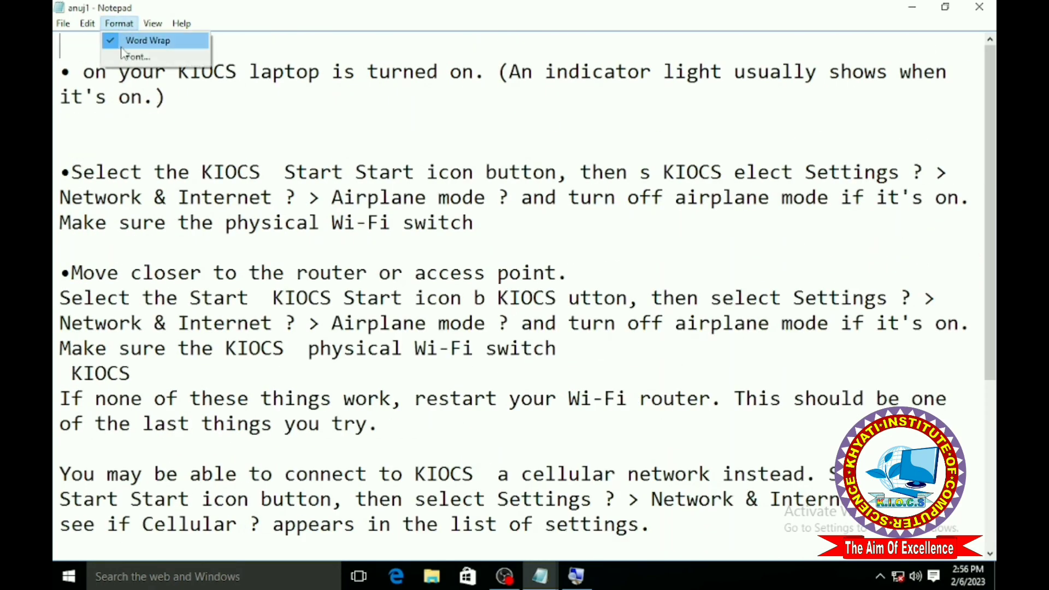
left_click(90, 25)
left_click(91, 25)
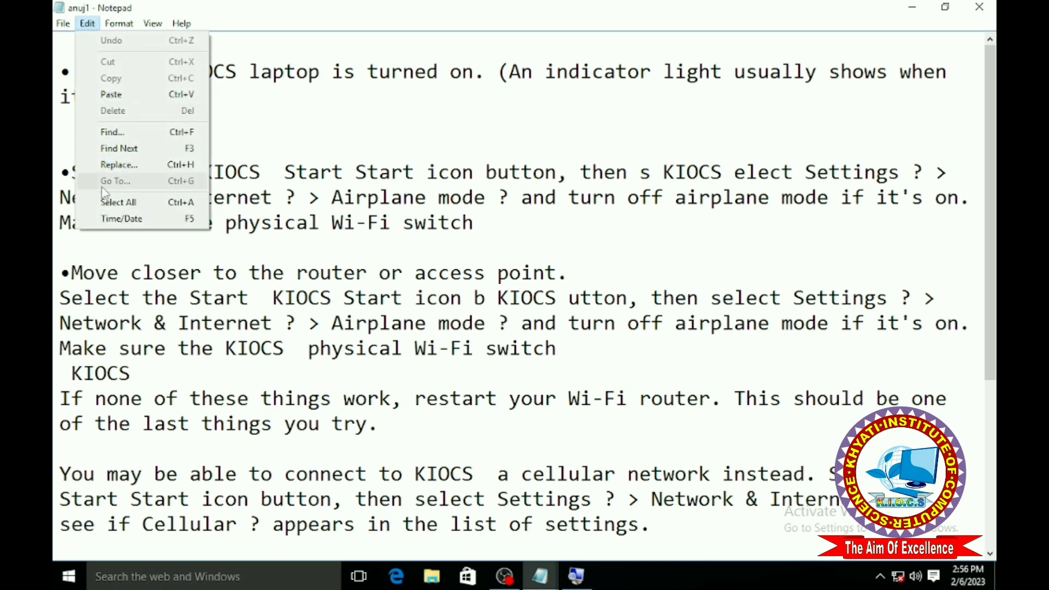
left_click(276, 158)
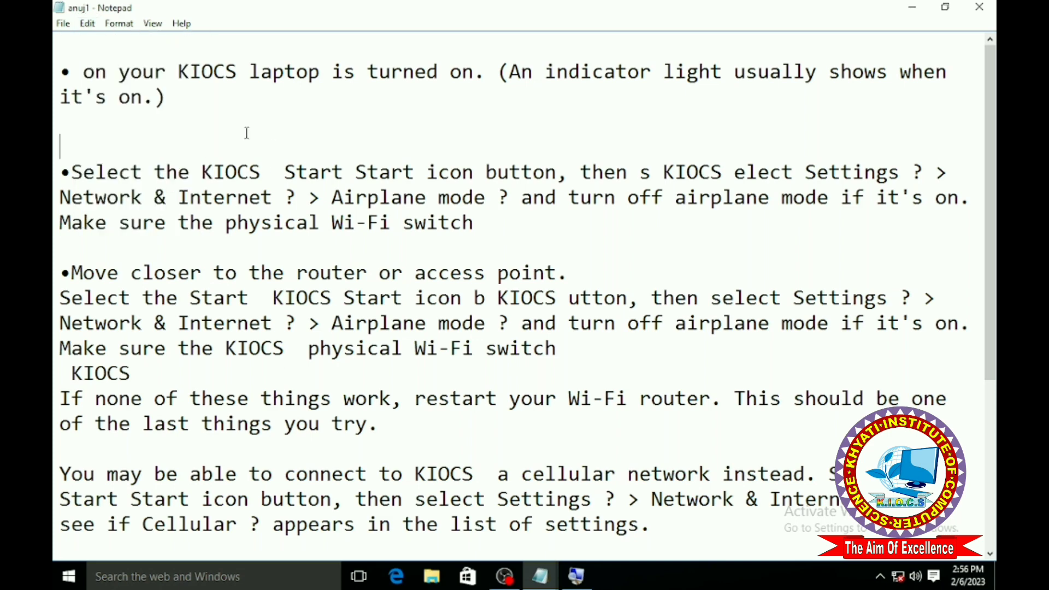
Step: Turn off Word Wrap and check whether the Go To command is available
left_click(119, 24)
left_click(111, 42)
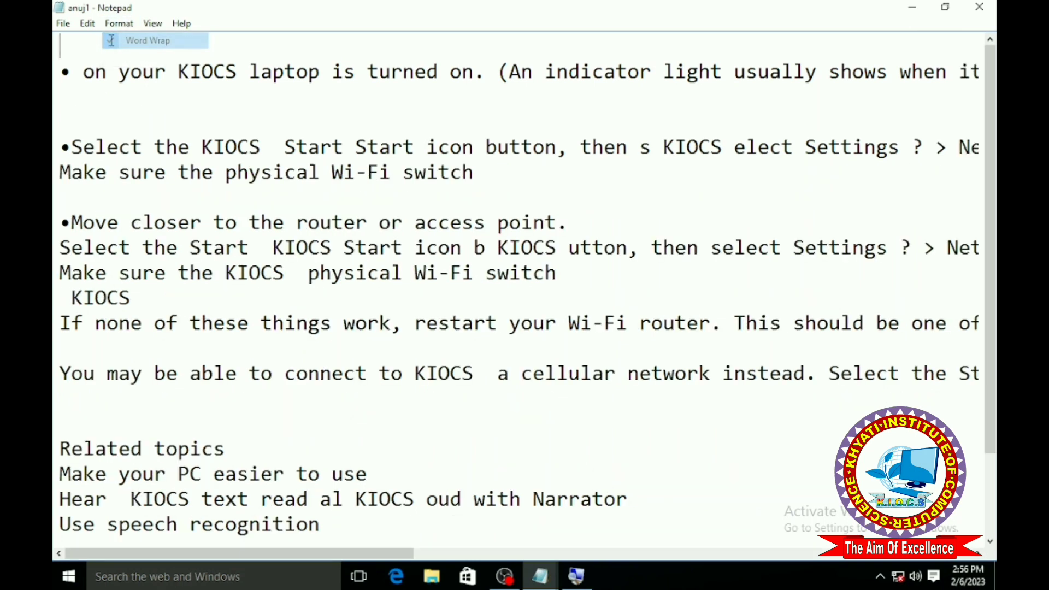
left_click(89, 24)
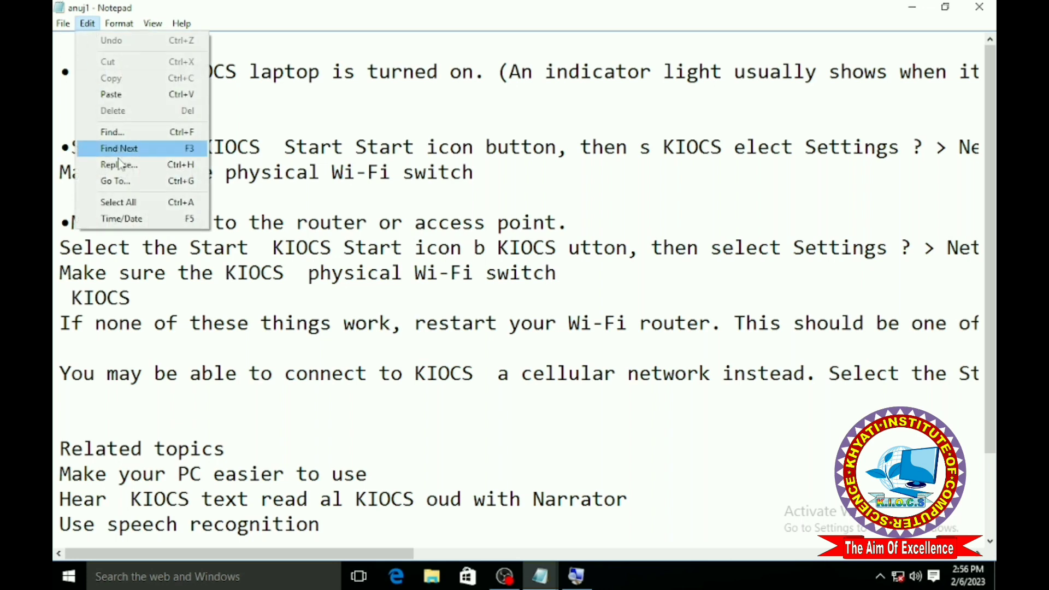
left_click(343, 146)
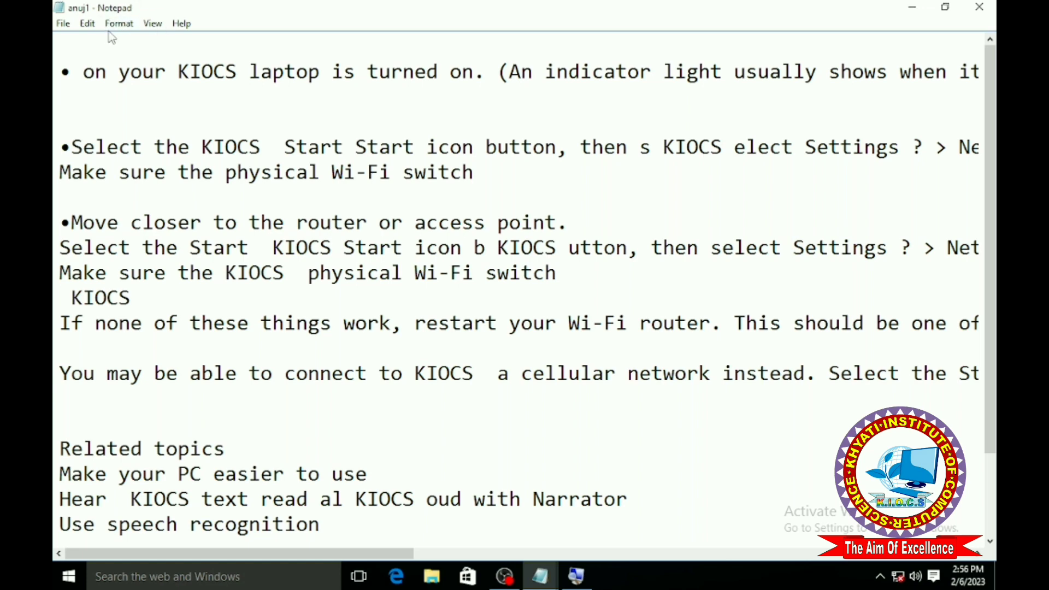
Step: Go to line 8 of the note and select "•Move c" at the start of that line
left_click(94, 25)
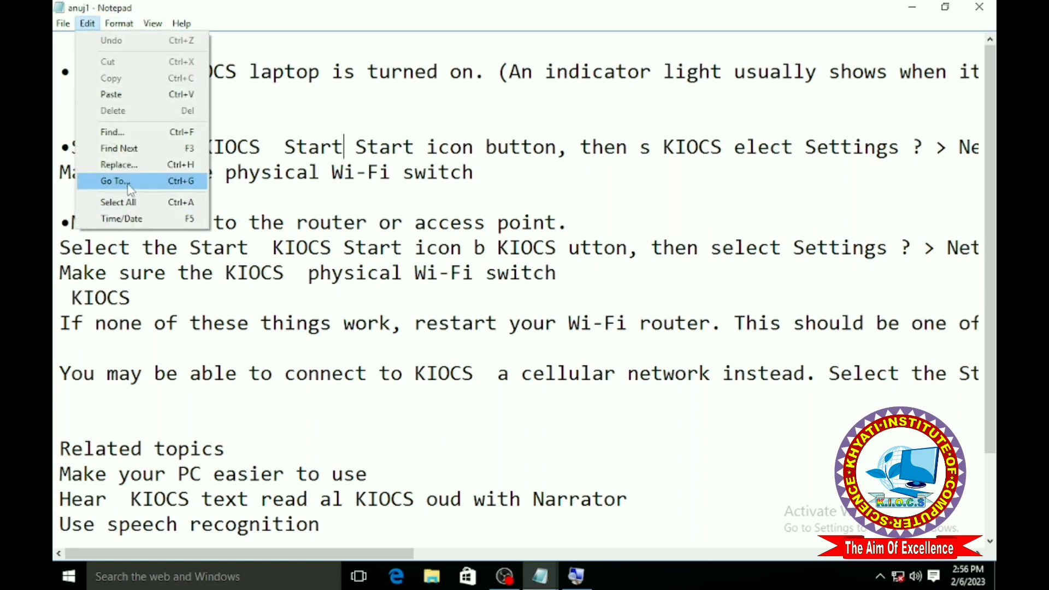
left_click(157, 186)
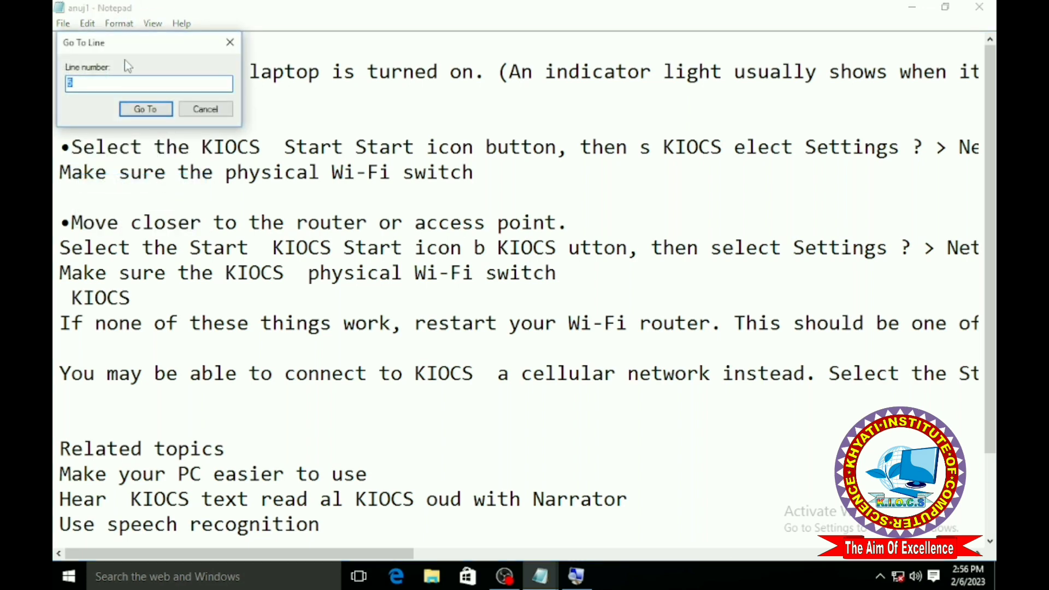
left_click_drag(138, 49, 365, 140)
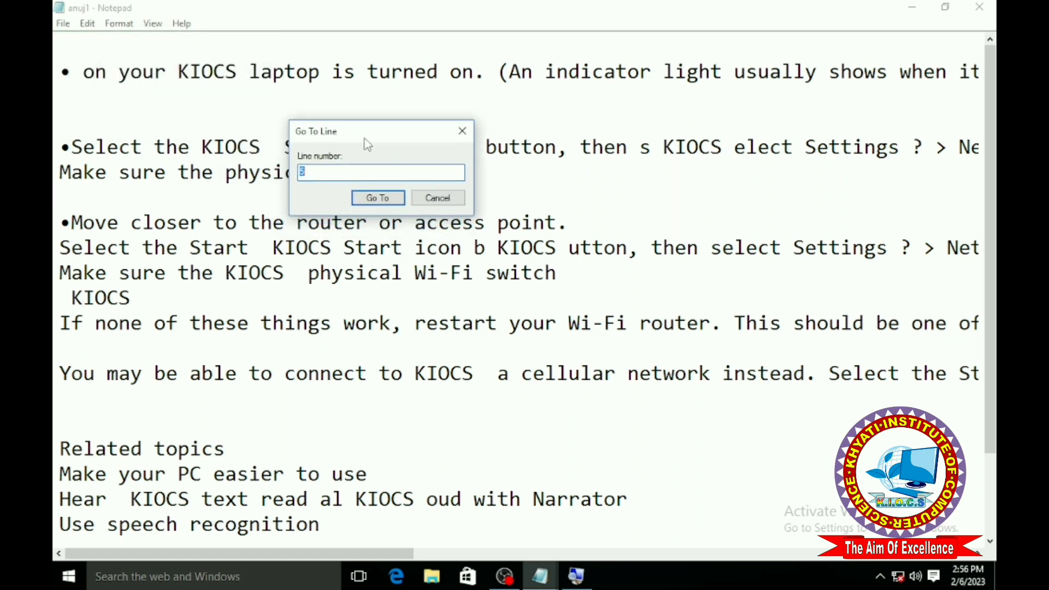
left_click(309, 172)
type("8")
left_click(378, 197)
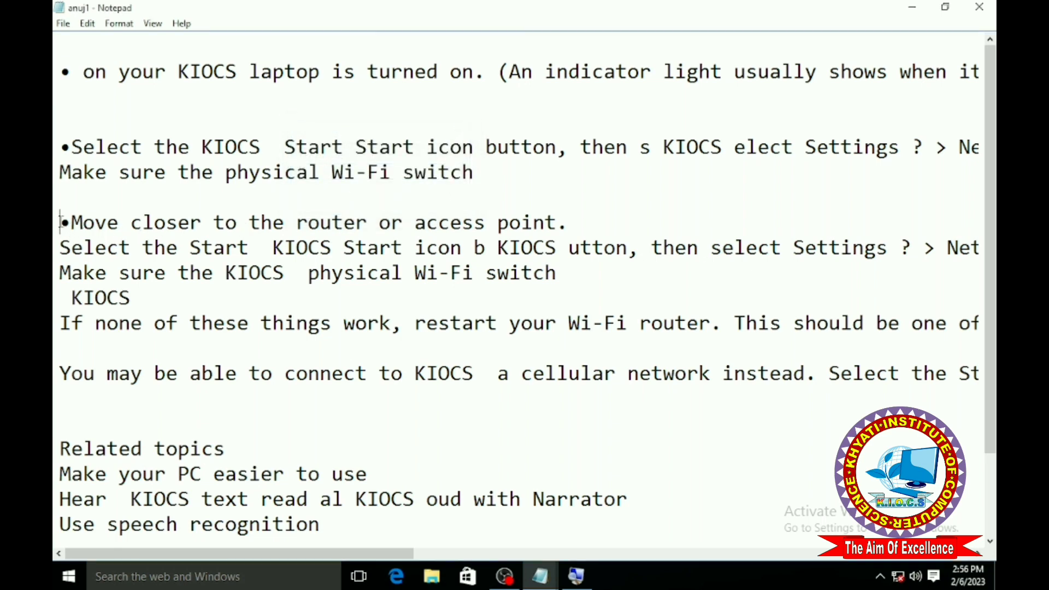
left_click_drag(60, 223, 142, 223)
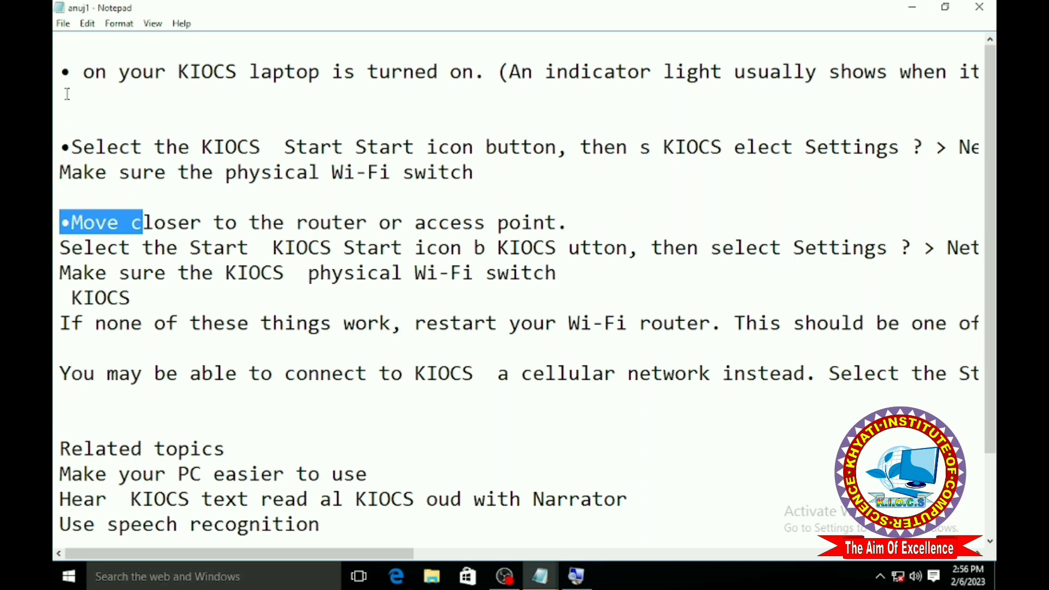
Step: Select the entire text of the note, then clear the selection
left_click(322, 72)
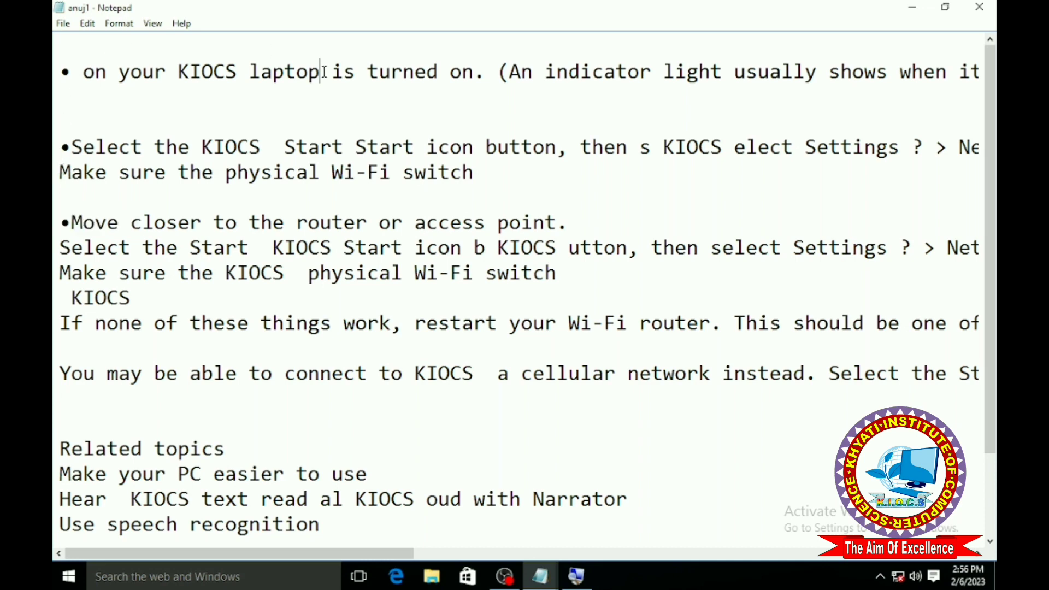
left_click(88, 24)
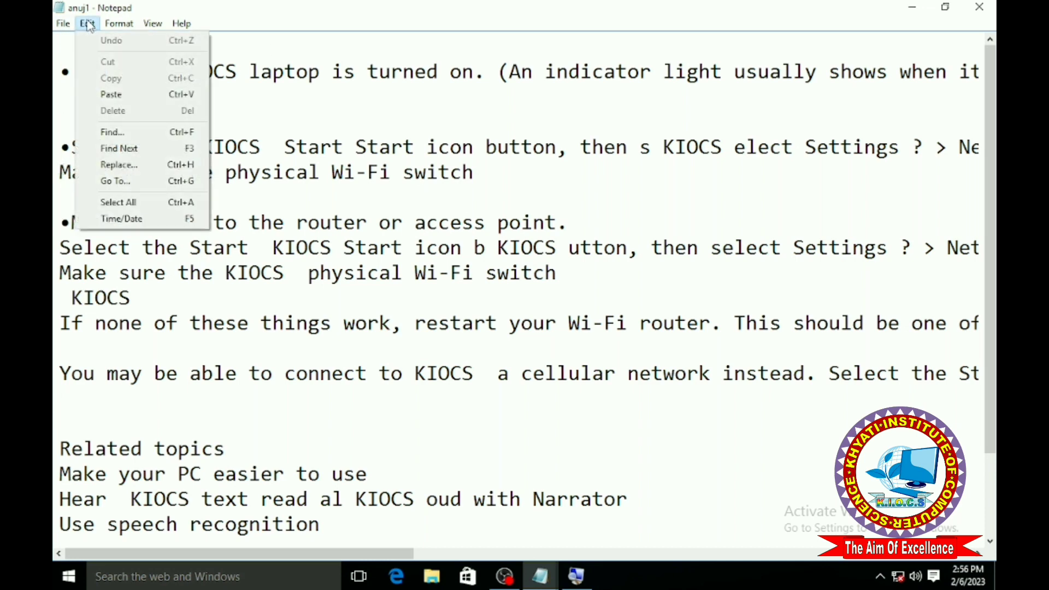
left_click(168, 203)
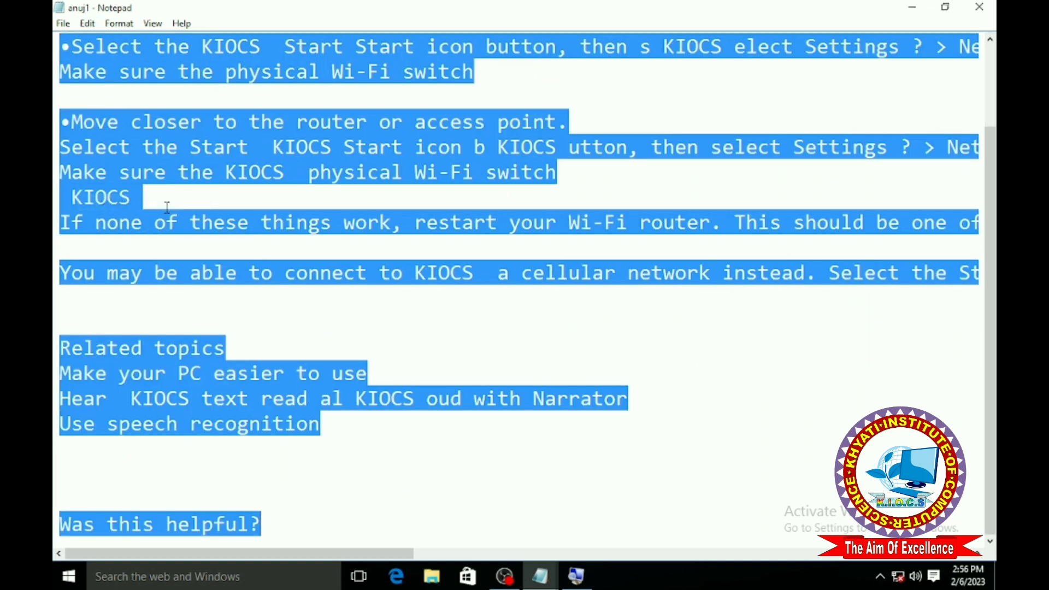
left_click(167, 207)
Step: Insert the current time and date two lines below "Was this helpful?" and highlight the inserted line briefly
left_click(86, 24)
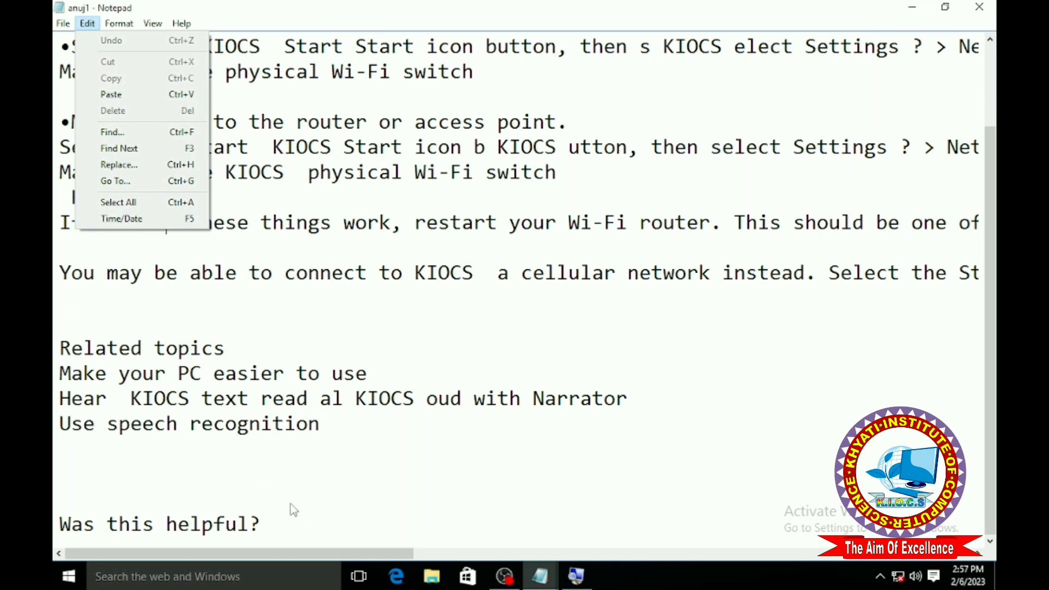
left_click(287, 528)
key("Return")
key("Return")
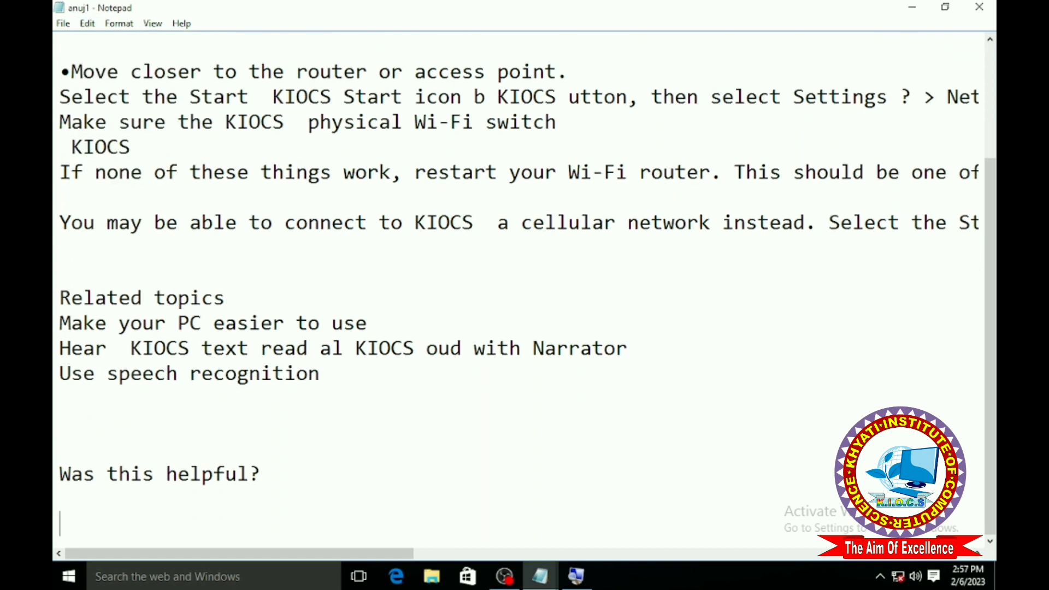
key("F5")
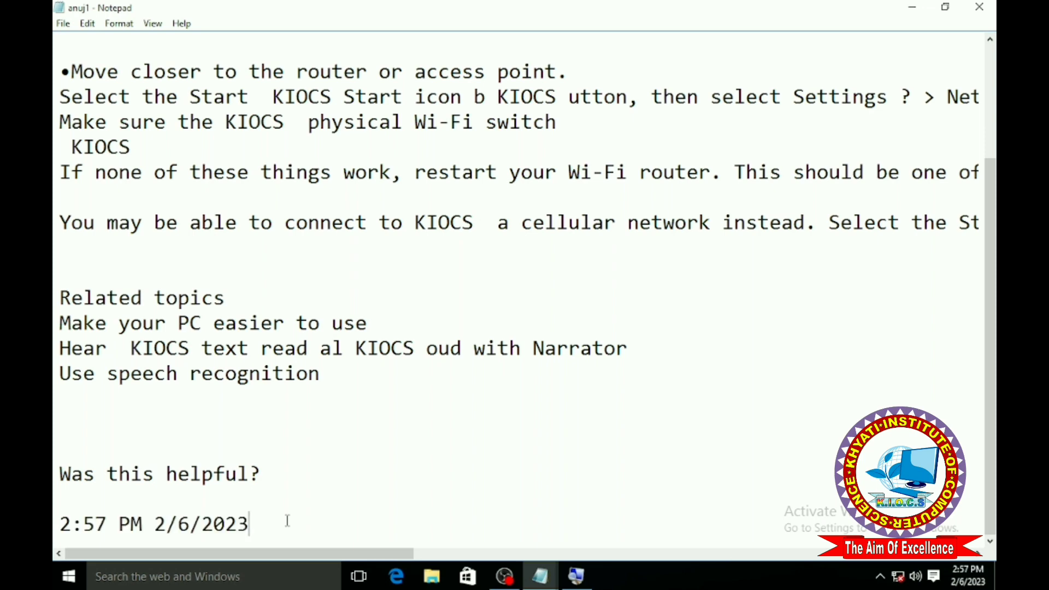
scroll(281, 517, "up", 1)
scroll(283, 517, "down", 1)
left_click_drag(58, 524, 268, 555)
left_click(277, 523)
Step: Add the filler lines "DDFGFFSGH", "FGHSFGH" and "FG" below the timestamp and insert the current time and date after "FG"
key("Return")
key("Return")
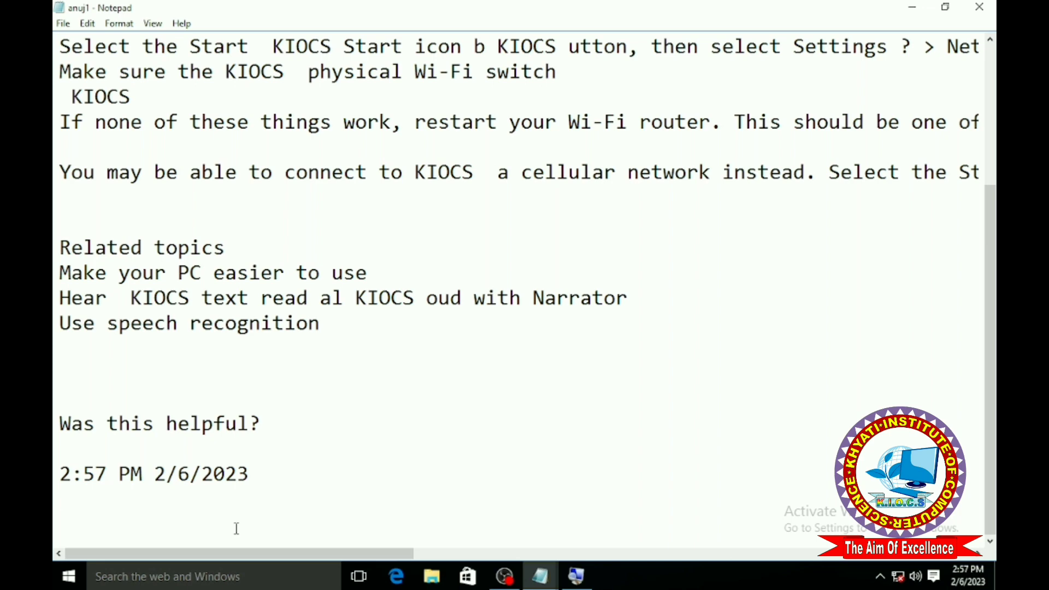
type("DDFGFFSGH")
key("Return")
type("FGHSFGH")
key("Return")
type("FG")
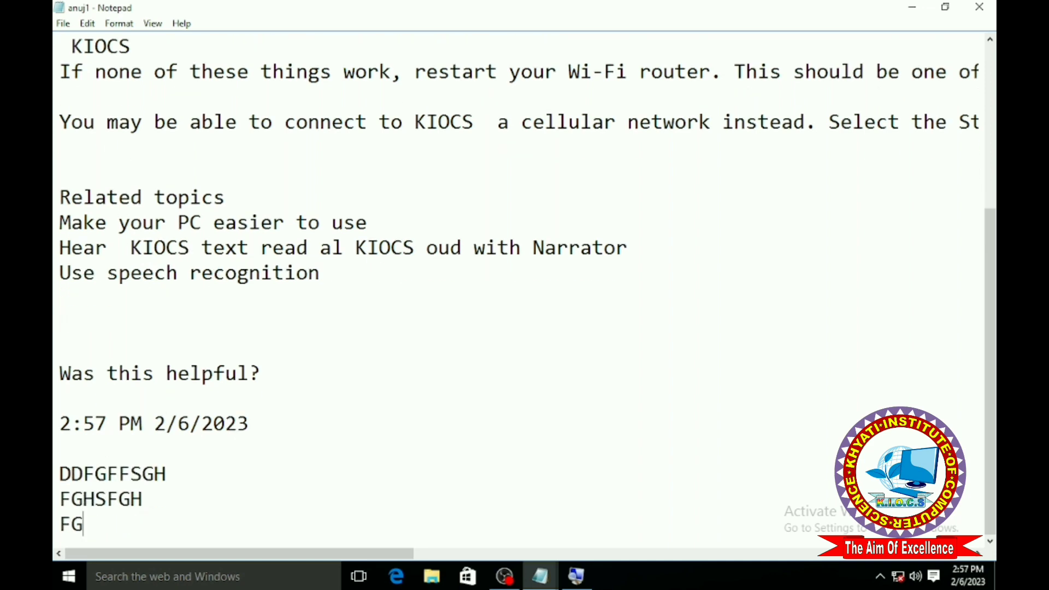
key("F5")
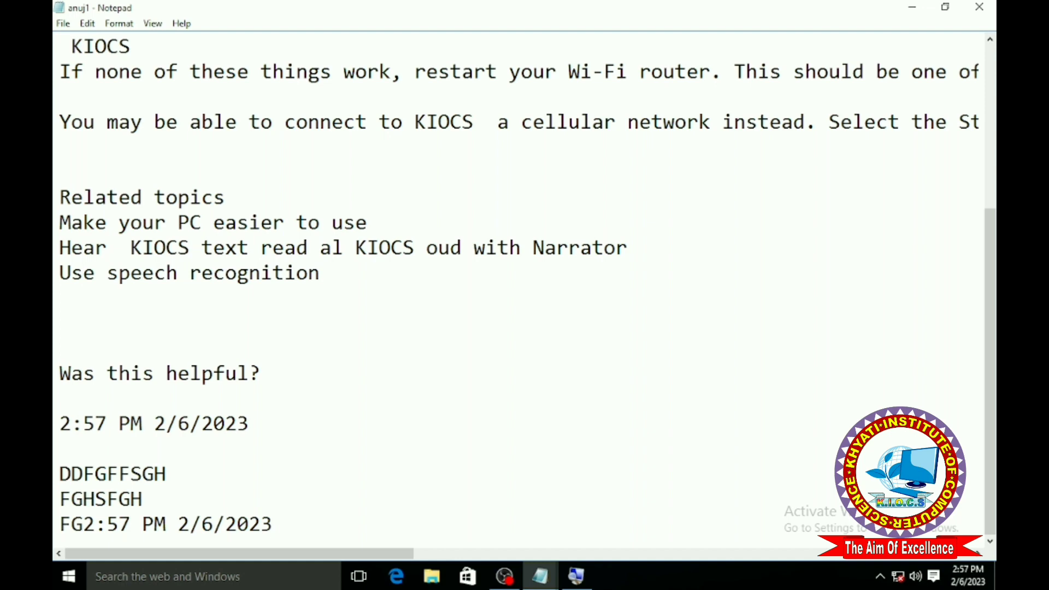
Step: Delete the second timestamp and the three filler lines from the end of the note
key("BackSpace")
key("BackSpace")
key("BackSpace")
key("BackSpace")
key("BackSpace")
key("BackSpace")
key("BackSpace")
key("BackSpace")
key("BackSpace")
key("BackSpace")
key("BackSpace")
key("BackSpace")
key("BackSpace")
key("BackSpace")
key("BackSpace")
key("BackSpace")
key("BackSpace")
key("BackSpace")
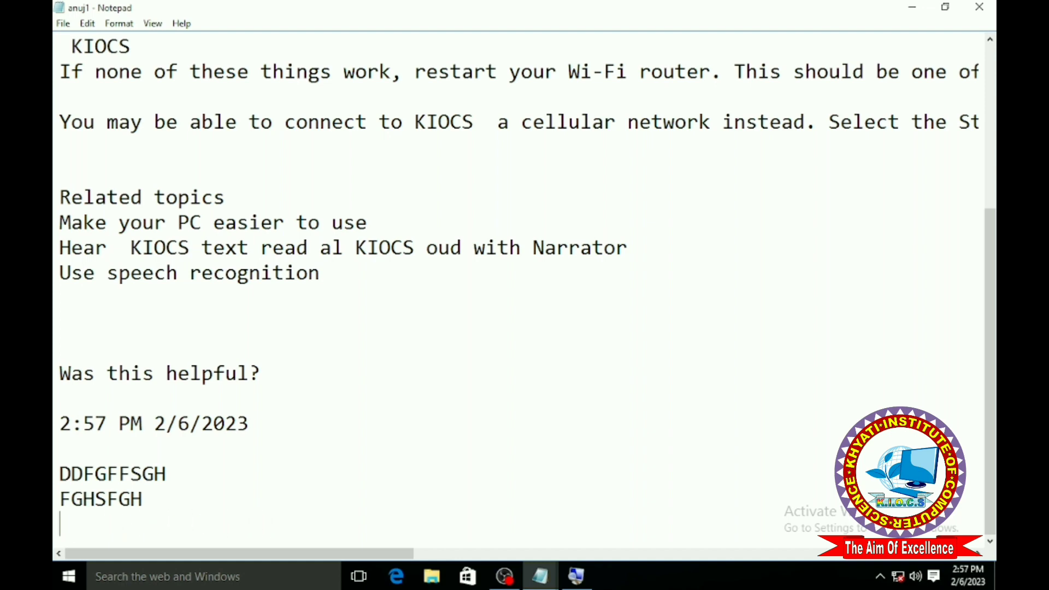
key("BackSpace")
key("BackSpace")
key("BackSpace")
key("BackSpace")
key("BackSpace")
key("BackSpace")
key("BackSpace")
key("BackSpace")
key("BackSpace")
key("BackSpace")
key("BackSpace")
key("BackSpace")
key("BackSpace")
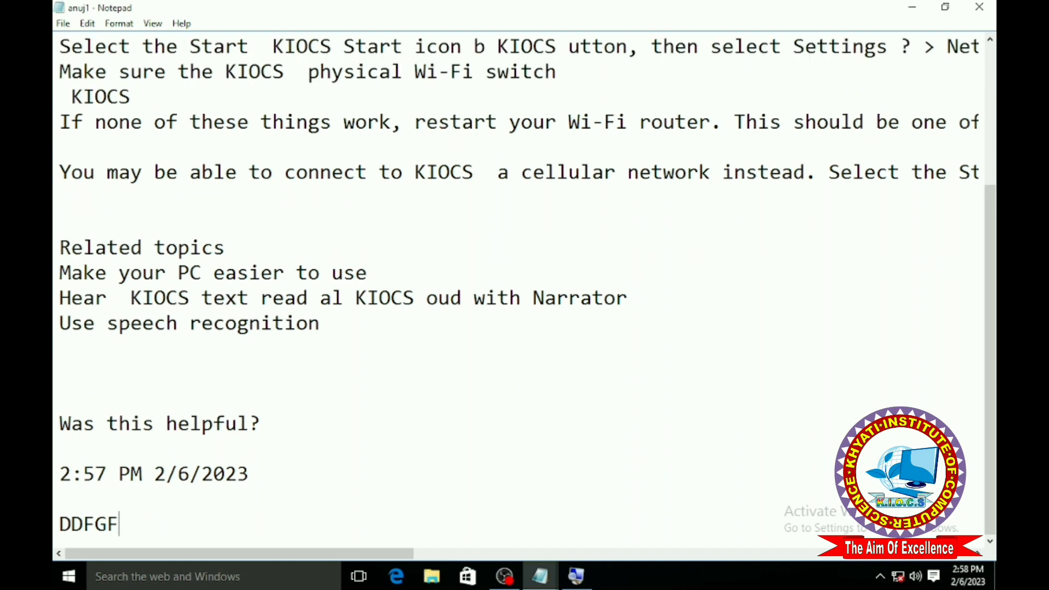
key("BackSpace")
key("BackSpace")
key("BackSpace")
key("BackSpace")
key("BackSpace")
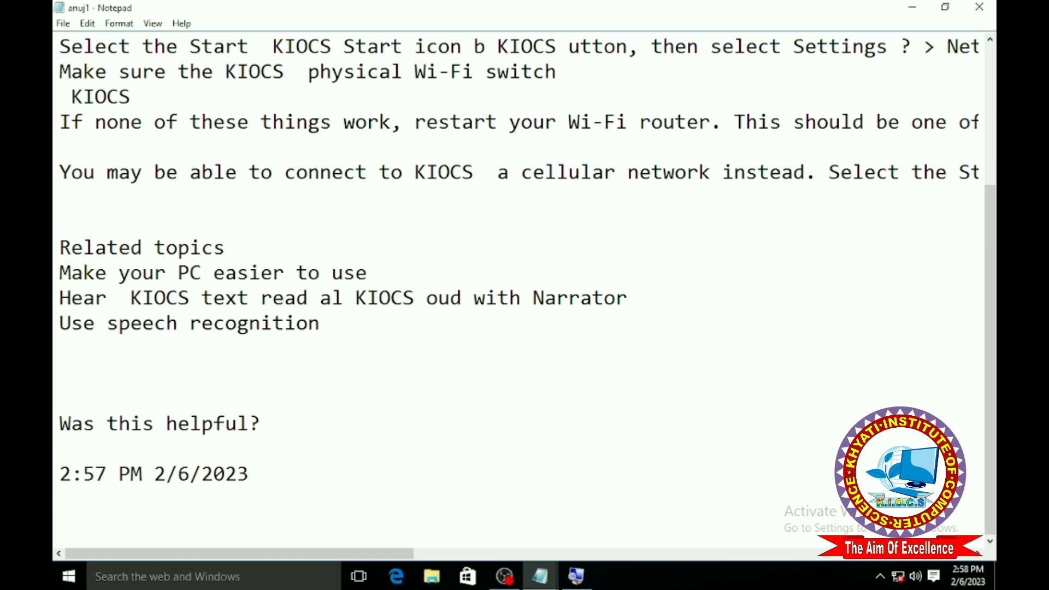
Step: Find the next match of the last search term and check whether Word Wrap is turned on
left_click(97, 24)
left_click(125, 145)
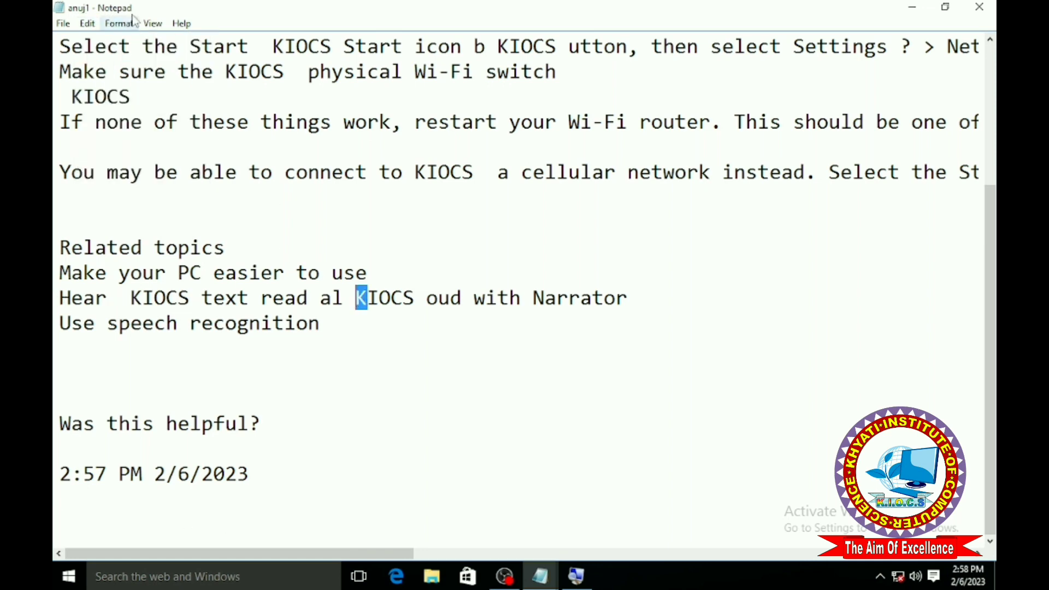
left_click(129, 24)
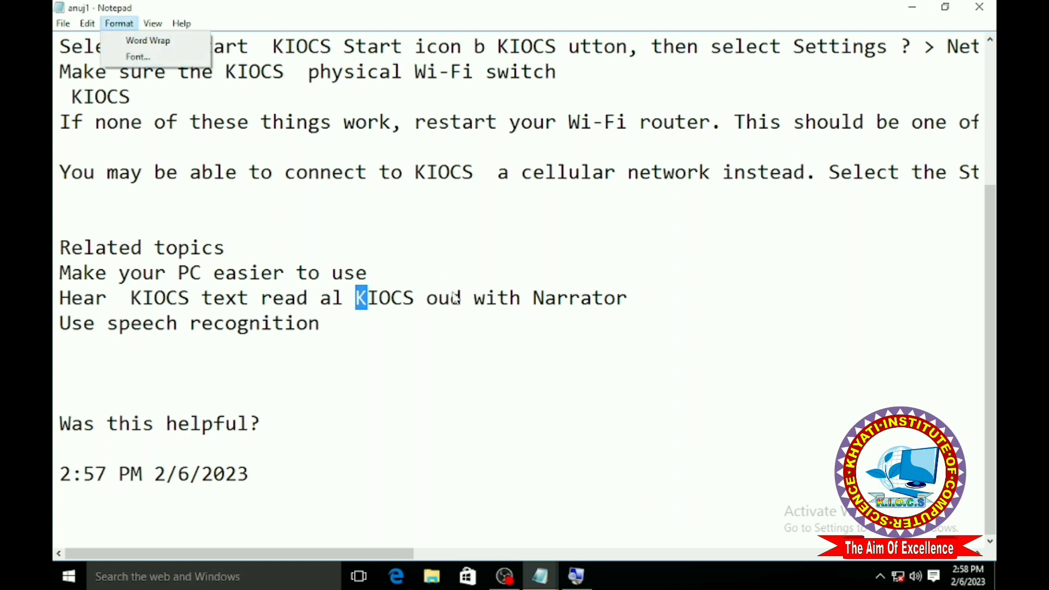
left_click(415, 230)
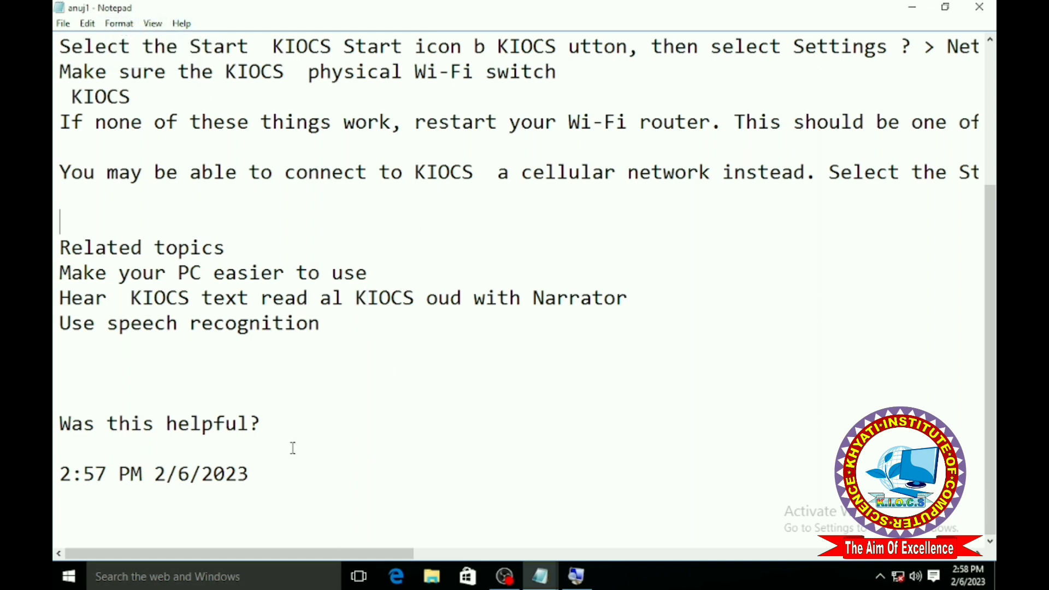
Step: Append a long unbroken run of "W" characters to the second "Wi-Fi switch" line, far past the window's width
mouse_move(281, 549)
left_mouse_down()
mouse_move(572, 585)
mouse_move(904, 571)
mouse_move(852, 552)
mouse_move(747, 540)
mouse_move(282, 553)
left_mouse_up()
left_click(581, 70)
type("WWWWWWWWW")
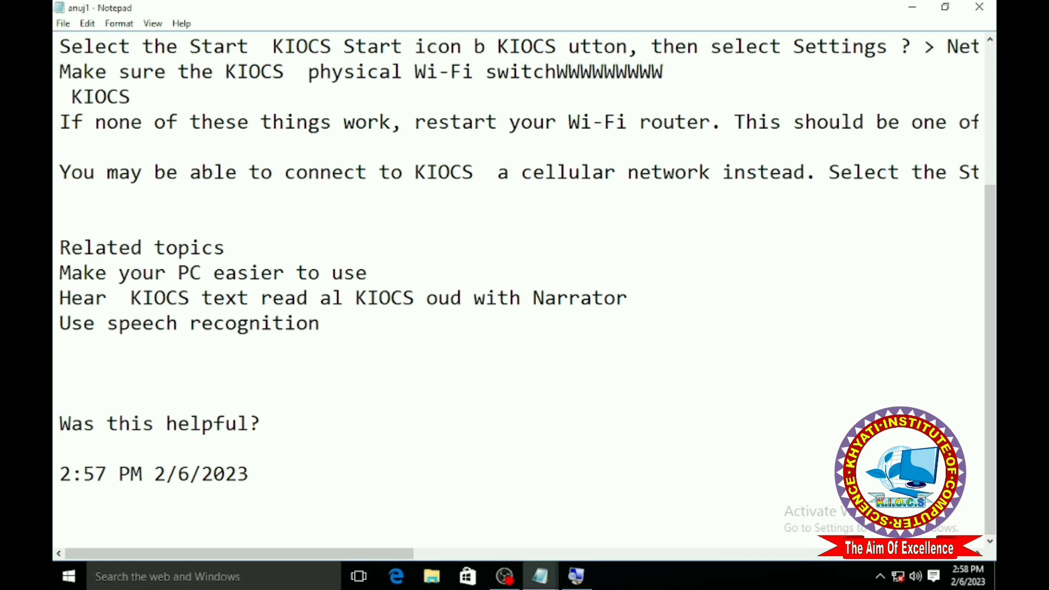
type("WWWWWWWWWWWWWWWWWWWWWWWWWWWWWWWWWWWWWWWWWWWWWWWWWWWWWWWWWWWWWWWWWWW")
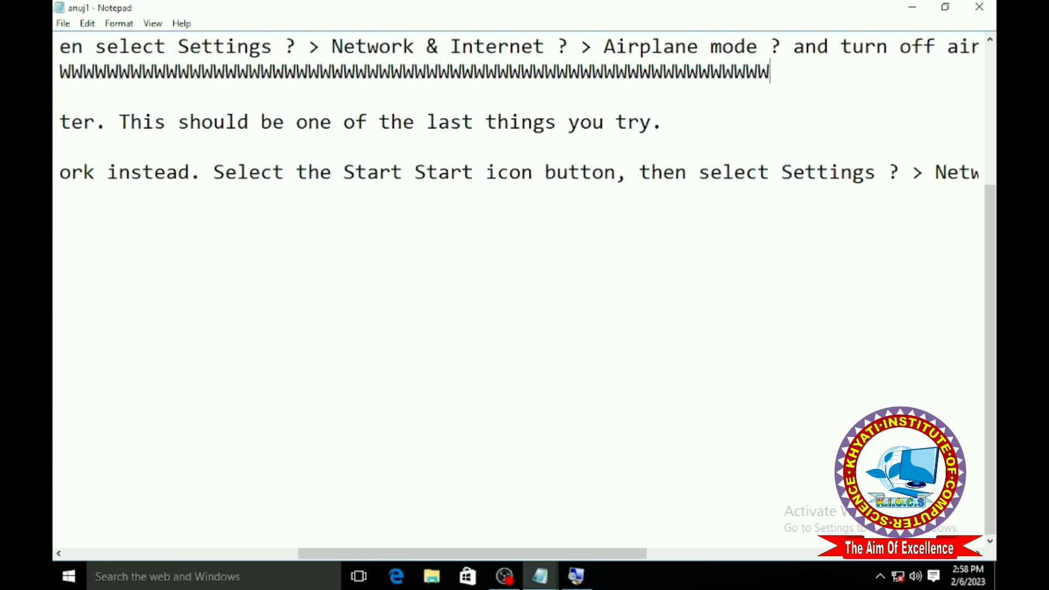
type("WWWWWWWWWWWWWWWWWWWWWWWWWWWWWWWWWWWWWWWWWWWWWWWWWWWWWWWWWWWWWWWWWWWW")
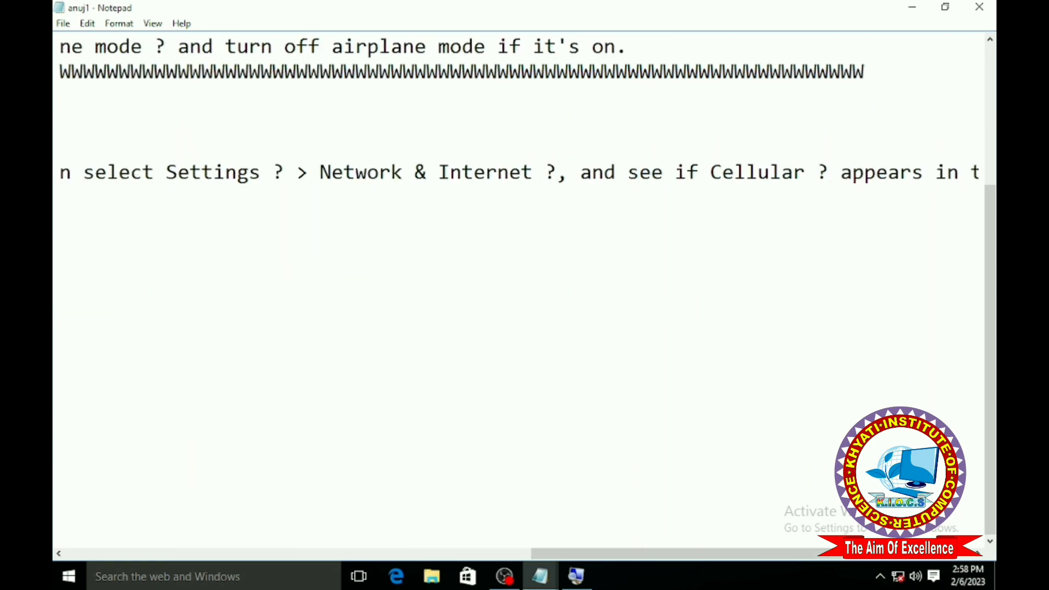
type("WWWWWWWWWWWWWWWWWWWWWWWWWWWWWWWWWWWWWWWWWWWWWWWWWWWWWWWWWWWWWWWWWWWWWWWWWWWWWWWWWWWWW")
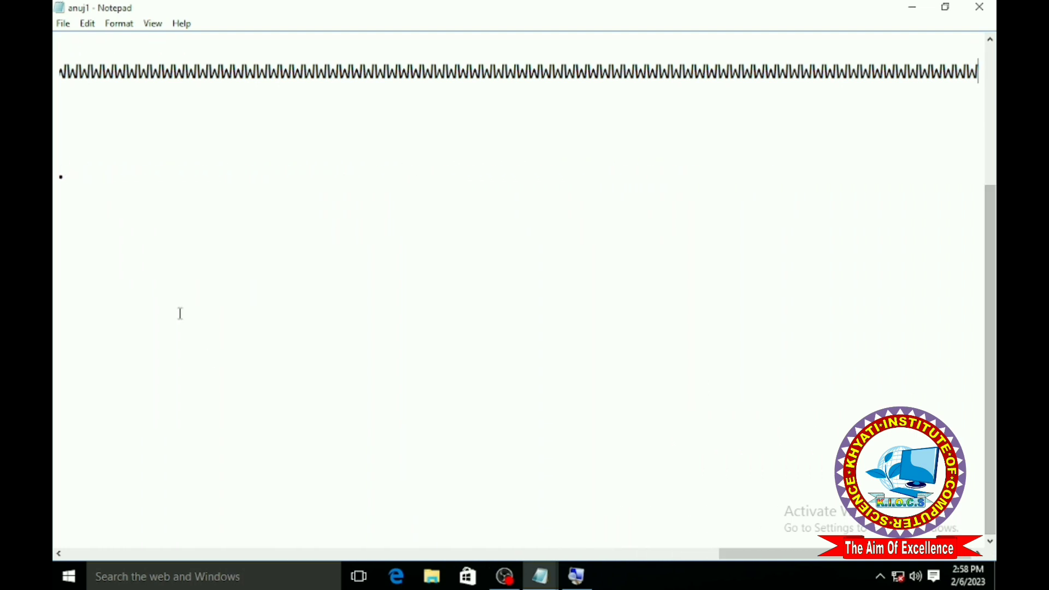
Step: Turn on Word Wrap and look through the wrapped note
left_click(120, 23)
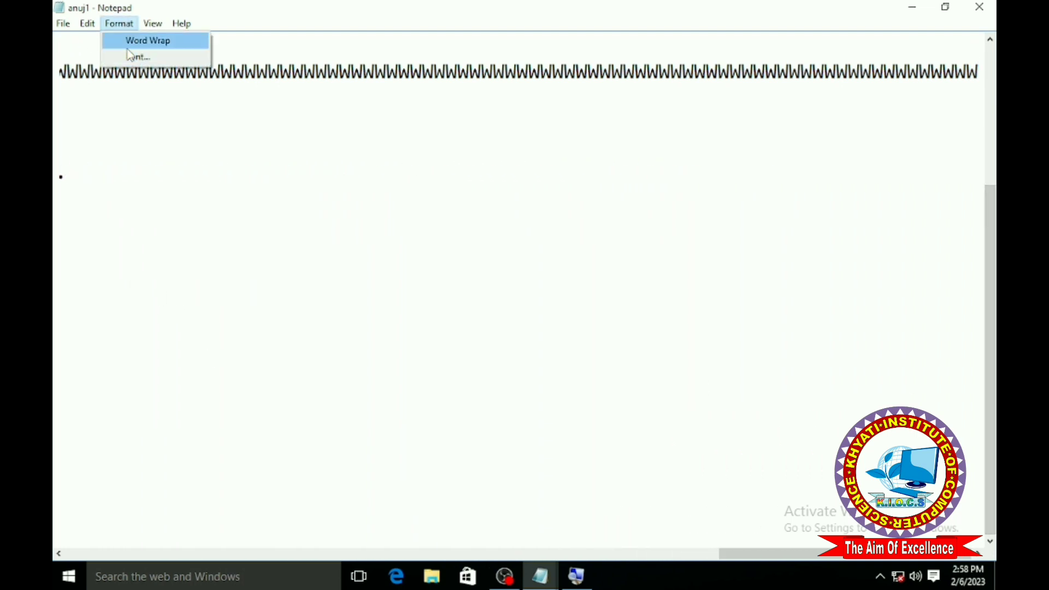
left_click(145, 41)
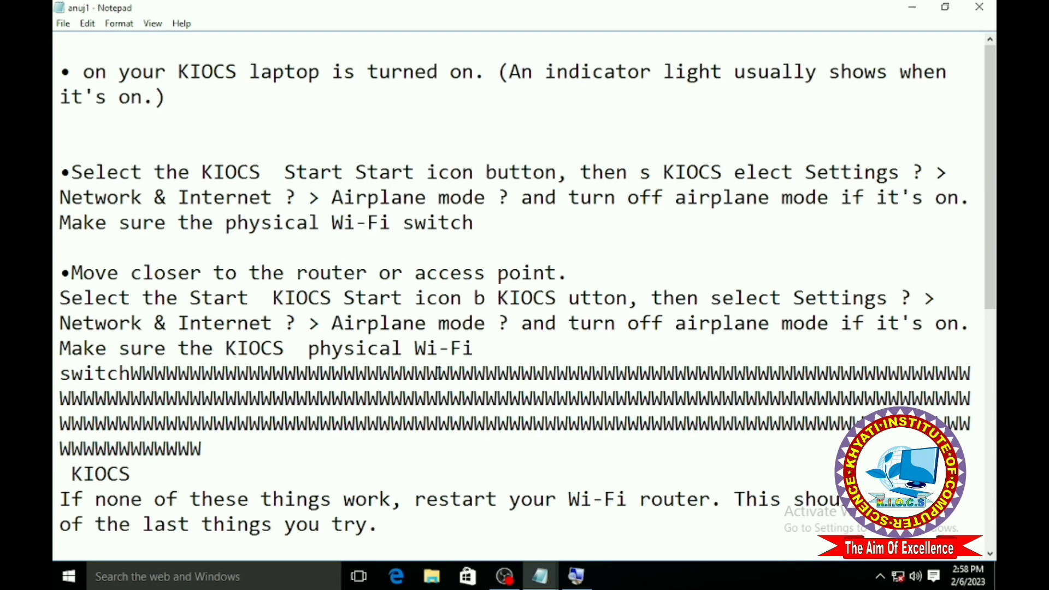
scroll(443, 373, "down", 5)
scroll(442, 373, "up", 5)
Step: Preview the Cooper and Edwardian Script ITC fonts for the note, then choose Times New Roman
left_click(120, 24)
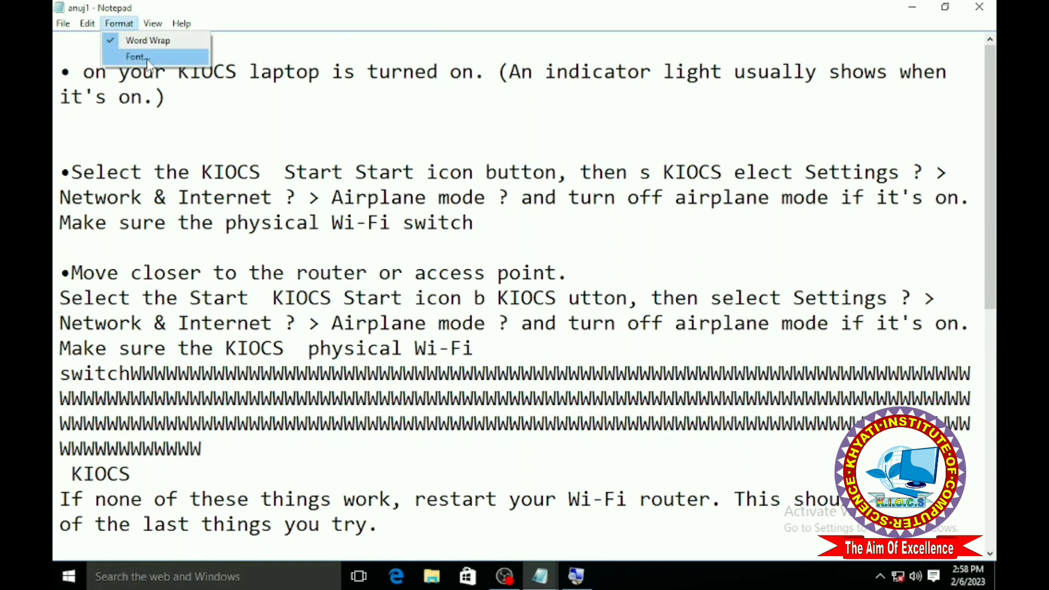
left_click(290, 131)
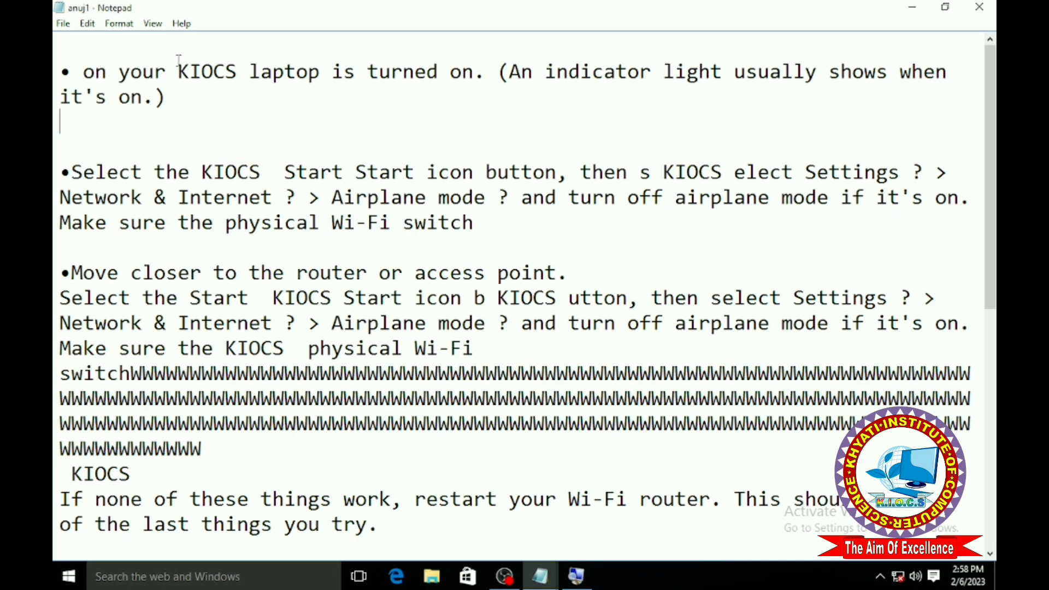
left_click(130, 26)
left_click(136, 56)
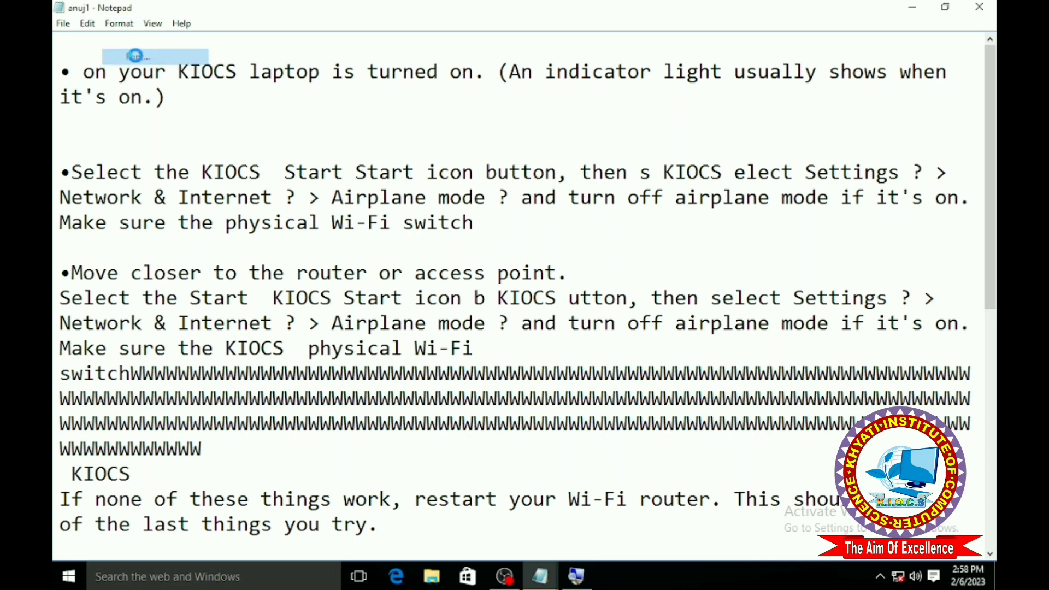
left_click_drag(227, 127, 421, 75)
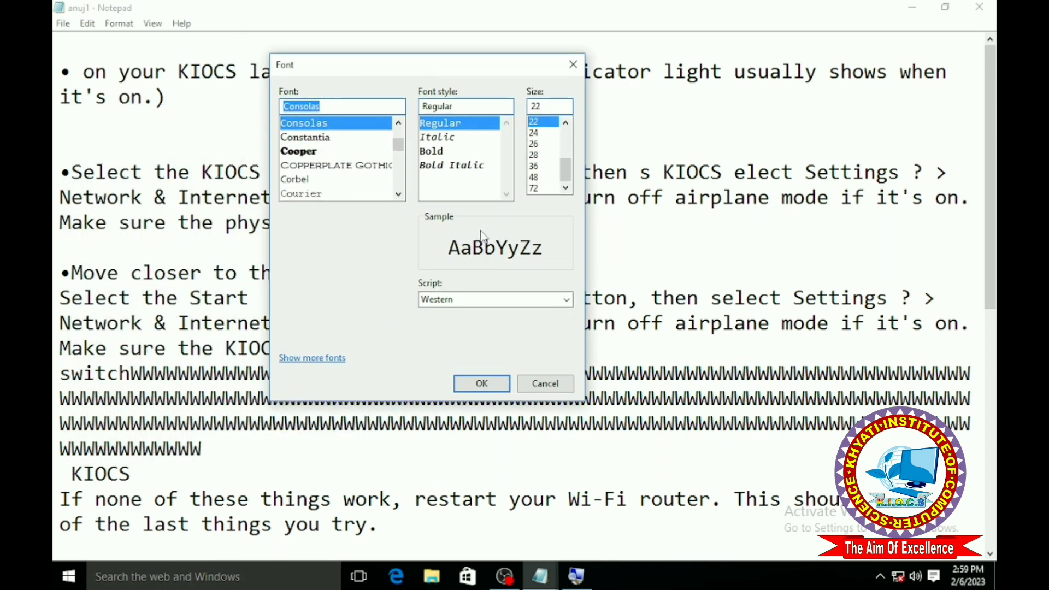
left_click(302, 155)
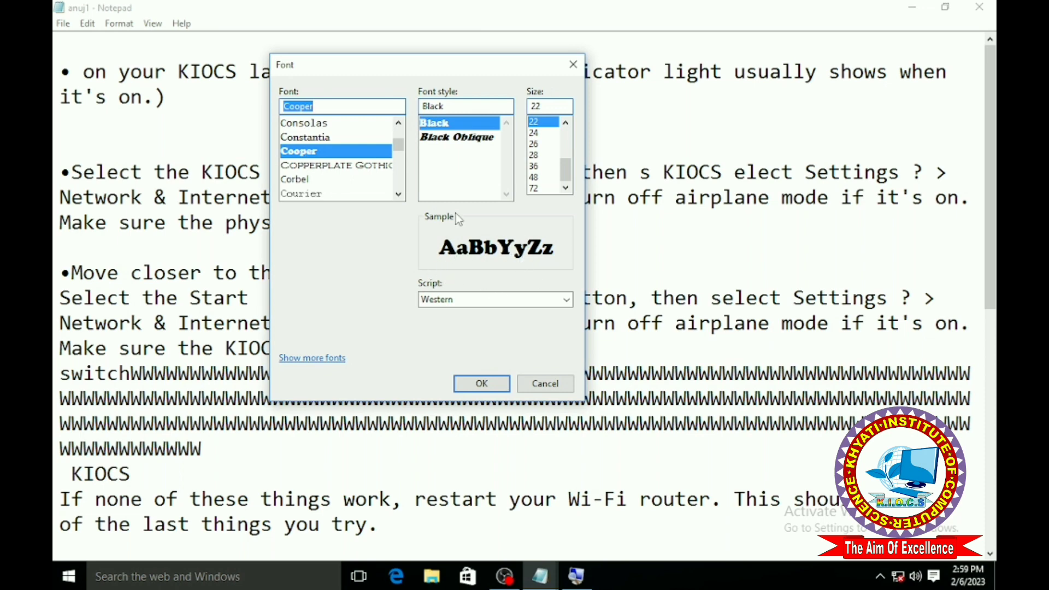
left_click(399, 195)
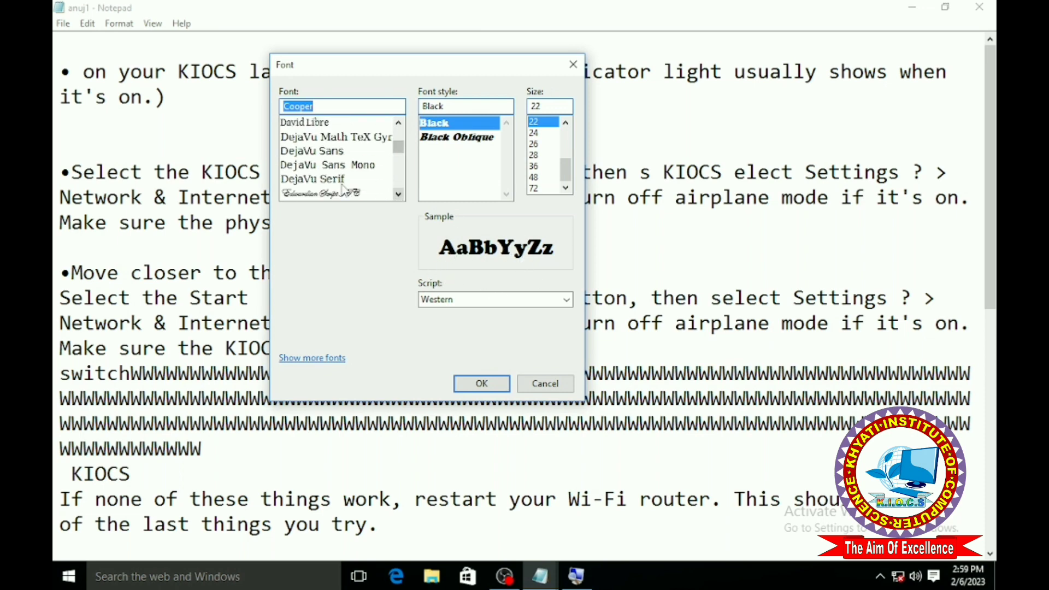
left_click(319, 181)
left_click(329, 195)
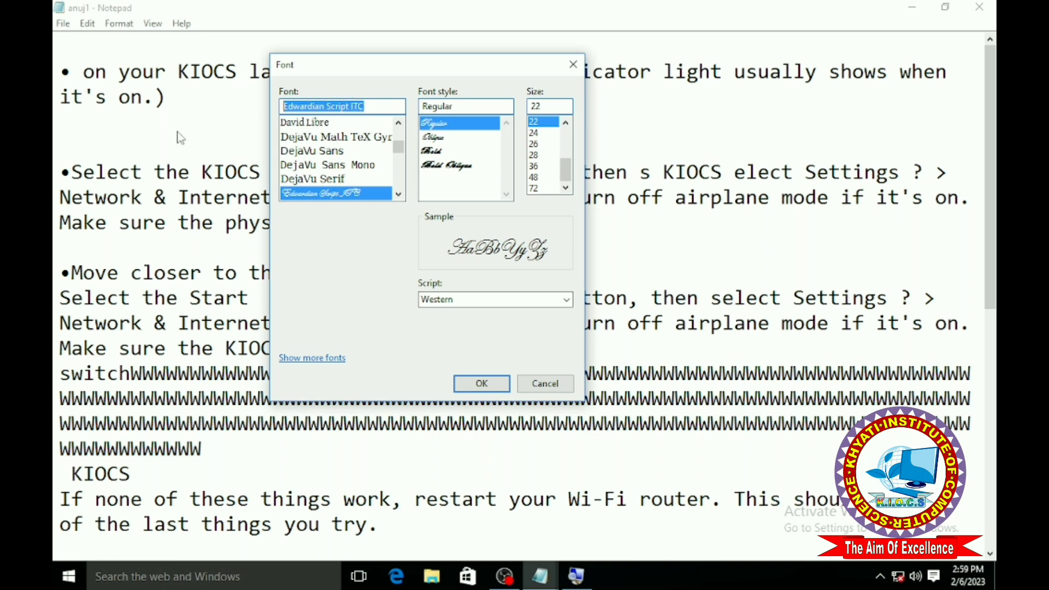
type("Ti")
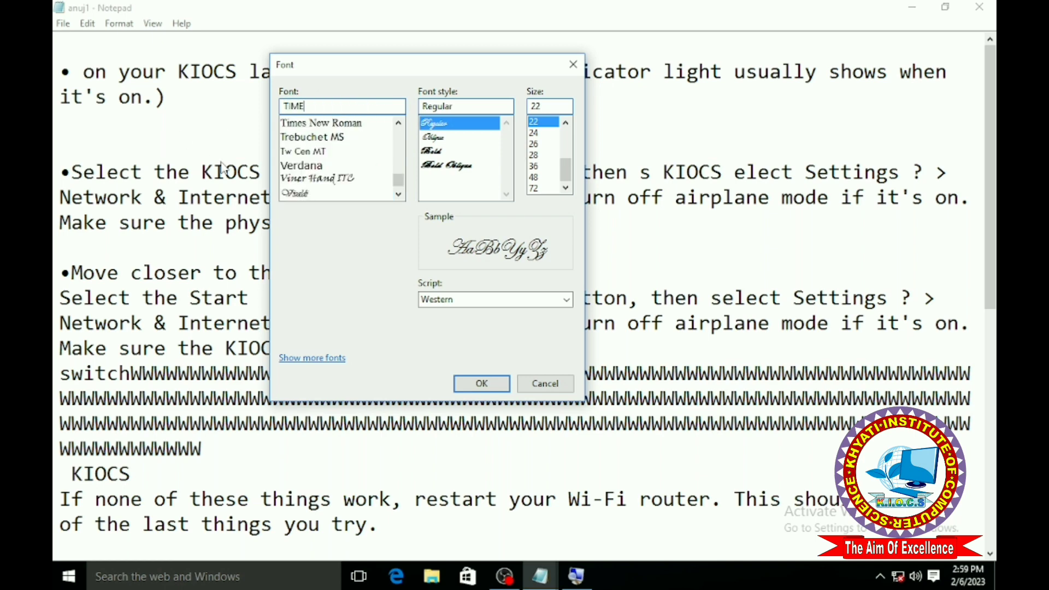
left_click(352, 126)
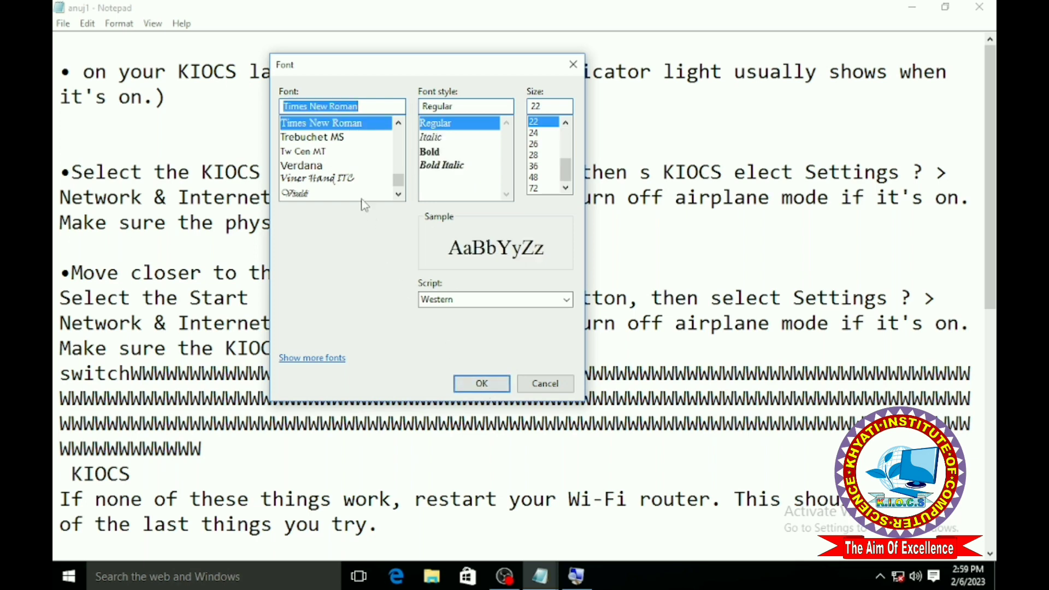
Step: Preview the Italic, Bold and Bold Italic styles for Times New Roman, then choose Bold
left_click(449, 124)
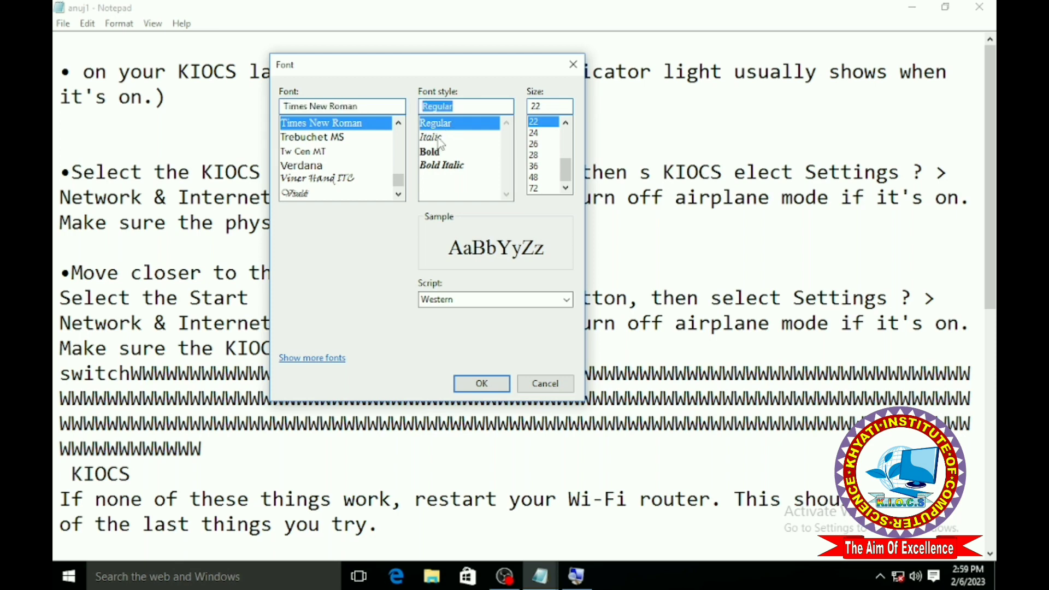
left_click(441, 140)
left_click(442, 154)
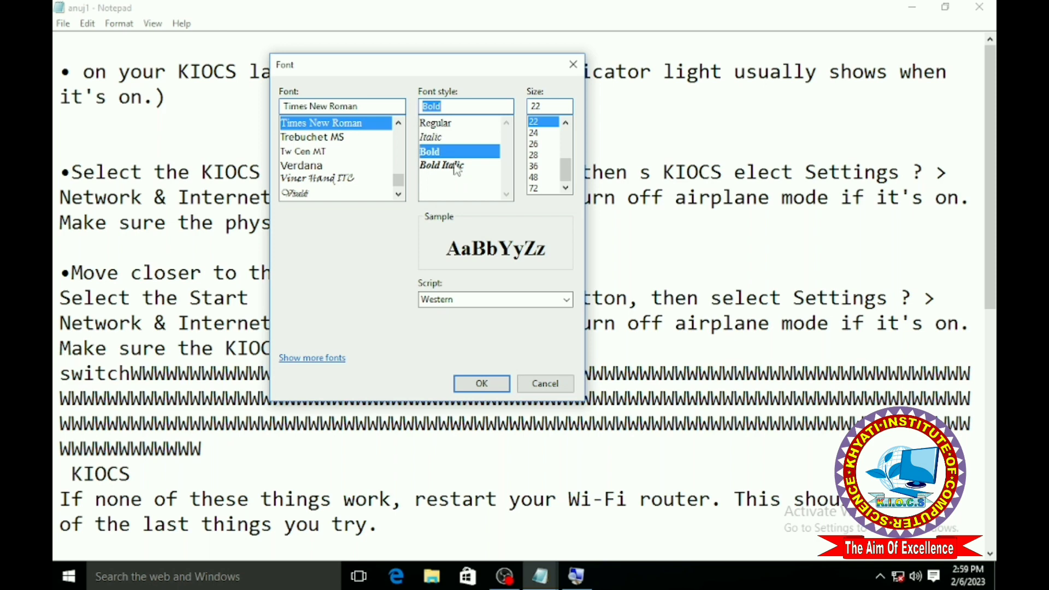
left_click(456, 167)
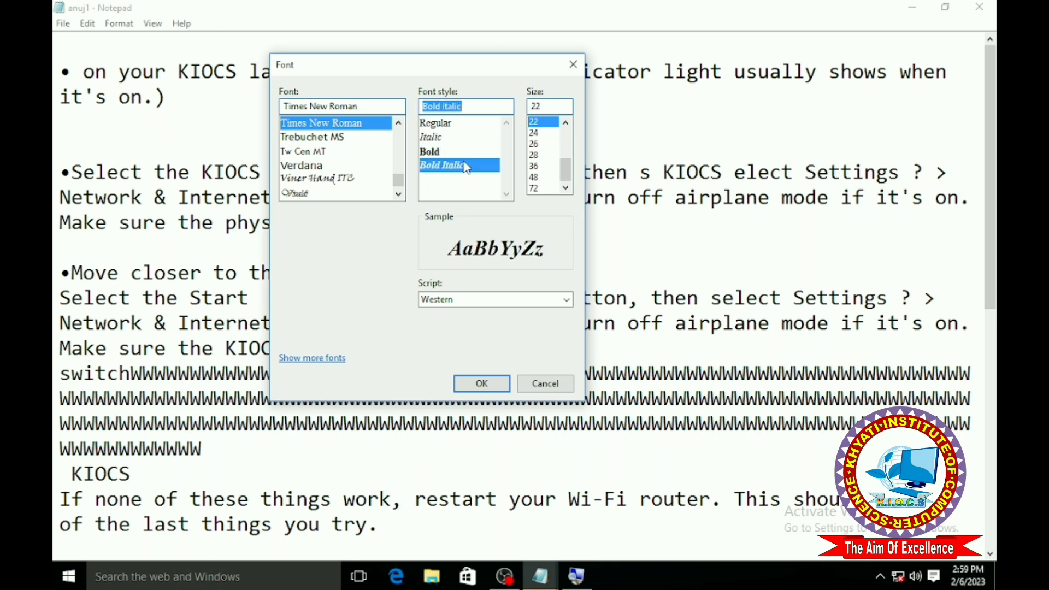
left_click(459, 151)
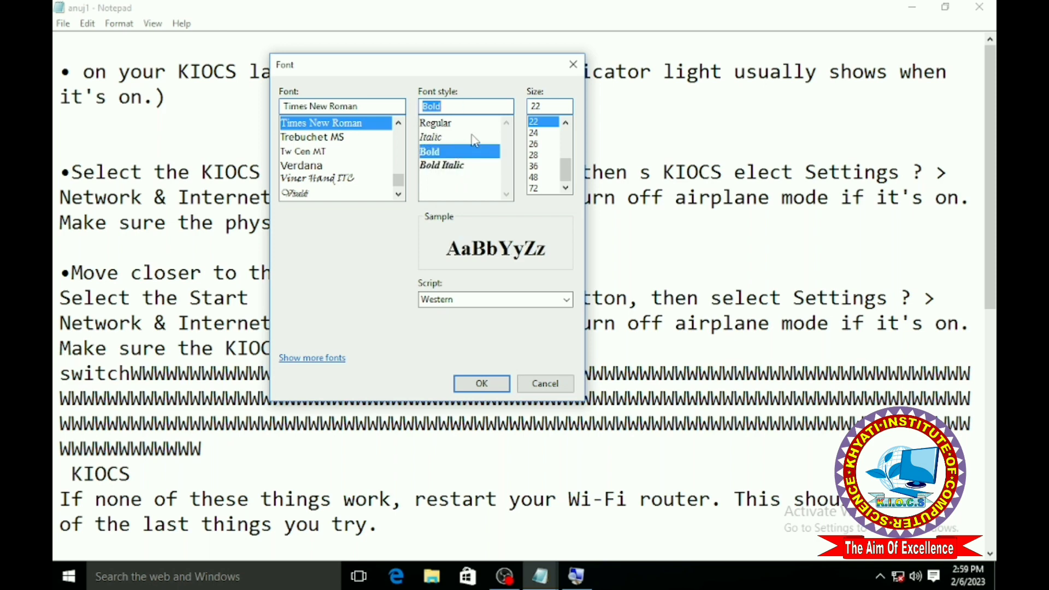
Step: Compare font sizes 24, 26 and 28, apply size 26 to the note and look through the result
left_click(535, 133)
left_click(537, 145)
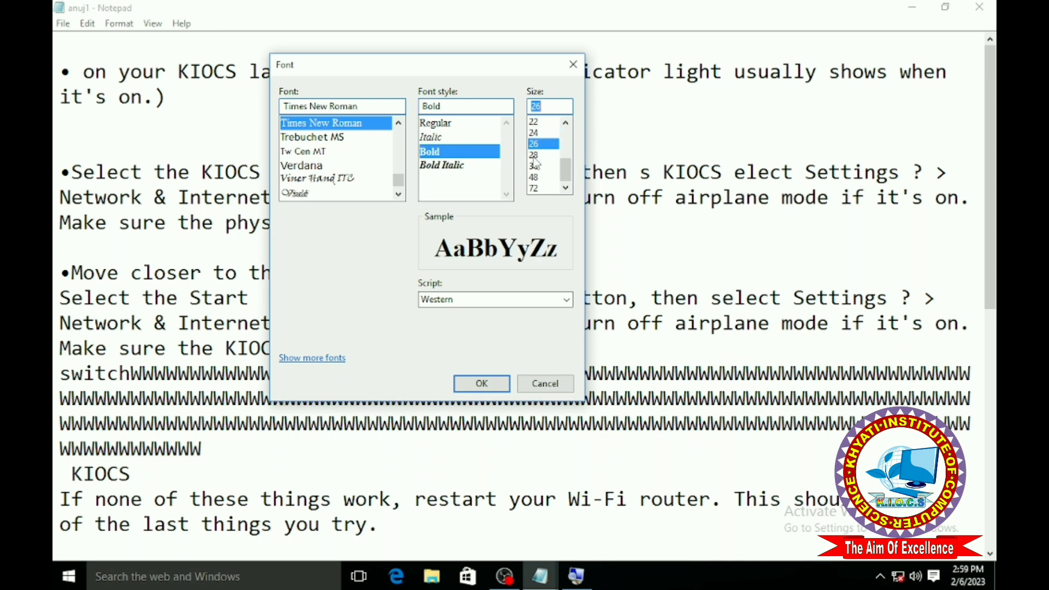
left_click(539, 155)
left_click(536, 133)
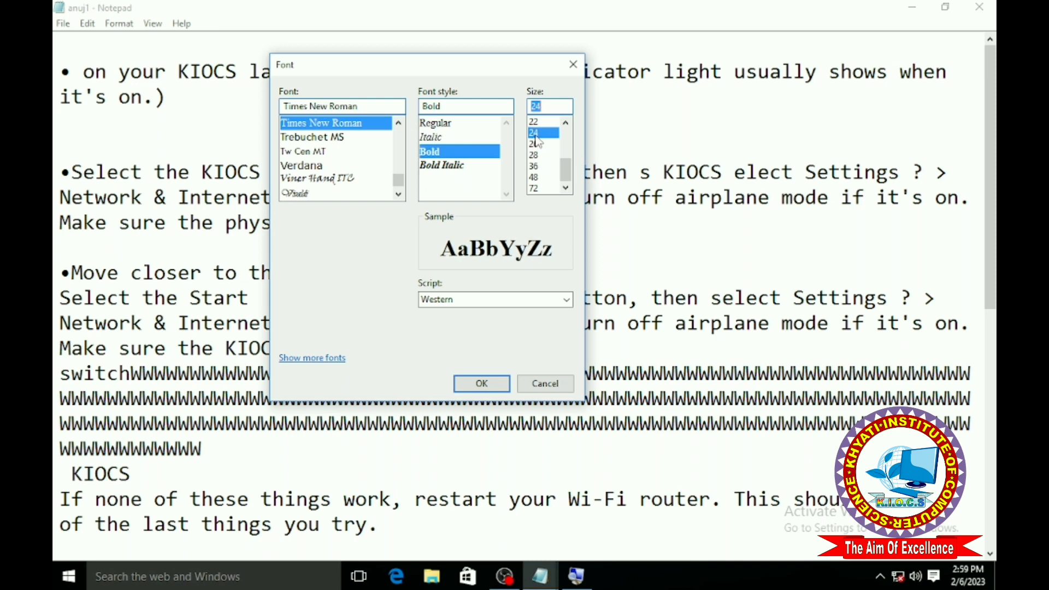
left_click(537, 144)
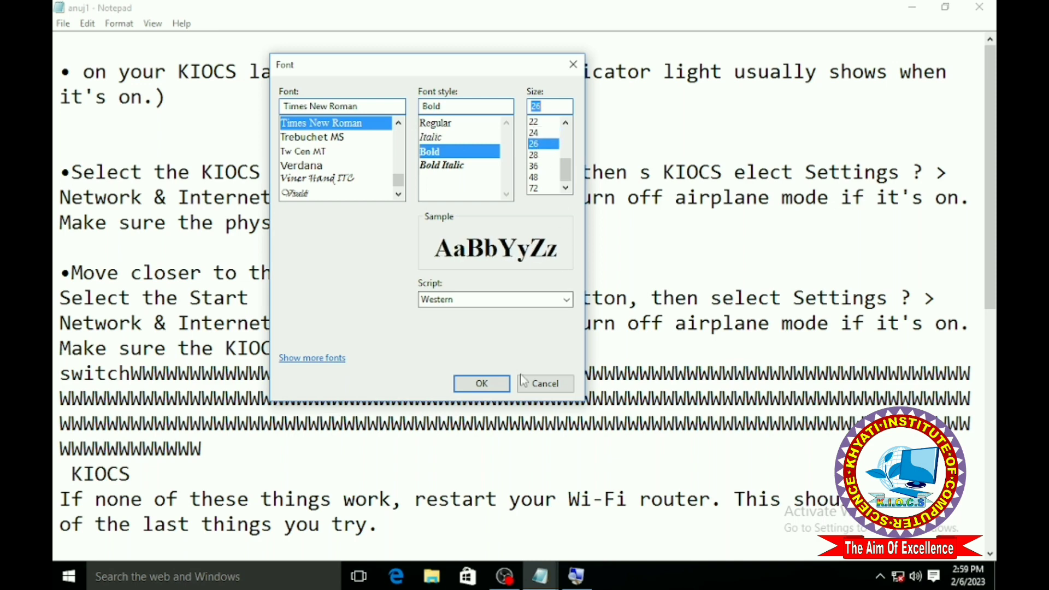
left_click(482, 383)
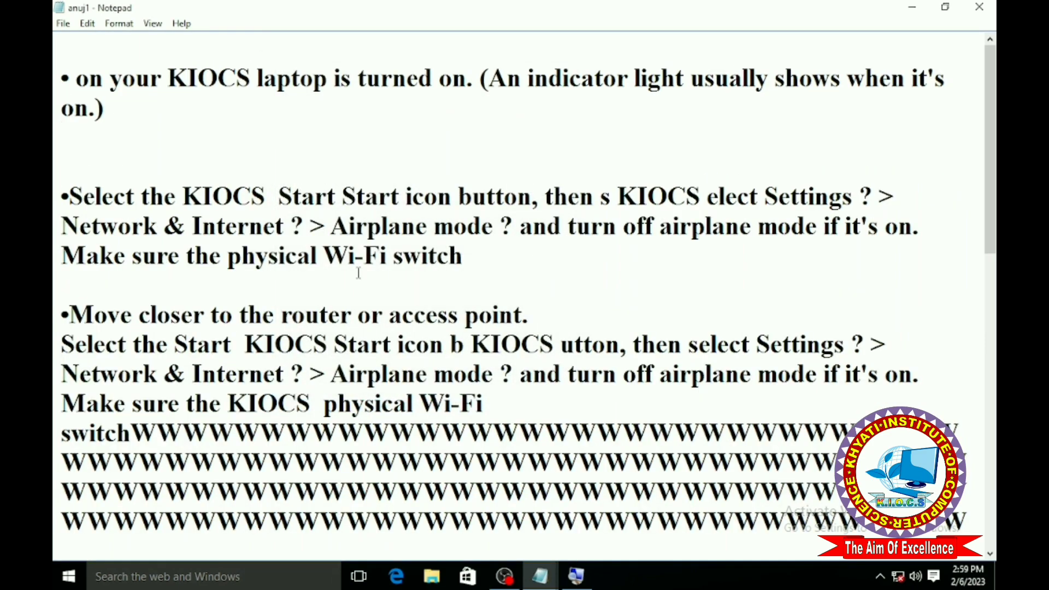
scroll(358, 271, "down", 8)
scroll(359, 272, "up", 9)
Step: Check the Word Wrap setting and whether the Status Bar option is available
left_click(119, 23)
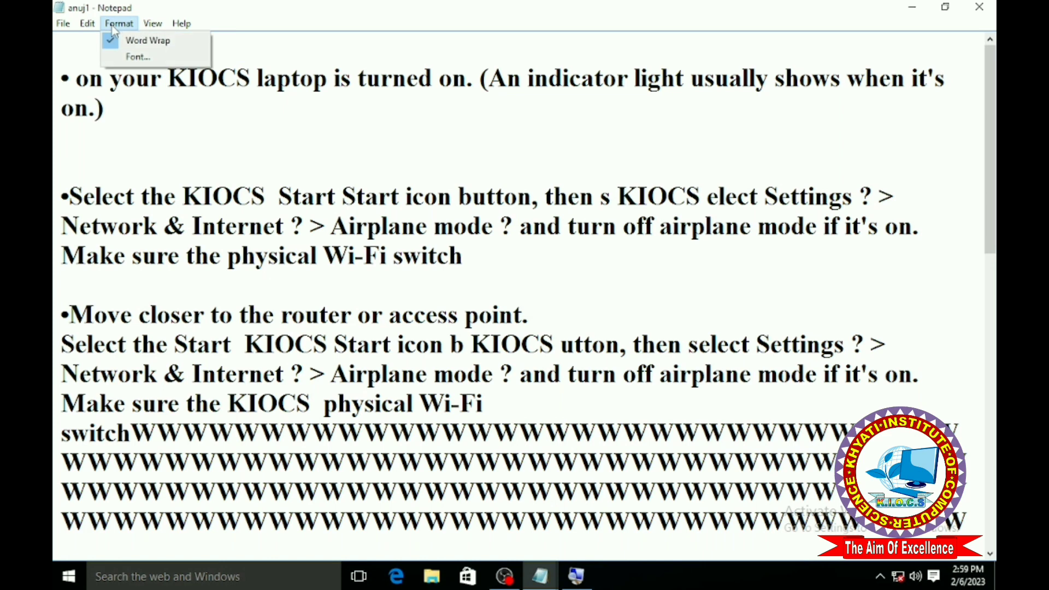
left_click(243, 41)
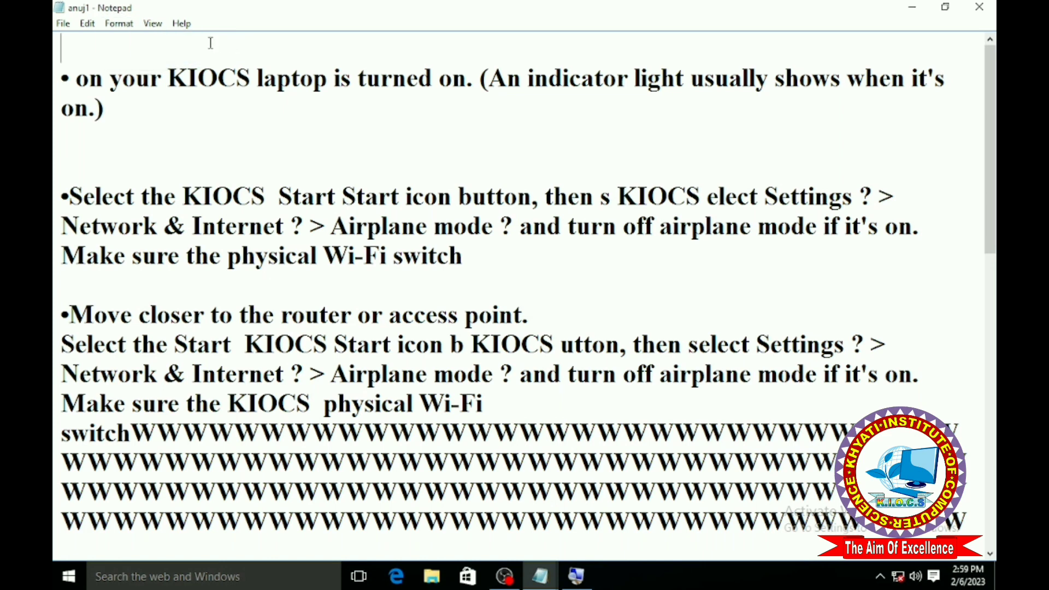
left_click(153, 23)
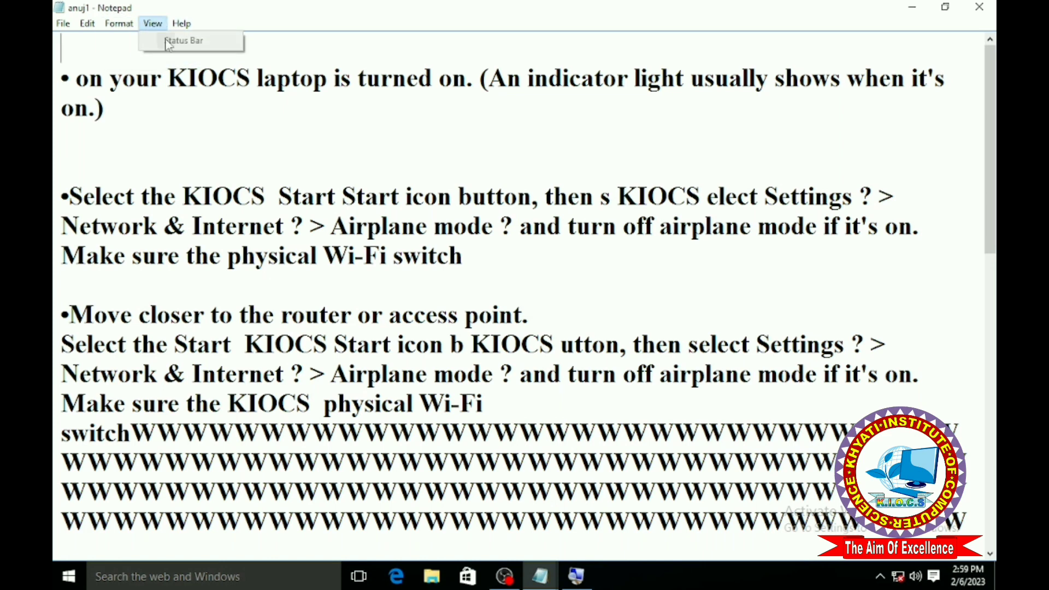
left_click(291, 57)
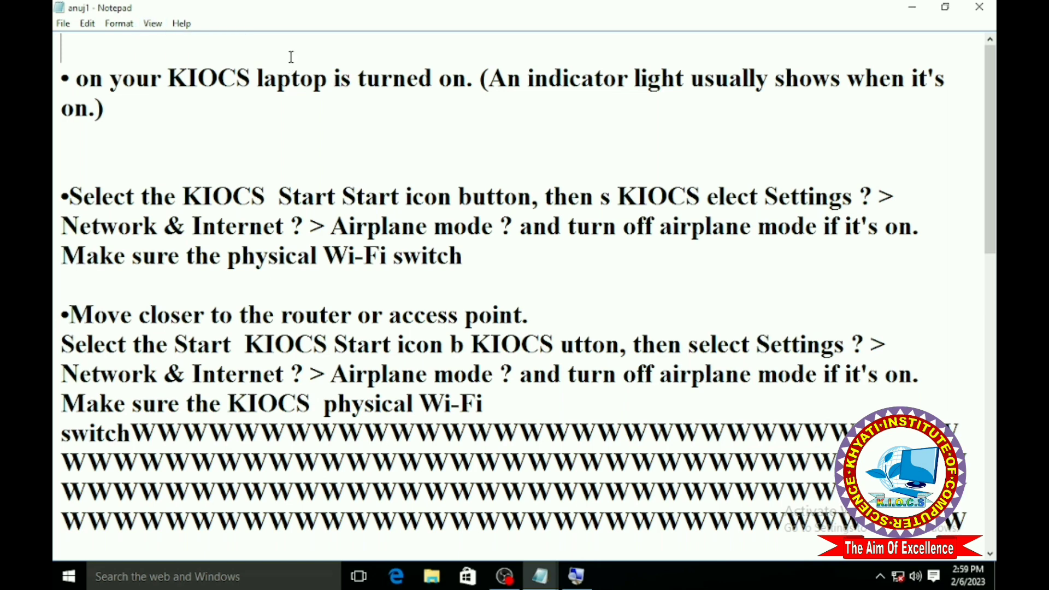
Step: Turn off Word Wrap and display the status bar
left_click(119, 24)
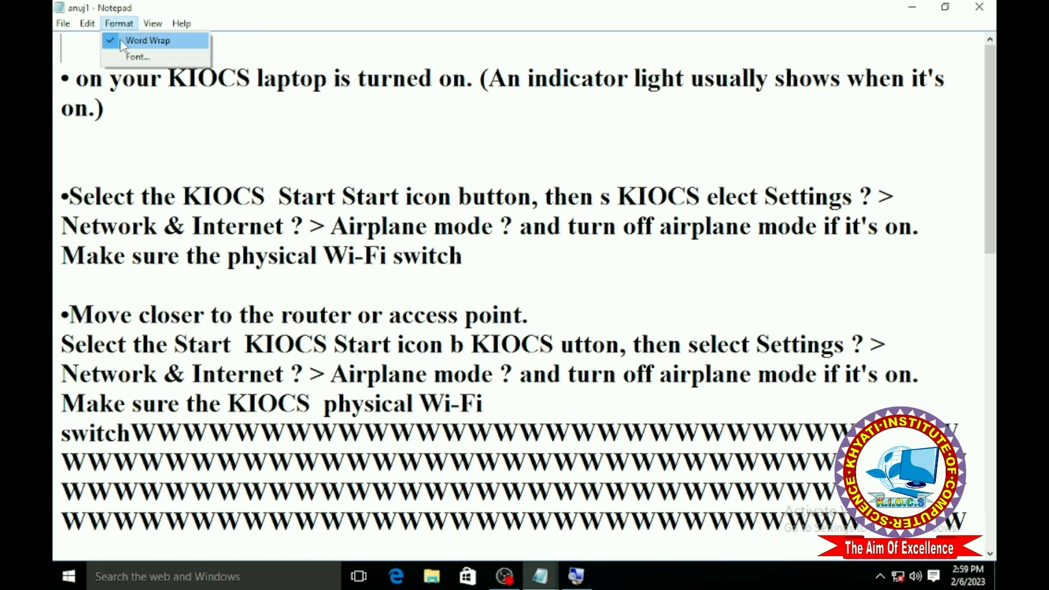
left_click(138, 42)
left_click(153, 24)
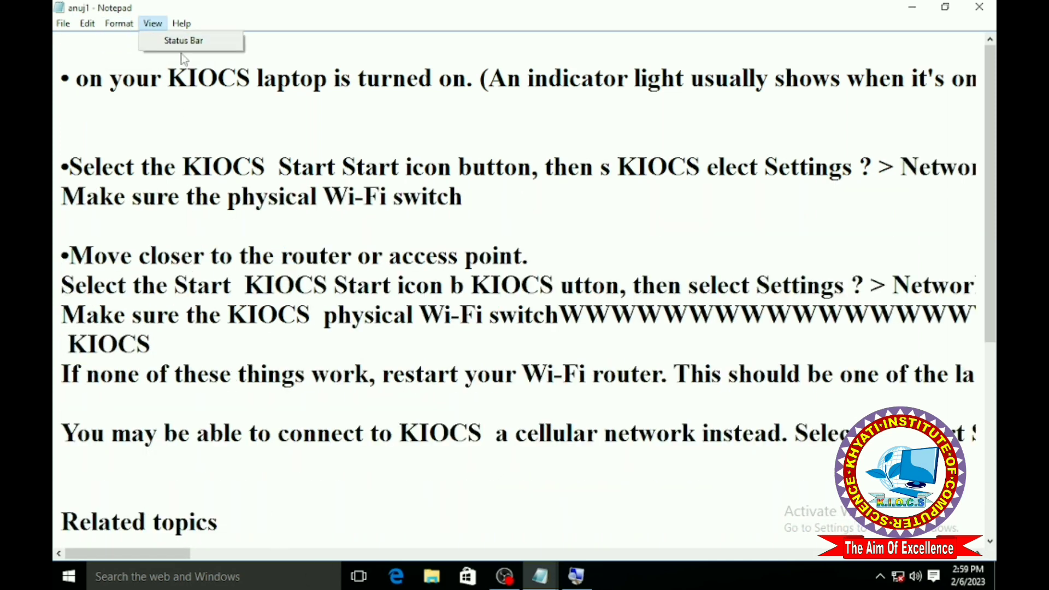
left_click(184, 41)
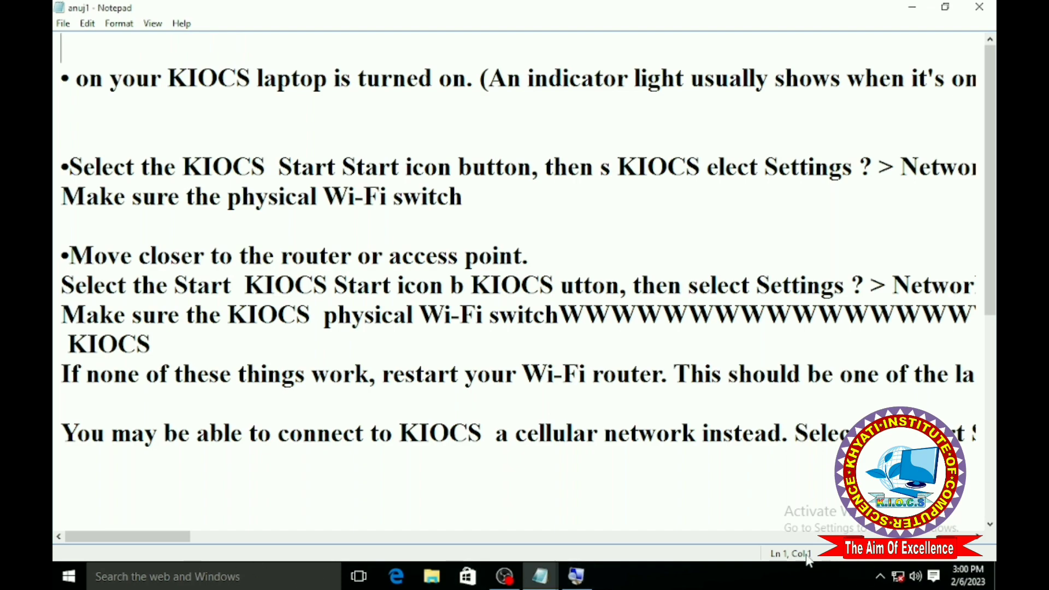
Step: Look through the unwrapped note with the status bar shown, then turn Word Wrap back on
scroll(519, 373, "down", 4)
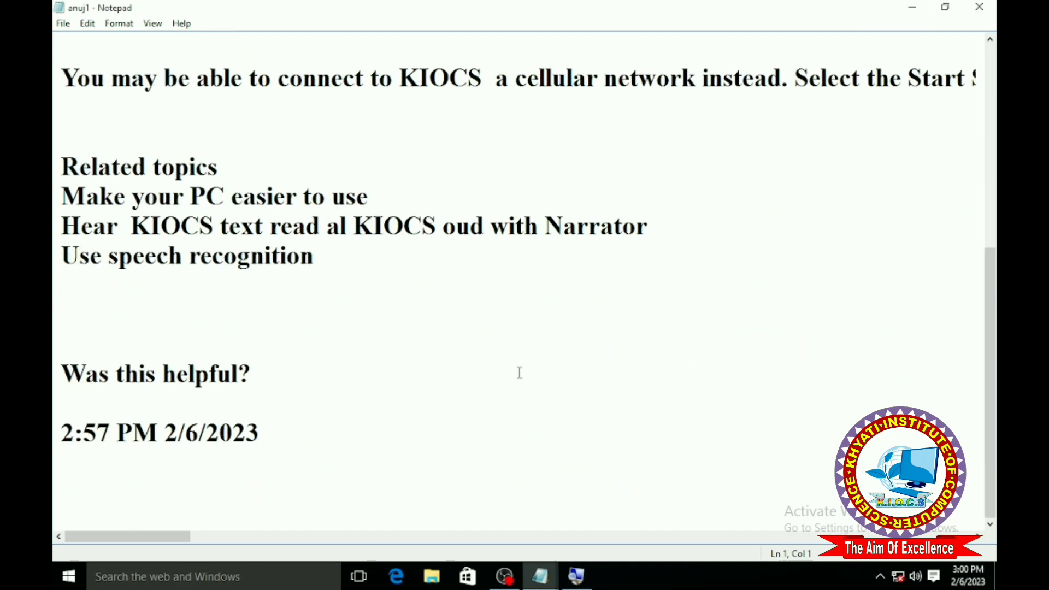
scroll(520, 373, "up", 4)
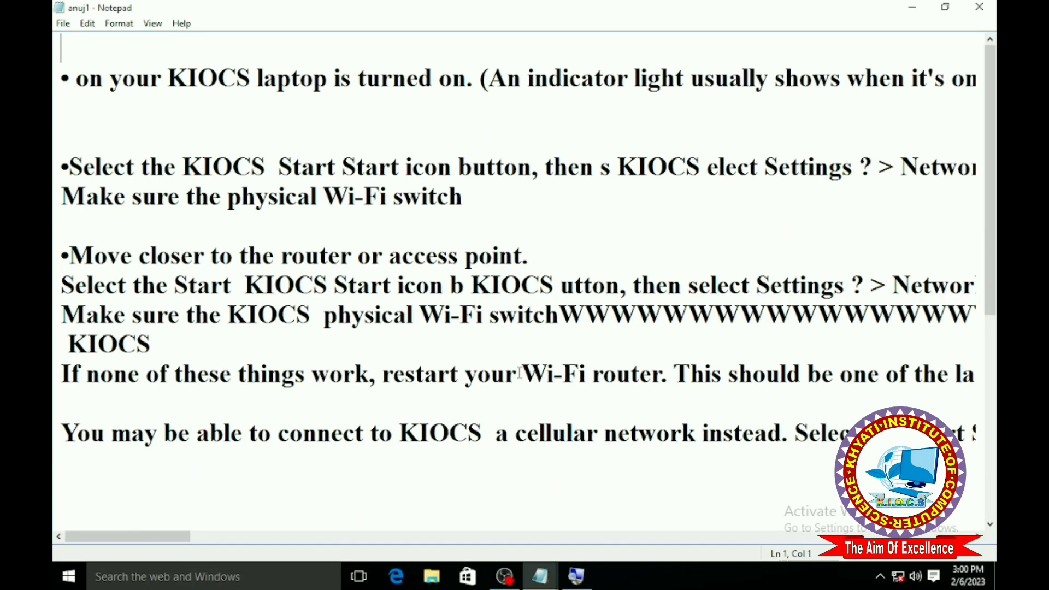
left_click(124, 25)
left_click(121, 46)
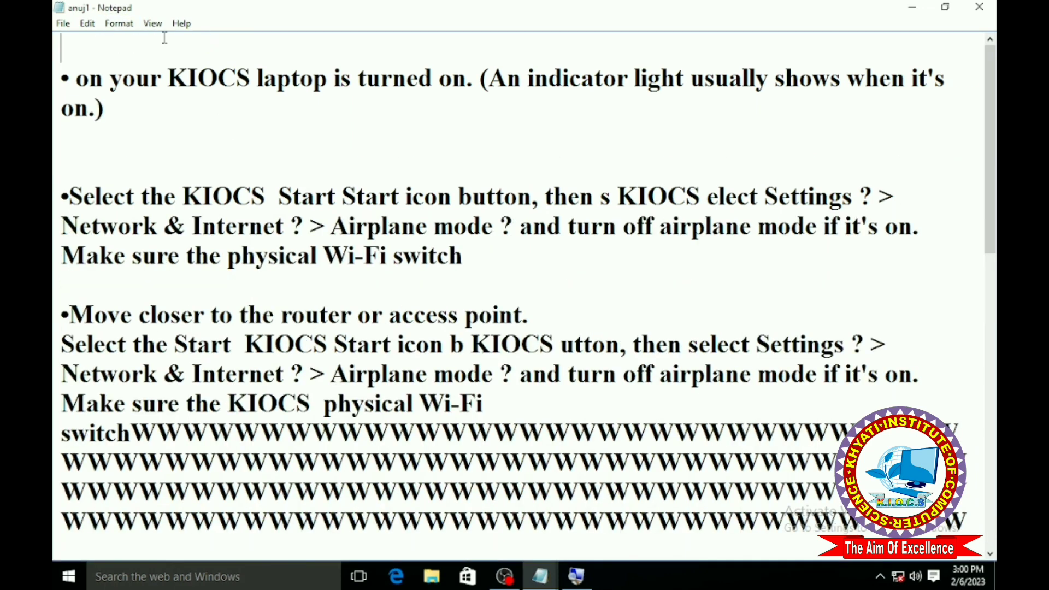
Step: Open Notepad's help, read through the "Get connected to the Internet" page in Tips and close it
left_click(182, 24)
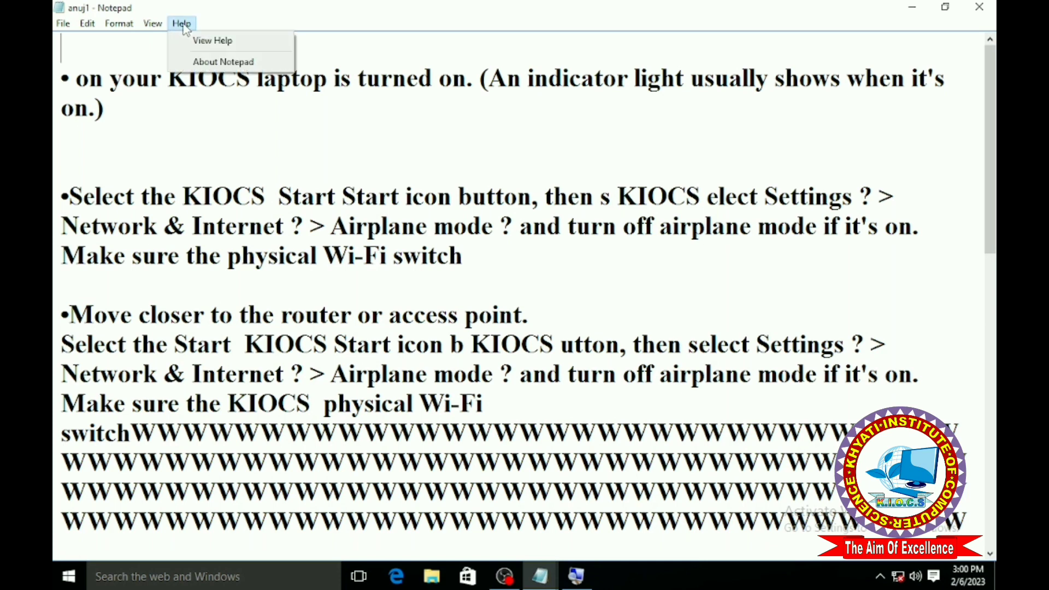
left_click(239, 45)
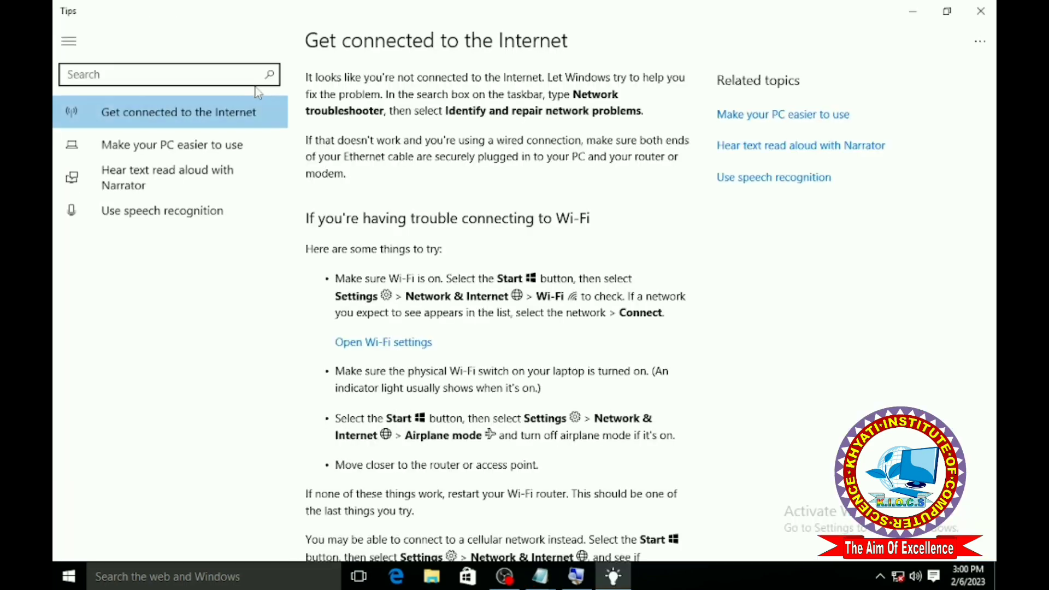
scroll(468, 254, "down", 2)
scroll(468, 255, "down", 5)
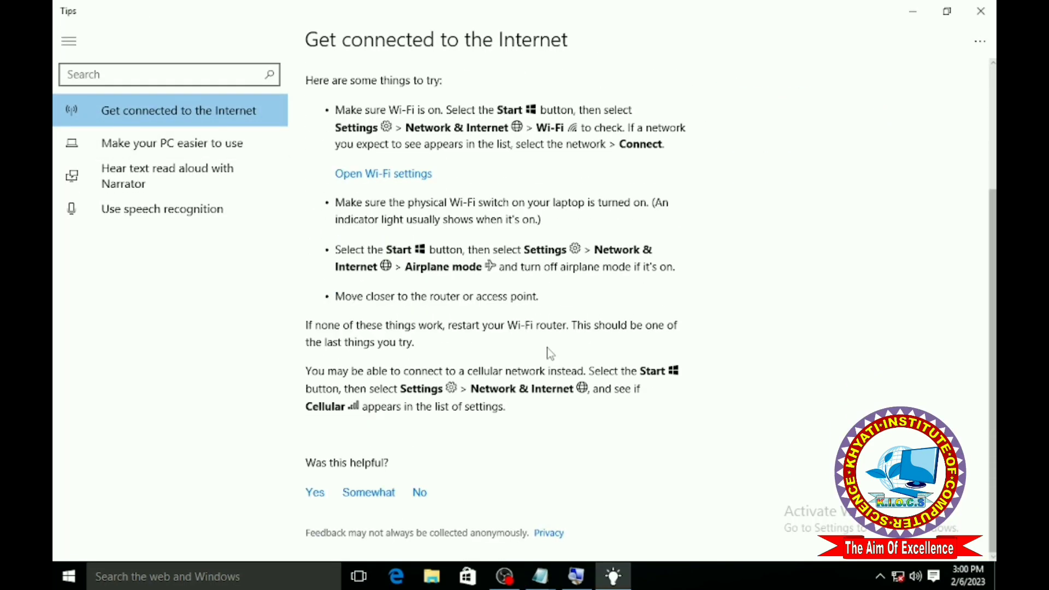
scroll(550, 353, "up", 7)
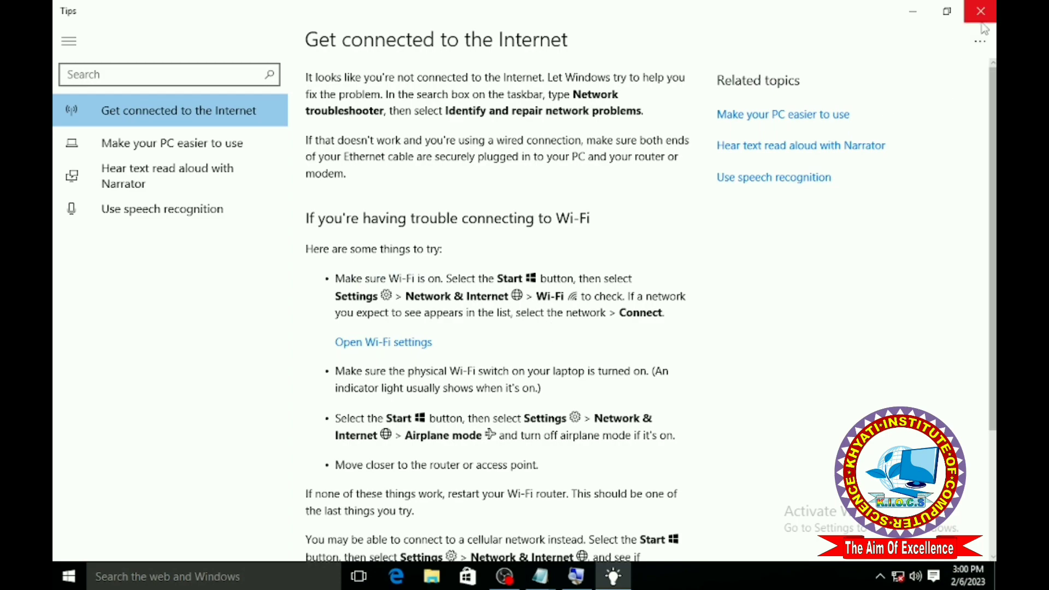
left_click(979, 12)
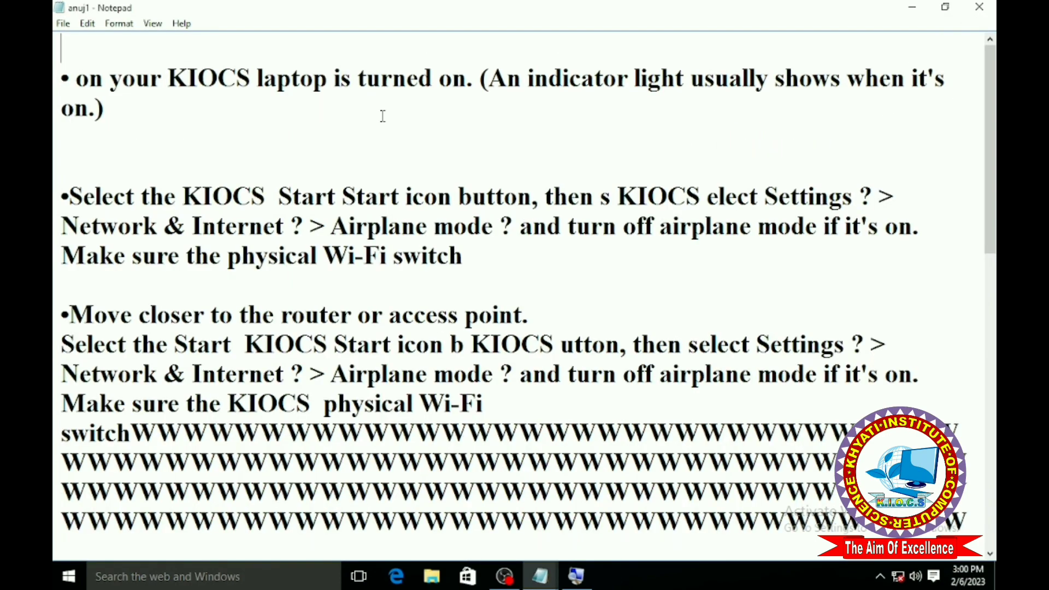
scroll(378, 116, "down", 3)
scroll(378, 115, "up", 3)
left_click(63, 24)
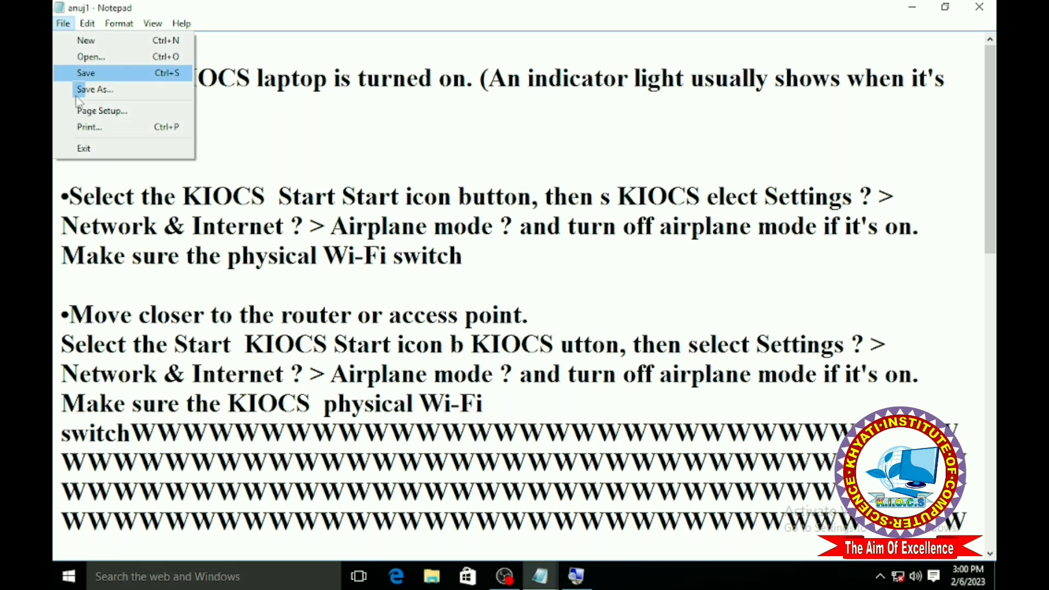
mouse_move(107, 18)
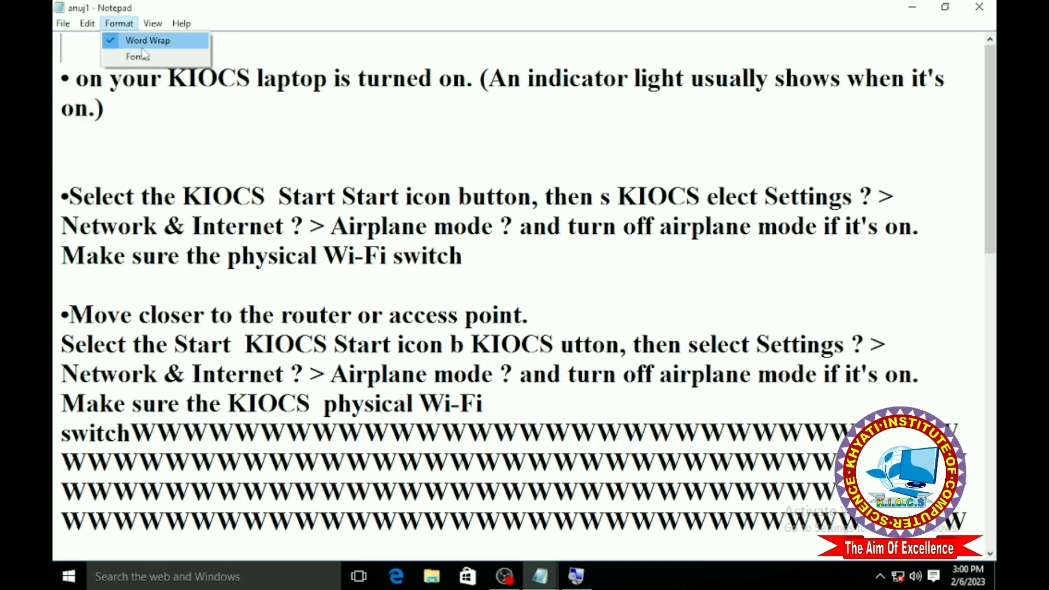
mouse_move(176, 28)
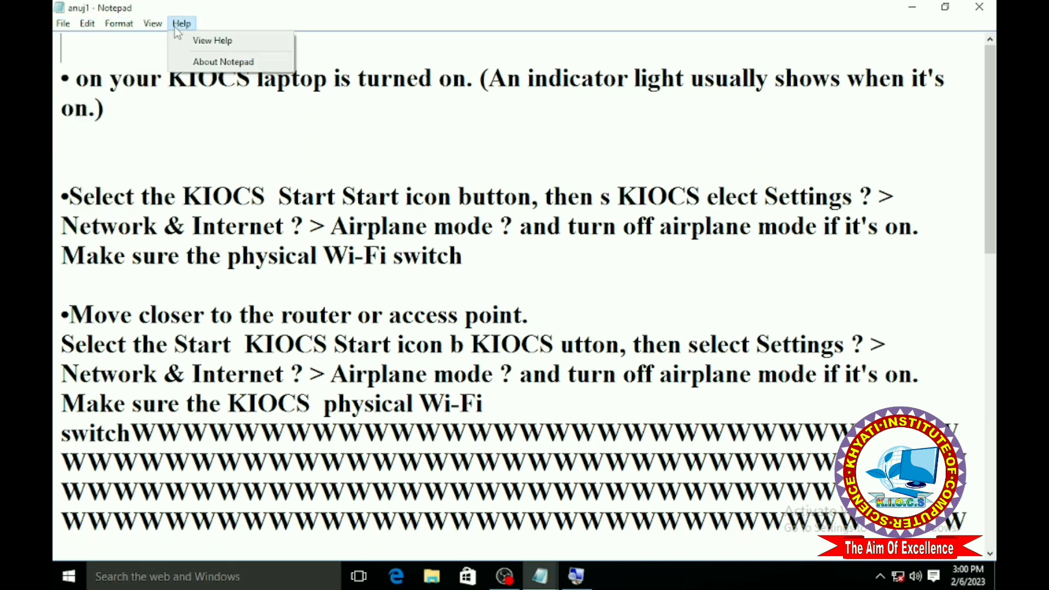
left_click(356, 196)
scroll(328, 233, "down", 5)
scroll(61, 214, "up", 4)
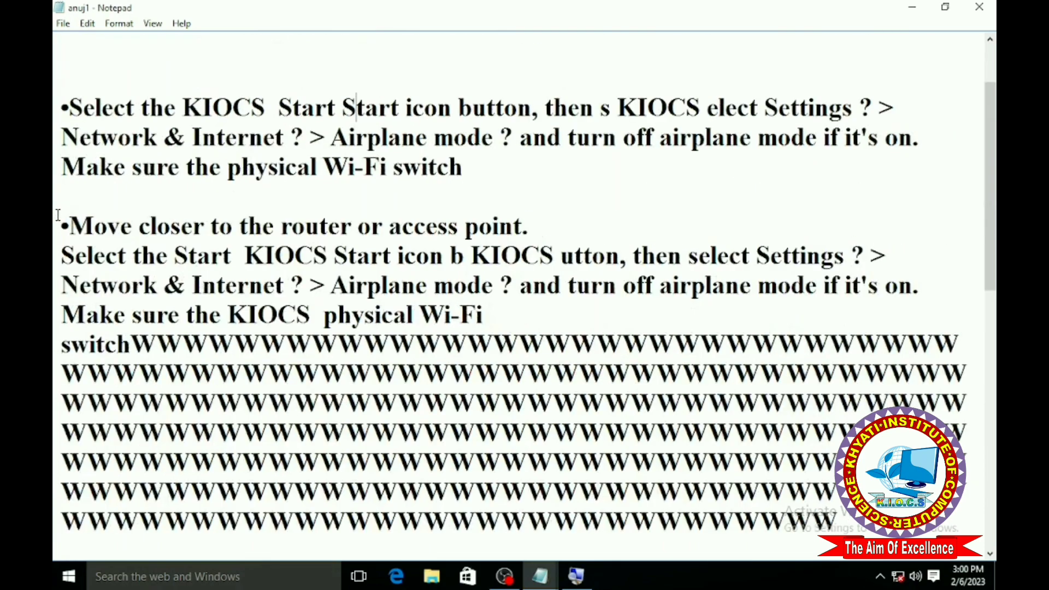
scroll(56, 219, "down", 2)
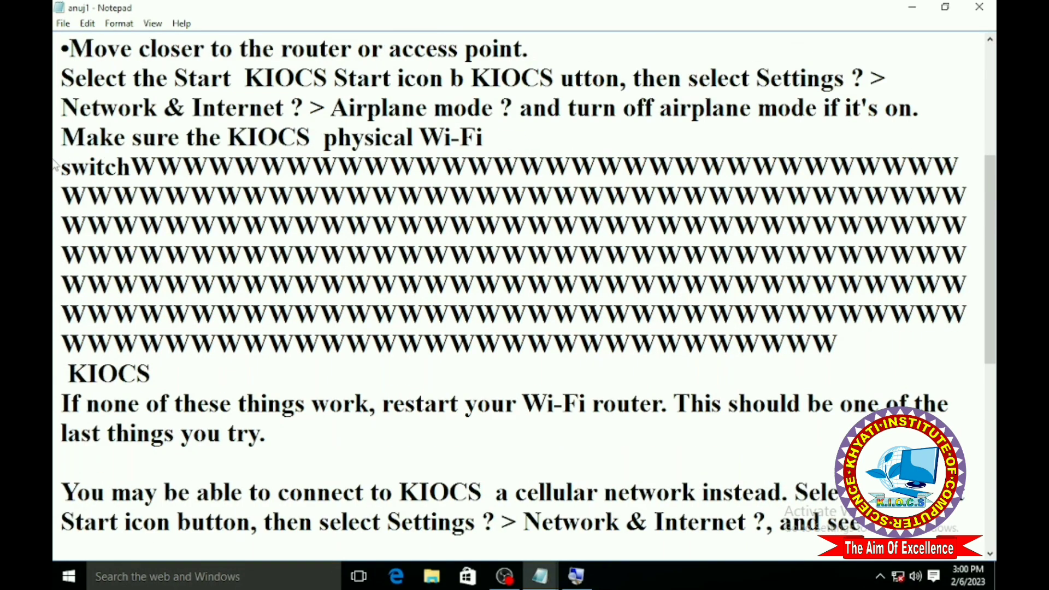